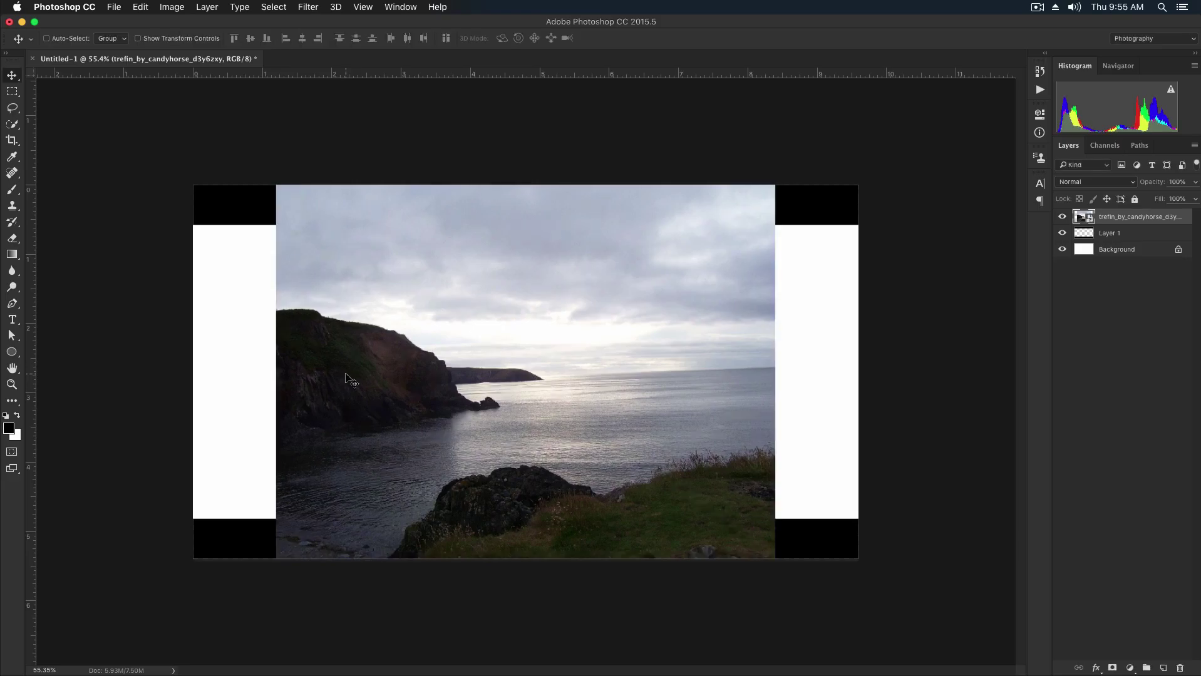
# Scale down the coast photo, rotate it slightly clockwise to level its horizon, and place it in the canvas's lower left area.
pyautogui.press('super+t')
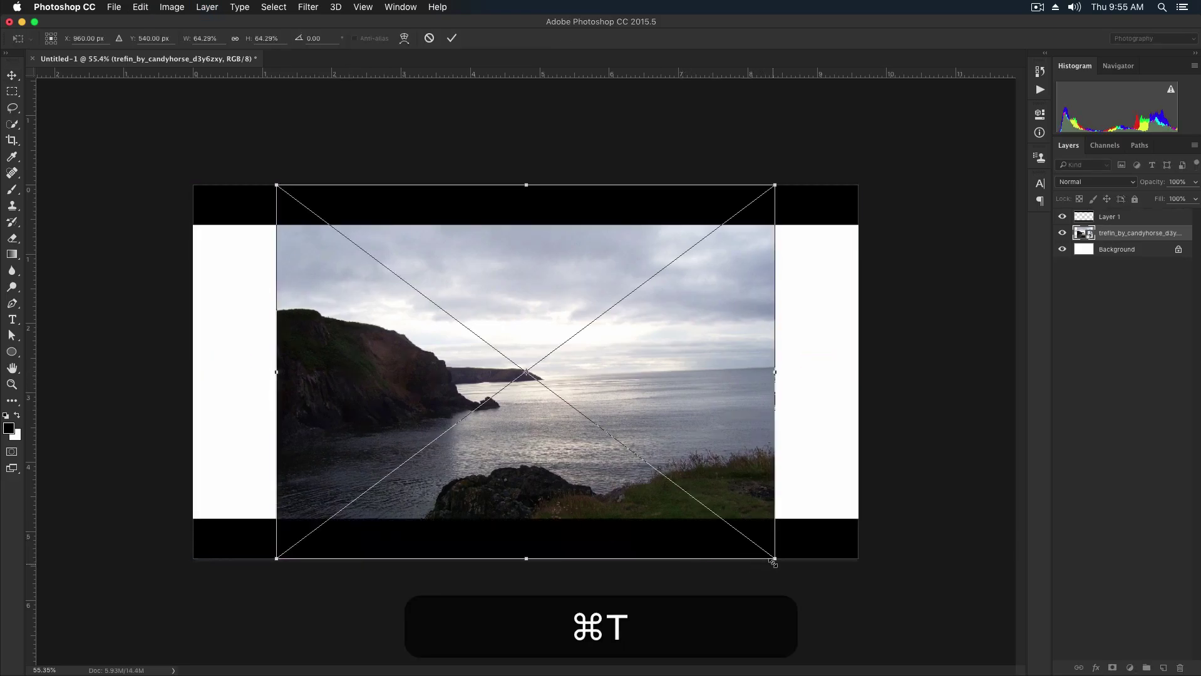
pyautogui.moveTo(775, 559); pyautogui.dragTo(729, 525)
pyautogui.moveTo(668, 437); pyautogui.dragTo(577, 447)
pyautogui.moveTo(770, 389); pyautogui.dragTo(764, 408)
pyautogui.moveTo(558, 378); pyautogui.dragTo(571, 416)
pyautogui.press('Return')
pyautogui.scroll(1, 563, 313)
# Hide the letterbox bars layer and add a layer mask to the coast photo.
pyautogui.click(1062, 216)
pyautogui.moveTo(504, 366); pyautogui.dragTo(502, 370)
pyautogui.click(1112, 668)
# Mask out the coast photo's hard upper and right edges with a soft black brush at 100% opacity.
pyautogui.press('b')
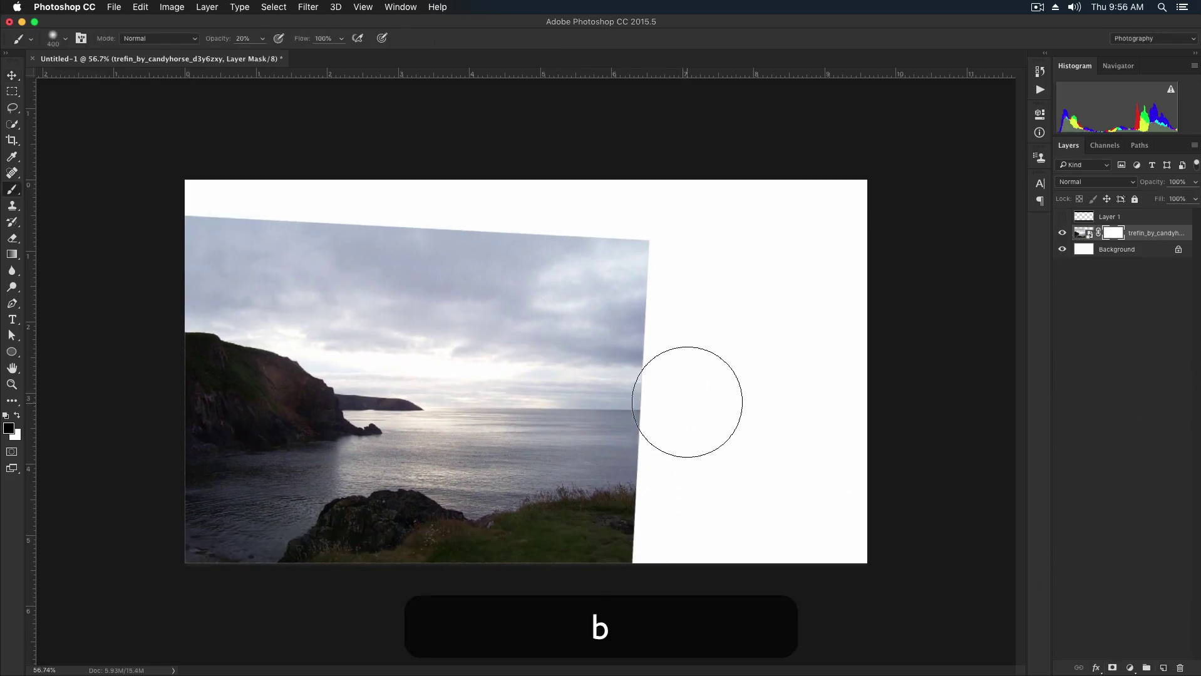
pyautogui.press('0')
pyautogui.press('[')
pyautogui.press('[')
pyautogui.moveTo(695, 408)
pyautogui.mouseDown()
pyautogui.moveTo(673, 444)
pyautogui.moveTo(674, 573)
pyautogui.moveTo(523, 214)
pyautogui.moveTo(189, 160)
pyautogui.moveTo(550, 201)
pyautogui.mouseUp()
pyautogui.press(']')
pyautogui.press(']')
pyautogui.hotkey('ctrl', 'z')
# Sample the pale lavender-grey of the sky and fill the Background layer with it.
pyautogui.press('i')
pyautogui.click(511, 311)
pyautogui.hotkey('alt', 'BackSpace')
pyautogui.press('v')
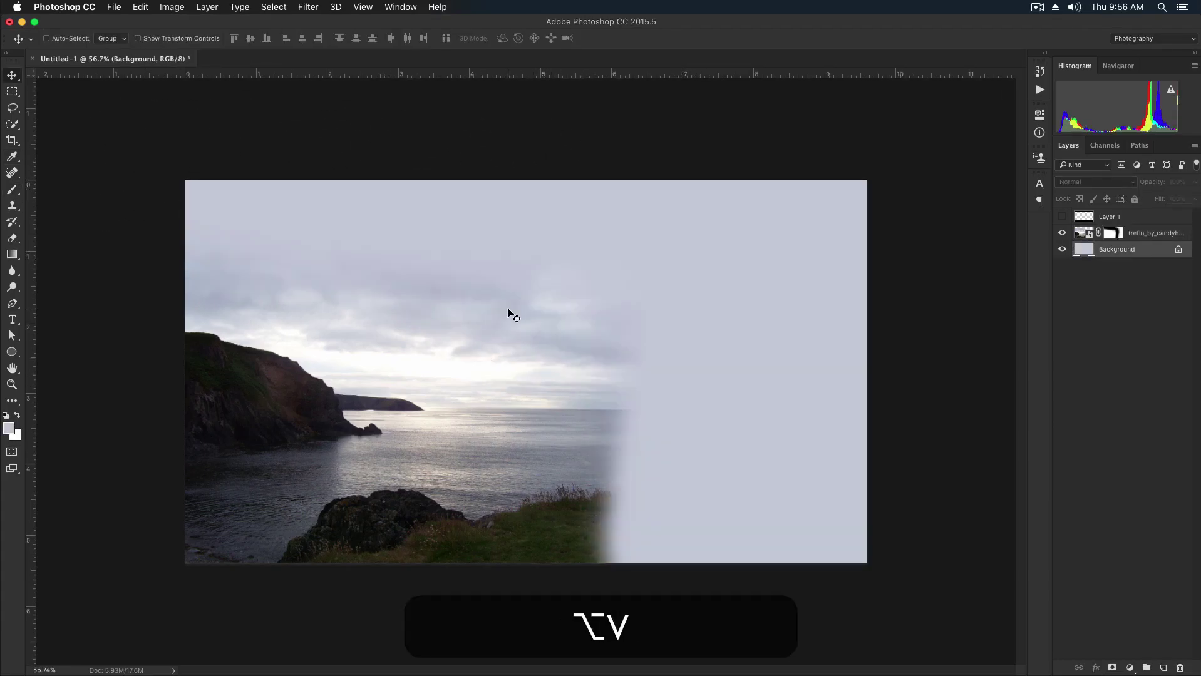
# Paint black on the coast photo's mask to hide its cloudy sky above the cliff and horizon.
pyautogui.click(1110, 235)
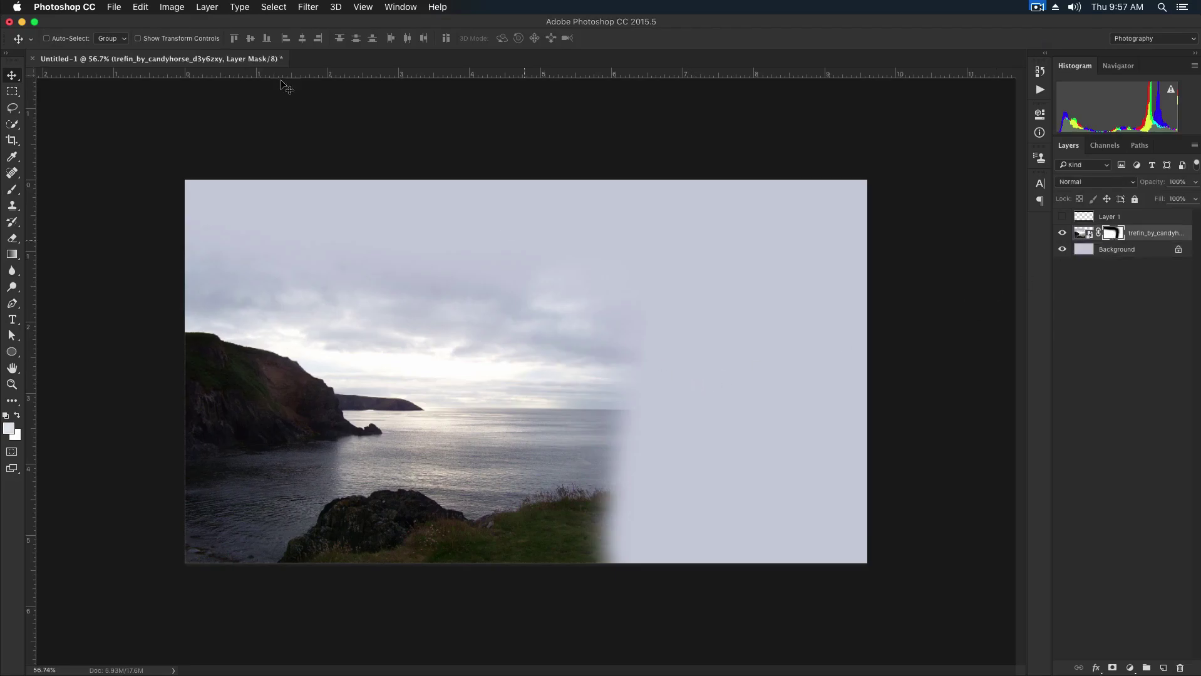
pyautogui.press('b')
pyautogui.moveTo(555, 303); pyautogui.dragTo(509, 281)
pyautogui.press('super+z')
pyautogui.click(639, 345)
pyautogui.press('d')
pyautogui.press('x')
pyautogui.moveTo(429, 281)
pyautogui.mouseDown()
pyautogui.moveTo(252, 236)
pyautogui.moveTo(223, 246)
pyautogui.moveTo(265, 294)
pyautogui.moveTo(518, 286)
pyautogui.mouseUp()
# Restore the cliff's outline on the coast photo's mask with a smaller white brush of 150 px.
pyautogui.press('x')
pyautogui.press('[')
pyautogui.press('[')
pyautogui.press('[')
pyautogui.press('[')
pyautogui.press('[')
pyautogui.moveTo(345, 439)
pyautogui.mouseDown()
pyautogui.moveTo(227, 374)
pyautogui.moveTo(282, 391)
pyautogui.moveTo(287, 371)
pyautogui.moveTo(156, 345)
pyautogui.mouseUp()
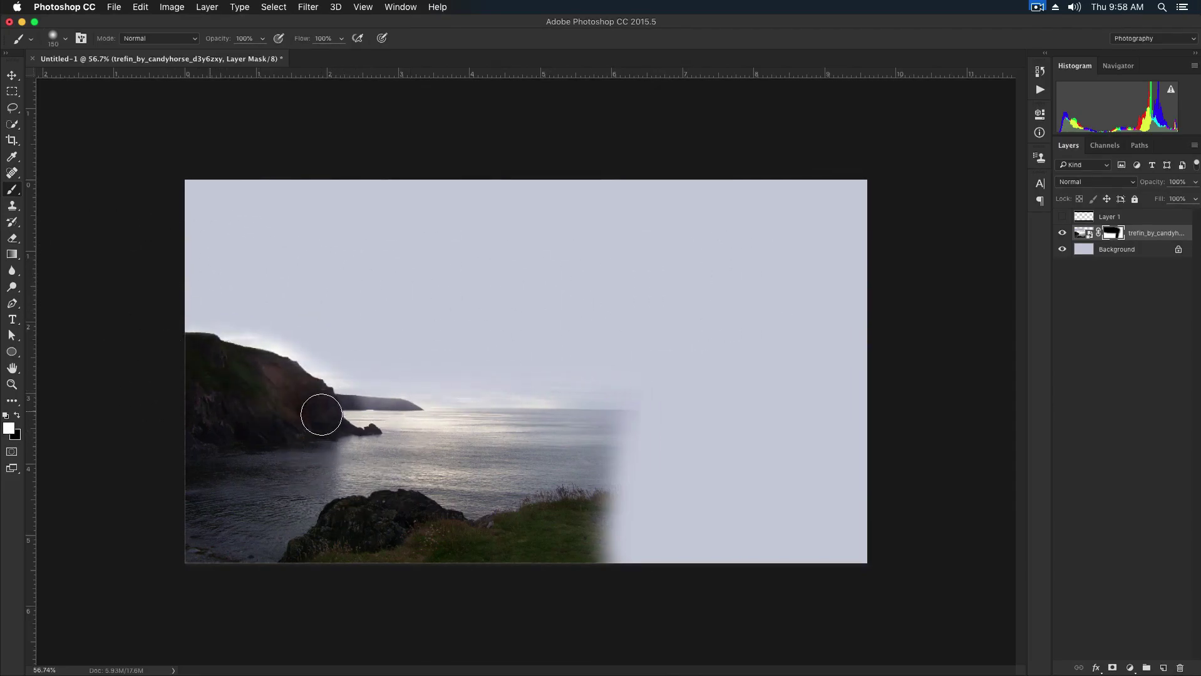
# Place the ocean stock photo, reduce its height, and move it over the canvas's right part so its horizon meets the coast photo's.
pyautogui.moveTo(563, 333); pyautogui.dragTo(203, 277)
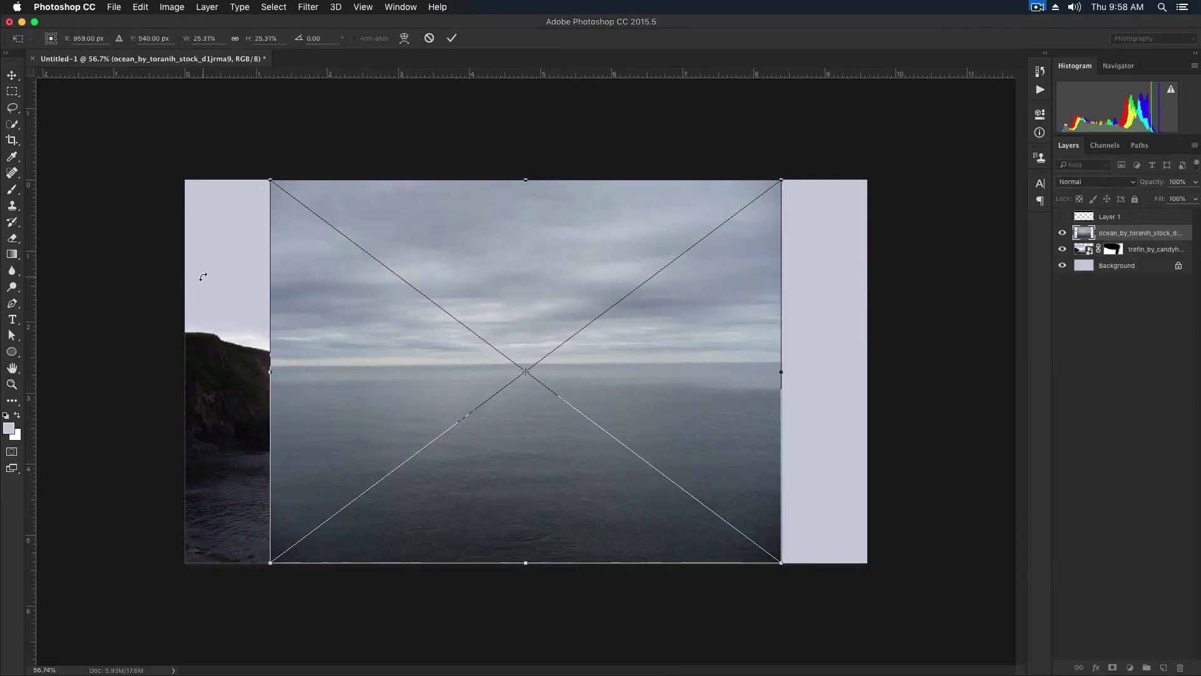
pyautogui.press('shift')
pyautogui.moveTo(523, 180); pyautogui.dragTo(523, 228)
pyautogui.moveTo(588, 404); pyautogui.dragTo(786, 410)
pyautogui.press('shift')
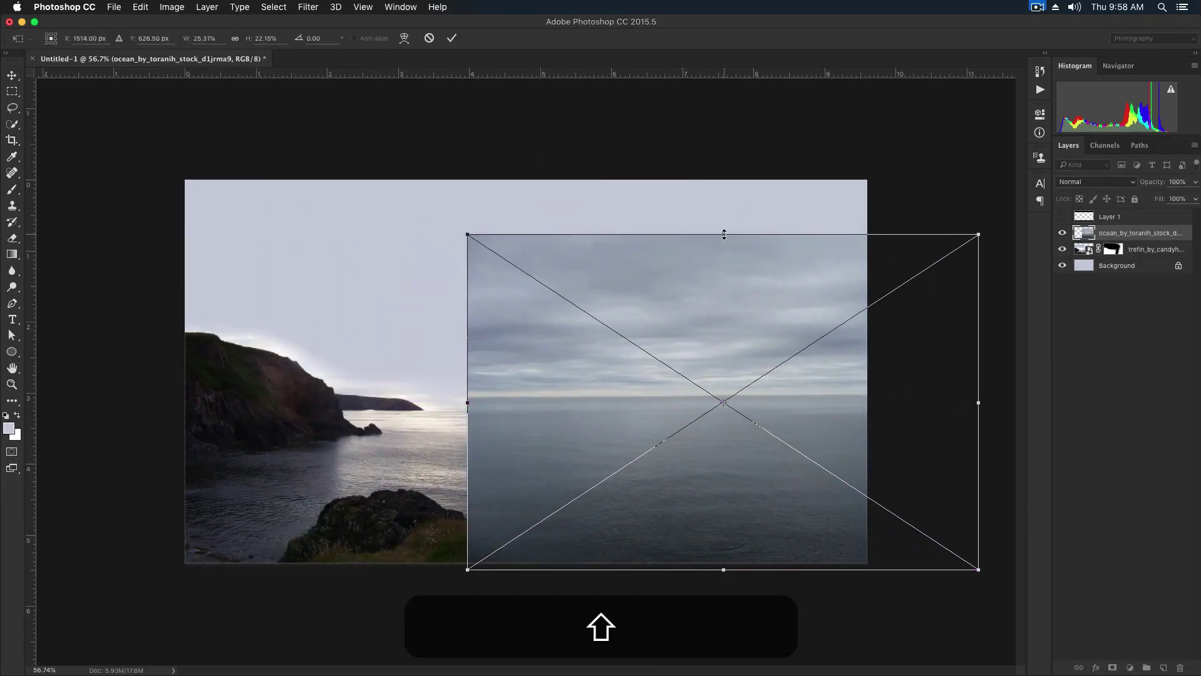
pyautogui.moveTo(724, 234); pyautogui.dragTo(724, 260)
pyautogui.moveTo(819, 428); pyautogui.dragTo(772, 440)
pyautogui.doubleClick(701, 426)
# Add a layer mask to the ocean photo and hide its sky and left edge with a soft 250 px black brush.
pyautogui.click(1110, 665)
pyautogui.press('b')
pyautogui.press(']')
pyautogui.press(']')
pyautogui.press(']')
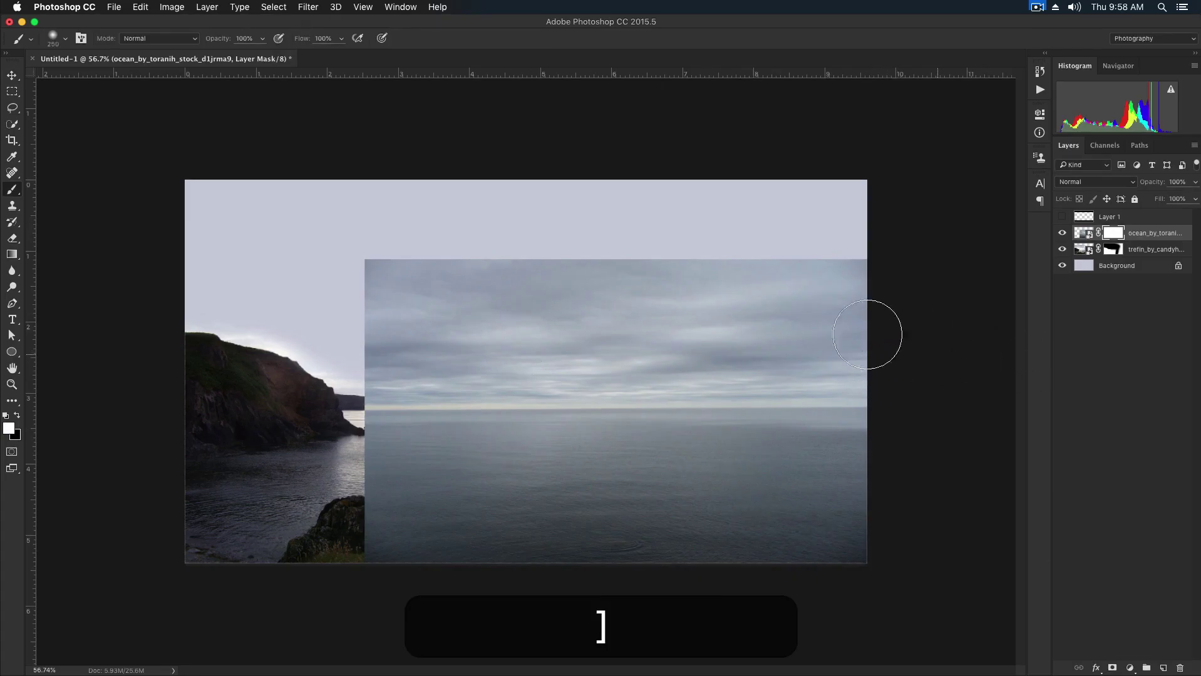
pyautogui.moveTo(523, 395)
pyautogui.mouseDown()
pyautogui.moveTo(935, 362)
pyautogui.moveTo(582, 357)
pyautogui.moveTo(399, 282)
pyautogui.moveTo(223, 241)
pyautogui.moveTo(40, 291)
pyautogui.moveTo(410, 369)
pyautogui.moveTo(396, 429)
pyautogui.moveTo(323, 485)
pyautogui.moveTo(391, 547)
pyautogui.mouseUp()
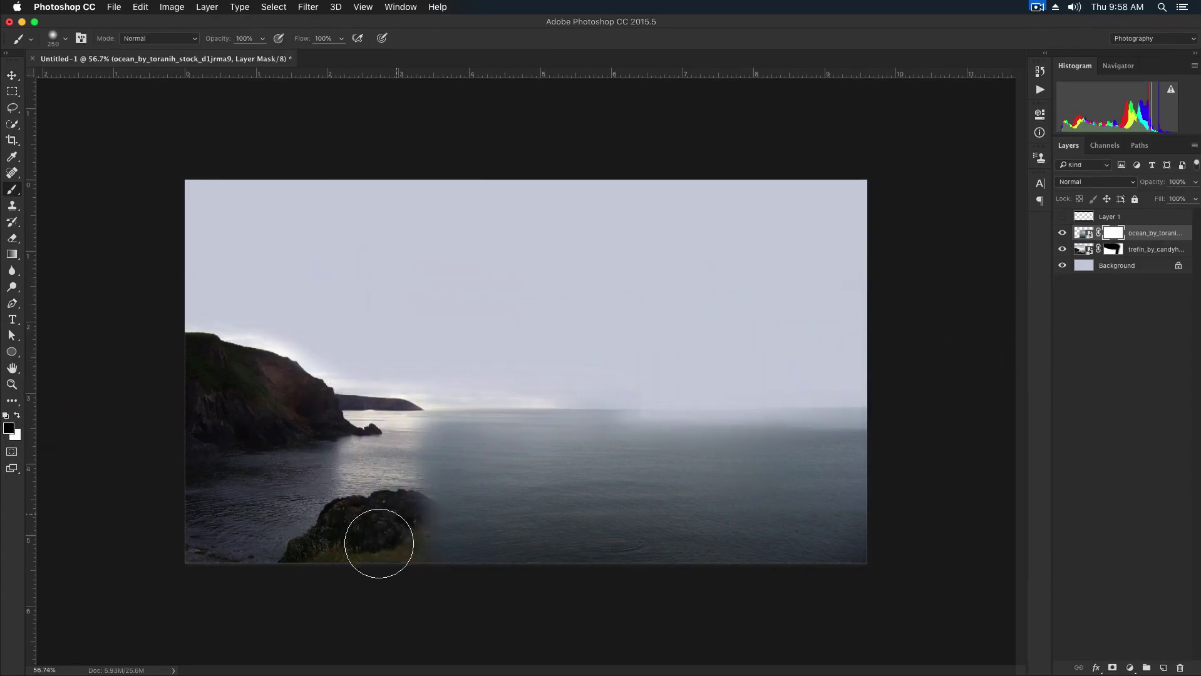
# Paint white on the ocean photo's mask to restore the horizon line along the right half.
pyautogui.press('x')
pyautogui.moveTo(649, 430)
pyautogui.mouseDown()
pyautogui.moveTo(860, 418)
pyautogui.moveTo(908, 449)
pyautogui.mouseUp()
pyautogui.press('x')
# Blend the ocean photo's left side into the coast photo's water using a 500 px black brush at 50% opacity.
pyautogui.press(']')
pyautogui.press(']')
pyautogui.press(']')
pyautogui.press(']')
pyautogui.press(']')
pyautogui.press(']')
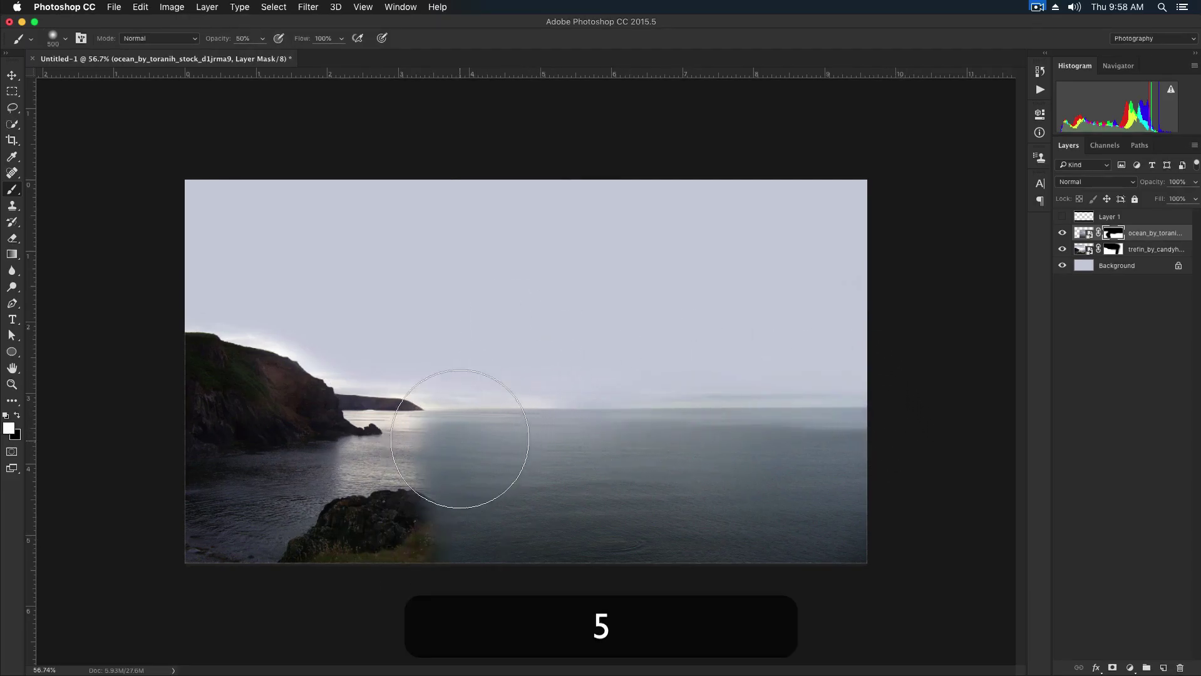
pyautogui.press('x')
pyautogui.moveTo(404, 482)
pyautogui.mouseDown()
pyautogui.moveTo(422, 568)
pyautogui.moveTo(414, 541)
pyautogui.moveTo(507, 523)
pyautogui.moveTo(531, 645)
pyautogui.mouseUp()
# Duplicate the ocean layer over toward the cliff and delete the copy's layer mask.
pyautogui.press('v')
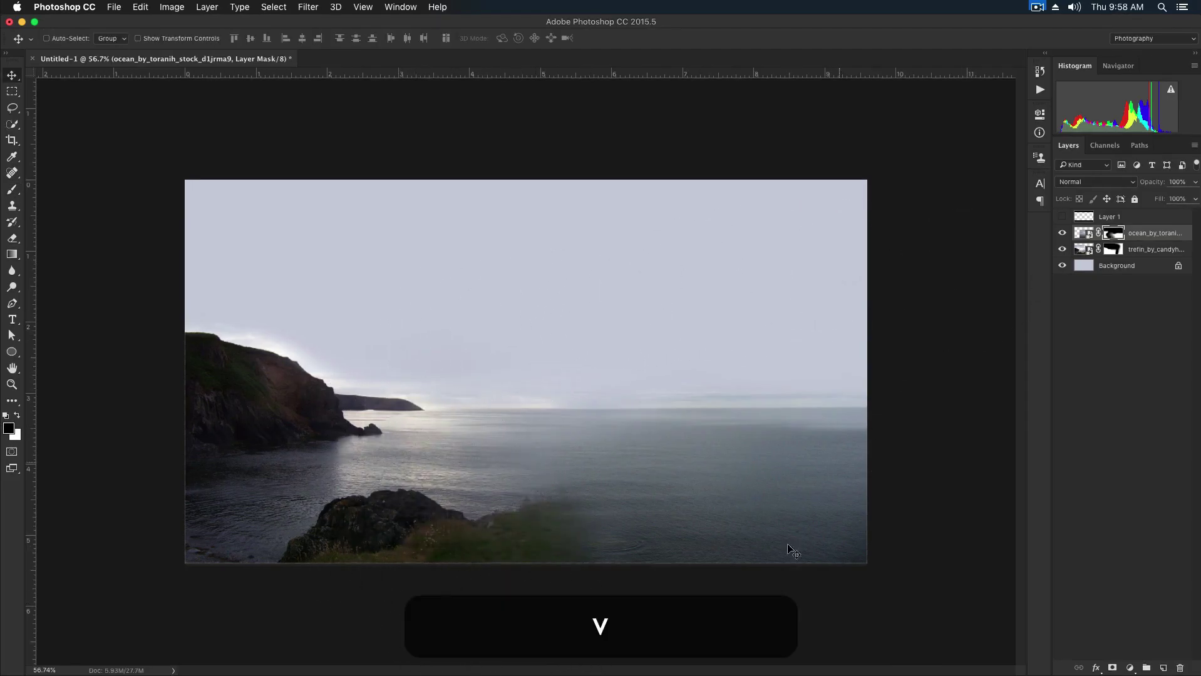
pyautogui.moveTo(777, 518); pyautogui.dragTo(595, 492)
pyautogui.rightClick(1111, 237)
pyautogui.click(1018, 260)
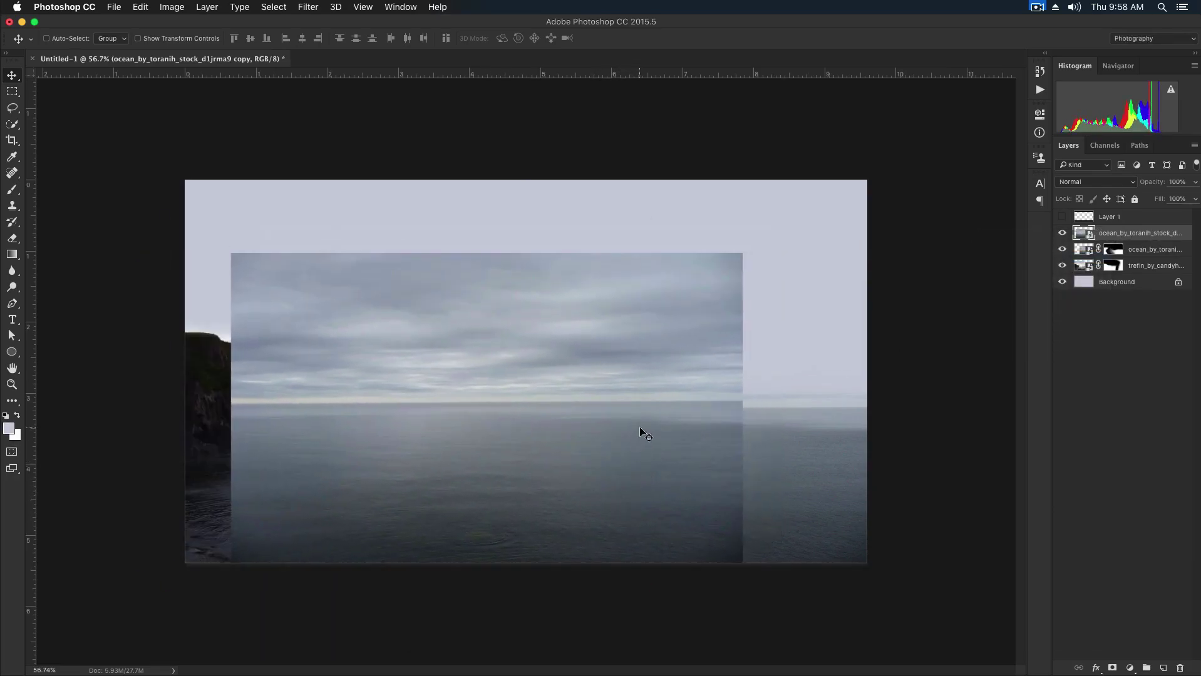
# Add a new mask to the ocean copy and fade its right edge, sky and left edge with large soft black brushes at 50% opacity.
pyautogui.press('b')
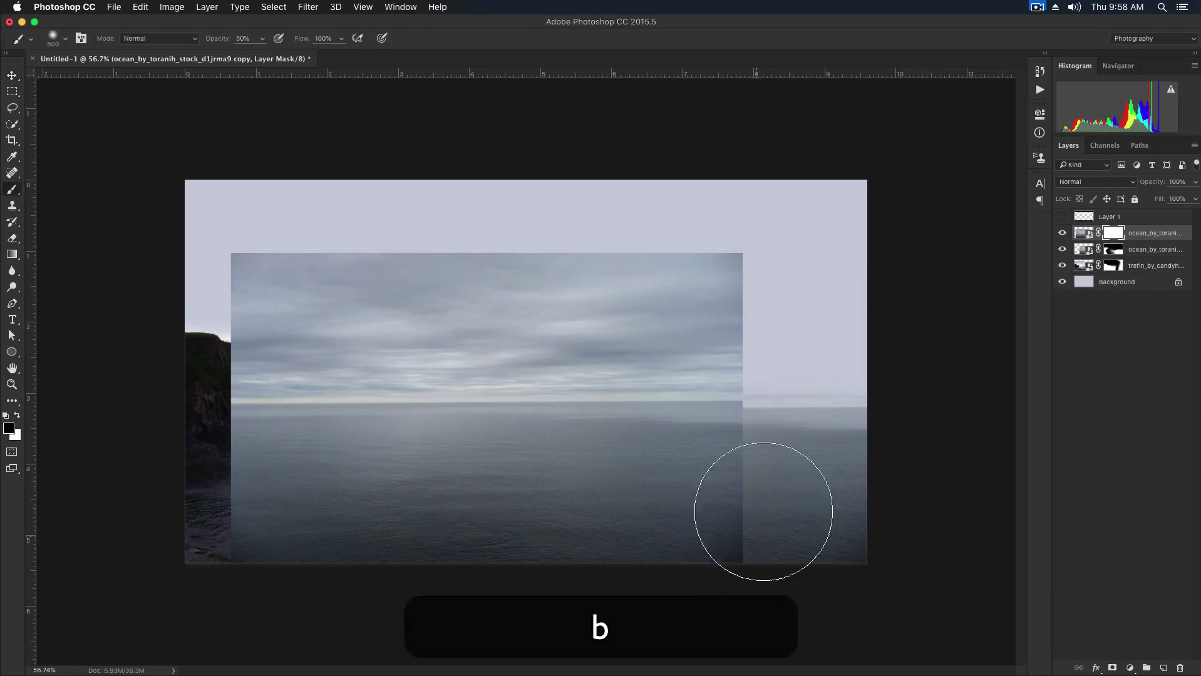
pyautogui.moveTo(626, 338); pyautogui.dragTo(739, 326)
pyautogui.moveTo(743, 376); pyautogui.dragTo(726, 320)
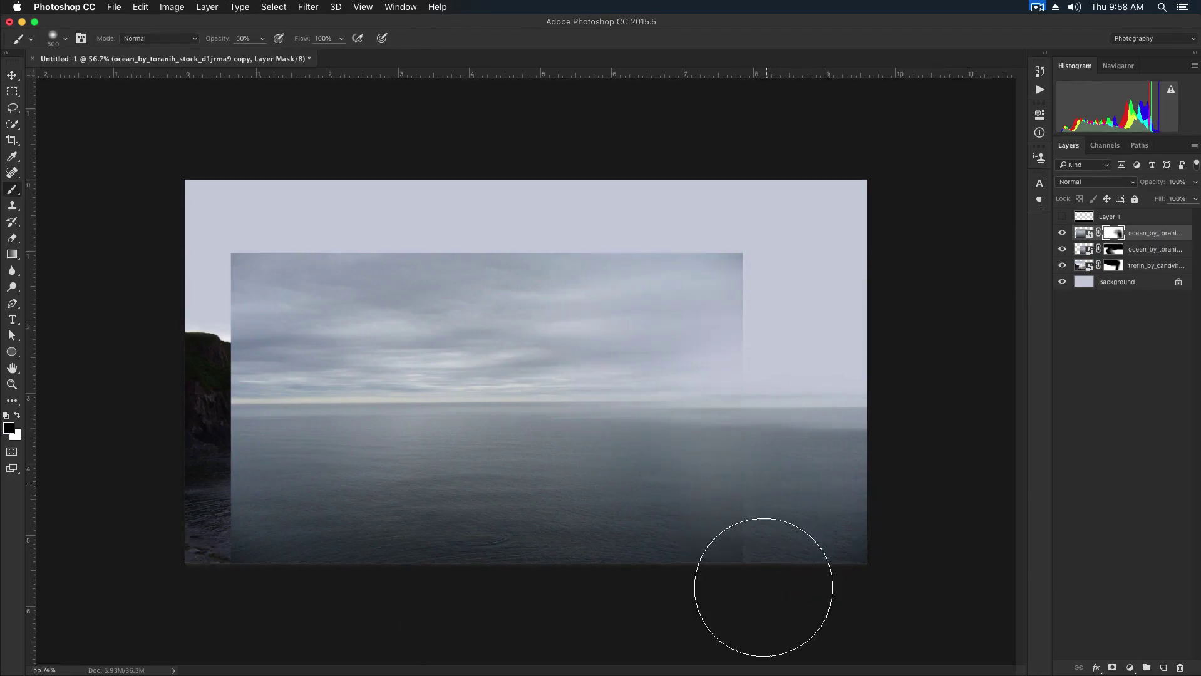
pyautogui.press(']')
pyautogui.press(']')
pyautogui.moveTo(836, 276)
pyautogui.mouseDown()
pyautogui.moveTo(452, 301)
pyautogui.moveTo(671, 267)
pyautogui.moveTo(560, 312)
pyautogui.moveTo(300, 326)
pyautogui.mouseUp()
pyautogui.press('[')
pyautogui.press('[')
pyautogui.moveTo(211, 241)
pyautogui.mouseDown()
pyautogui.moveTo(288, 287)
pyautogui.moveTo(226, 388)
pyautogui.moveTo(196, 567)
pyautogui.mouseUp()
# Clear the ocean copy off the cliff at 100% brush opacity and smooth the water transitions with a 300 px brush at 20%.
pyautogui.press('Right')
pyautogui.press('0')
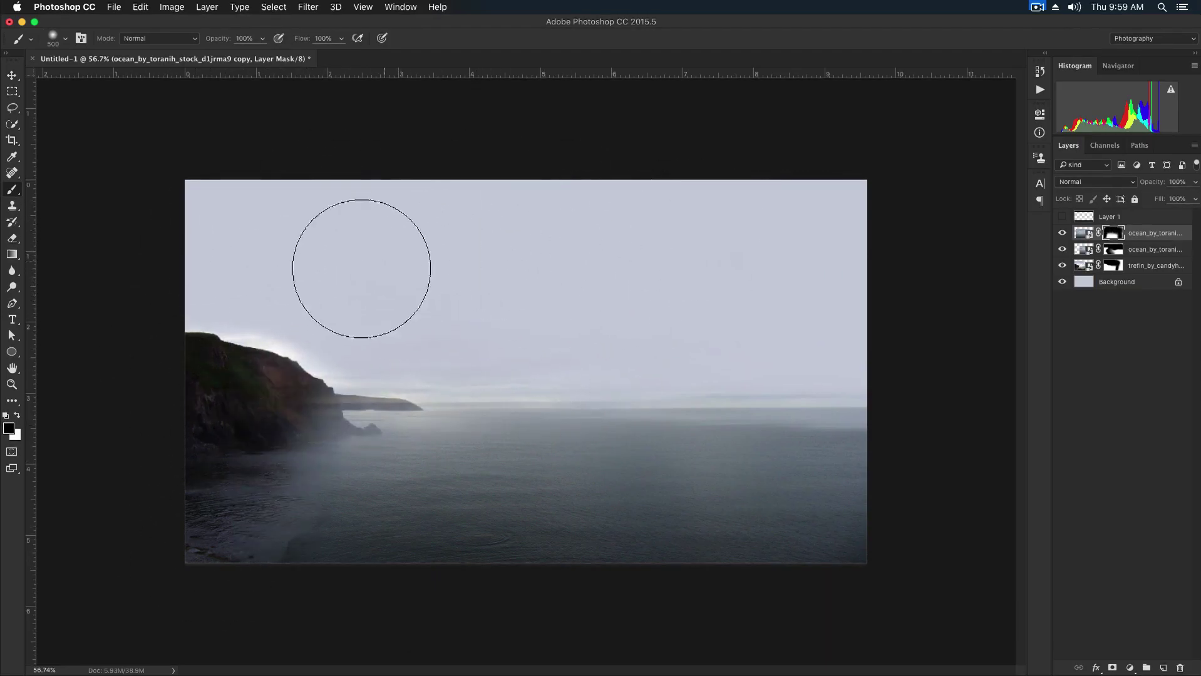
pyautogui.press('2')
pyautogui.press('[')
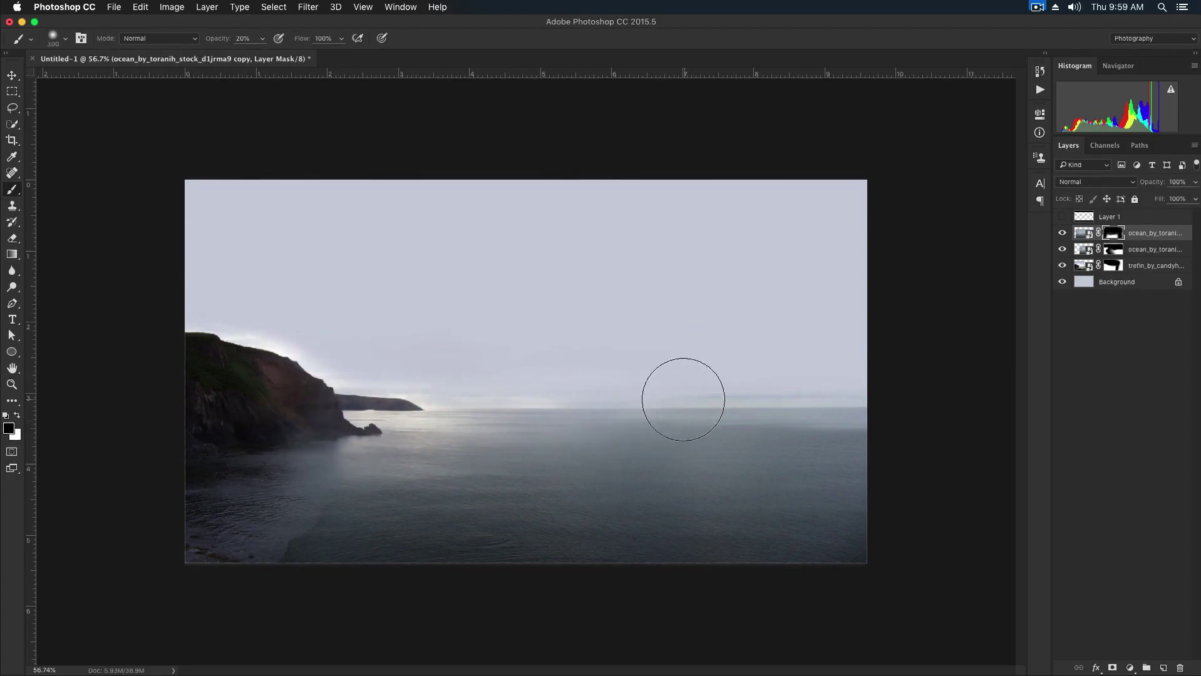
pyautogui.press('x')
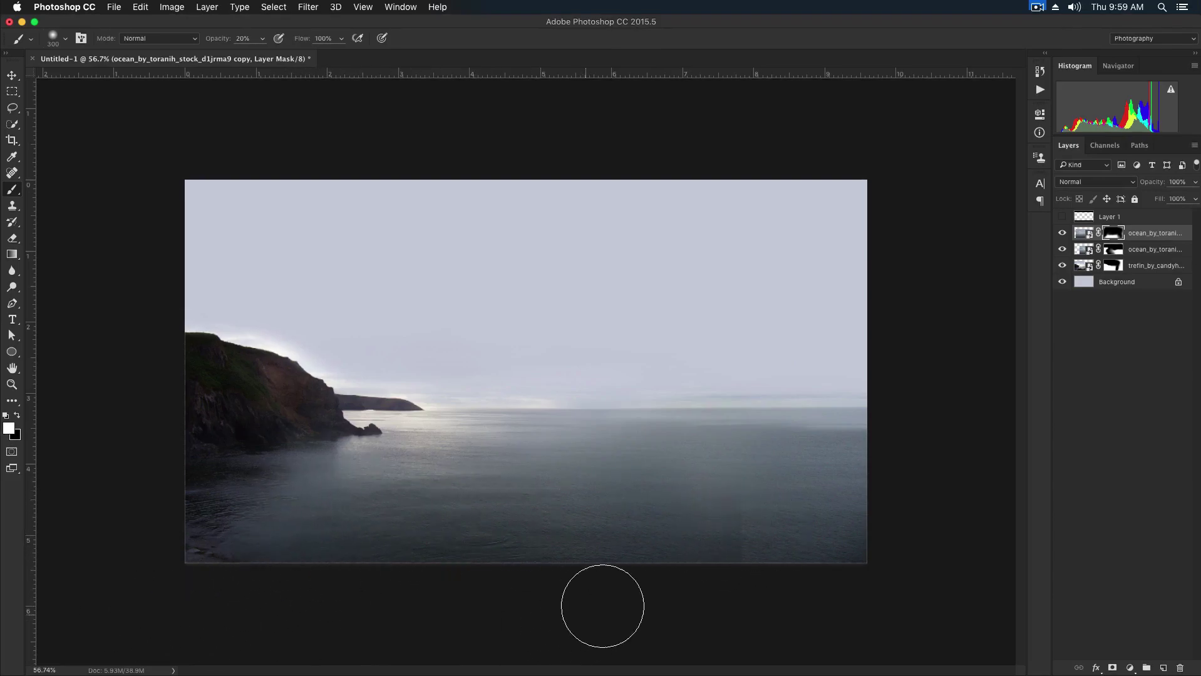
pyautogui.press('x')
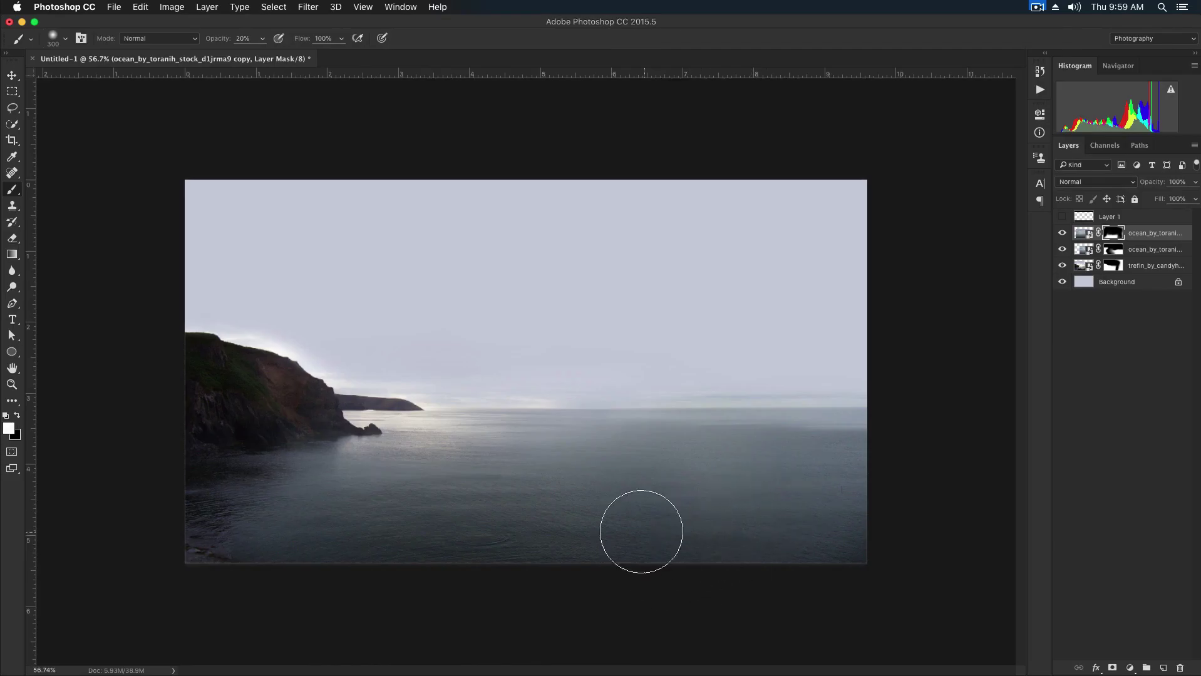
pyautogui.press('x')
# Apply a Hue/Saturation adjustment to the ocean copy's image with Saturation set to -13.
pyautogui.press('v')
pyautogui.click(1083, 233)
pyautogui.press('super+u')
pyautogui.moveTo(758, 305); pyautogui.dragTo(751, 304)
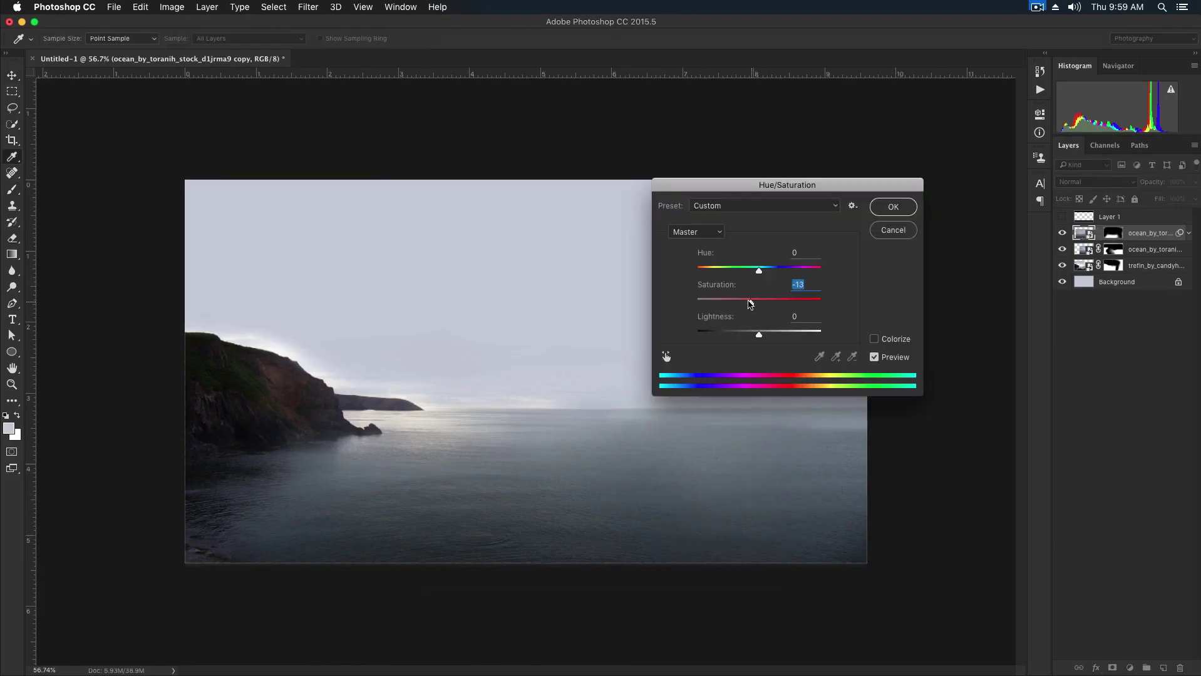
pyautogui.press('Return')
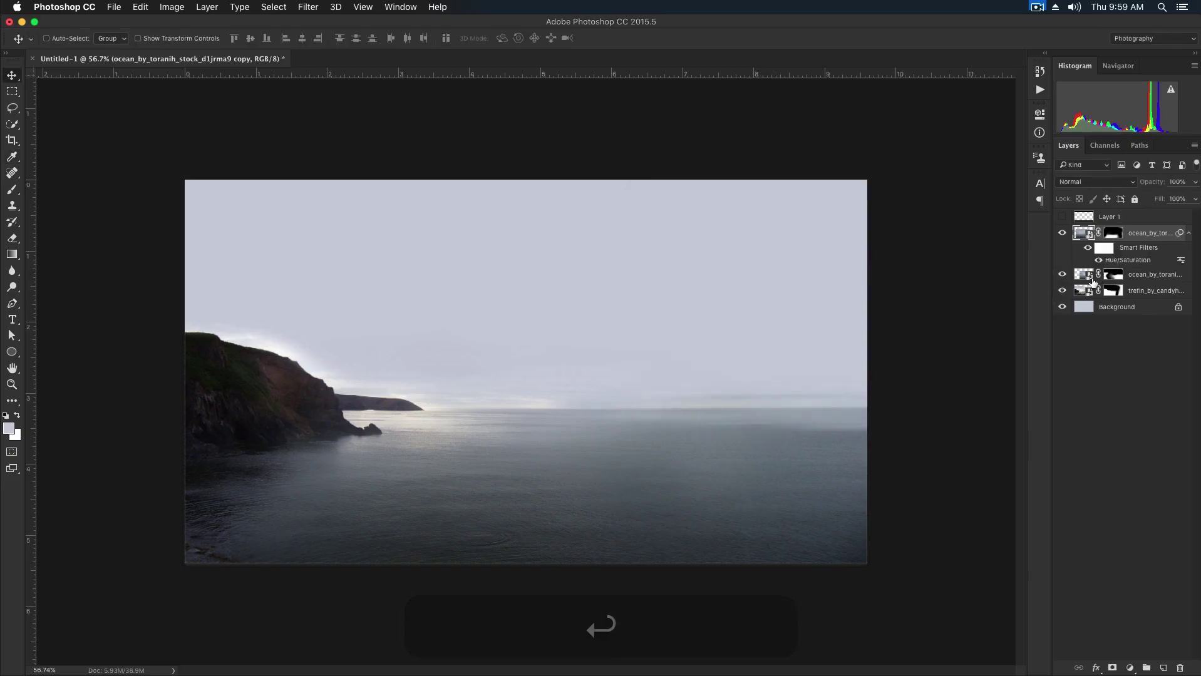
# Apply a Hue/Saturation adjustment to the original ocean layer's image as well.
pyautogui.click(1075, 275)
pyautogui.press('super+u')
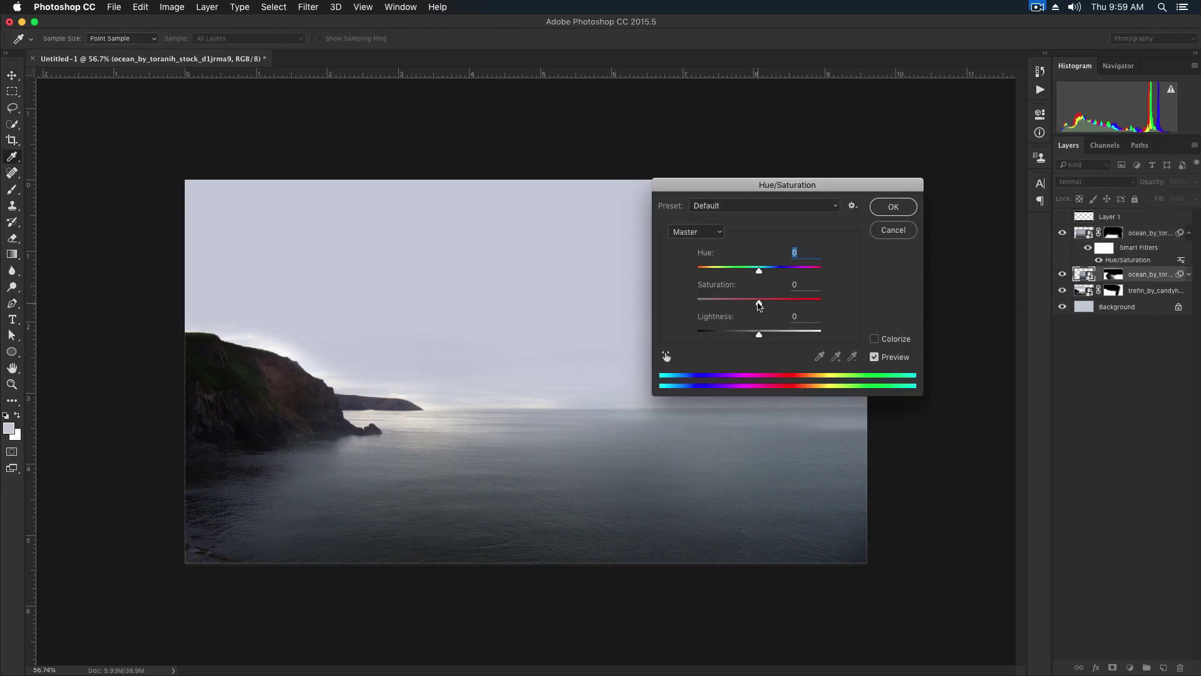
pyautogui.press('Return')
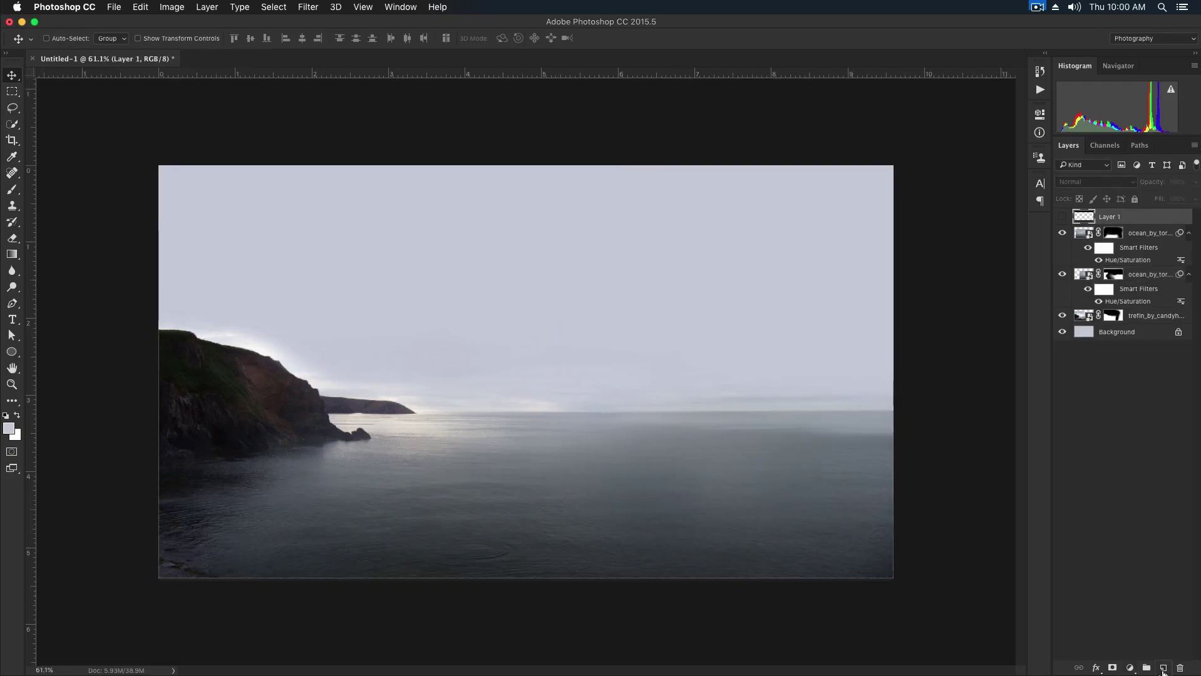
# Create a new top layer and paint a broad white patch on the water below the headland with a soft 300 px brush.
pyautogui.click(1163, 669)
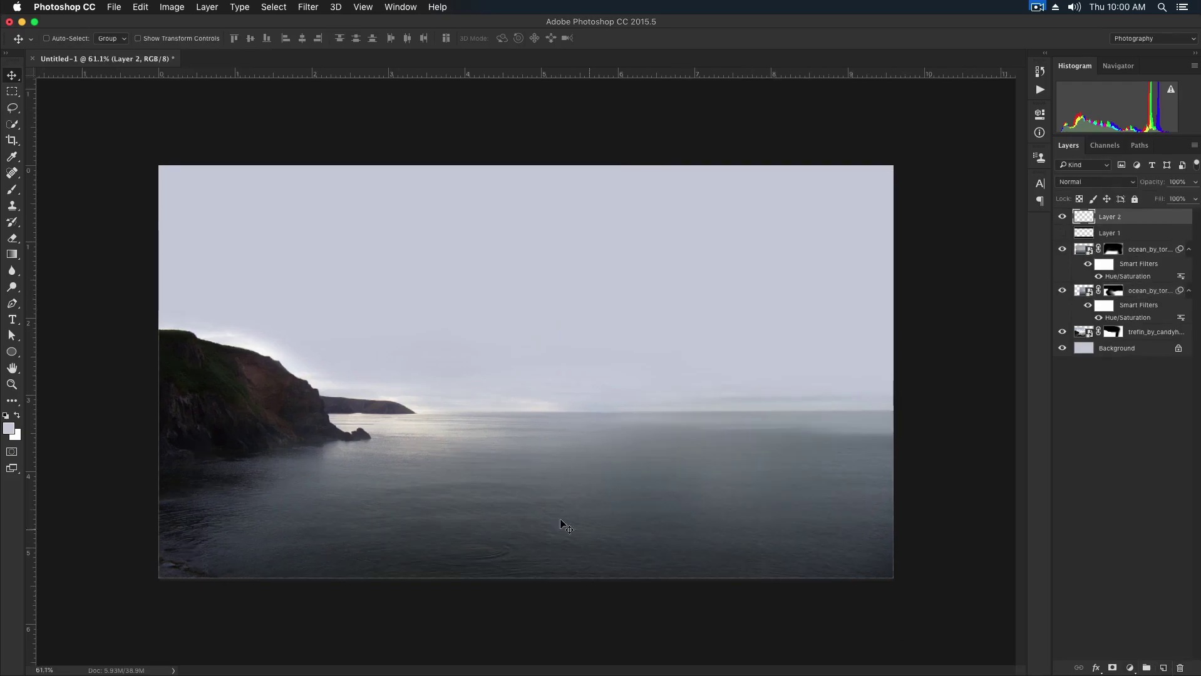
pyautogui.press('b')
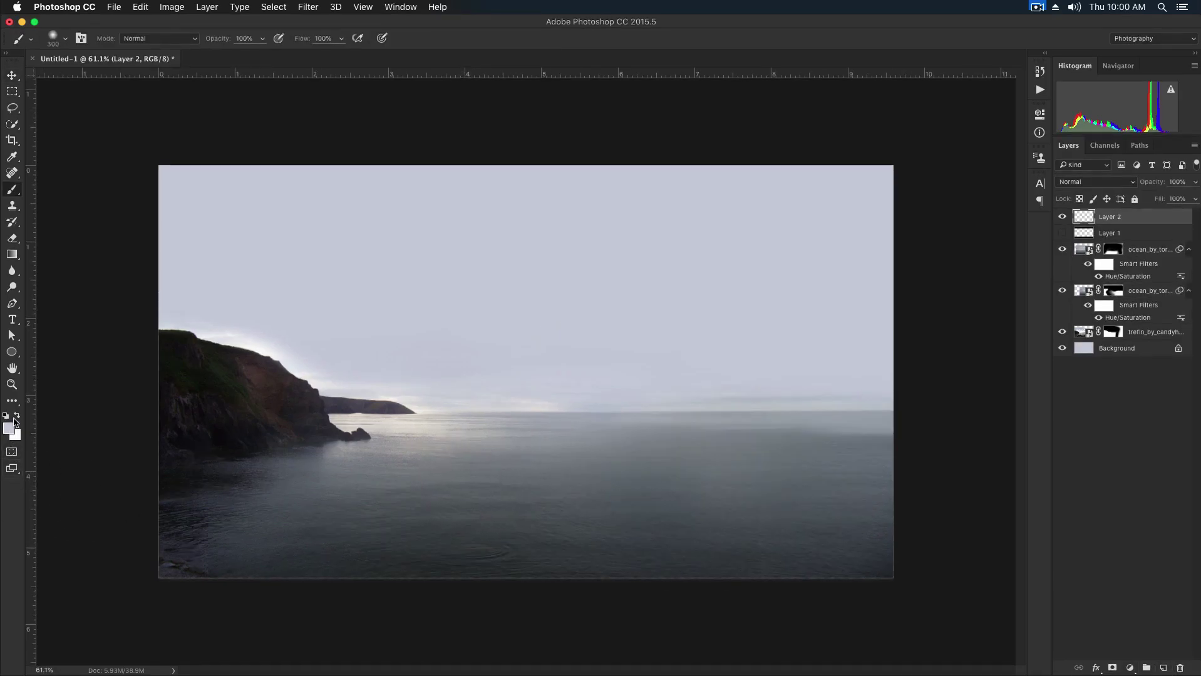
pyautogui.moveTo(428, 442)
pyautogui.mouseDown()
pyautogui.moveTo(333, 584)
pyautogui.moveTo(443, 473)
pyautogui.moveTo(471, 565)
pyautogui.mouseUp()
pyautogui.press('v')
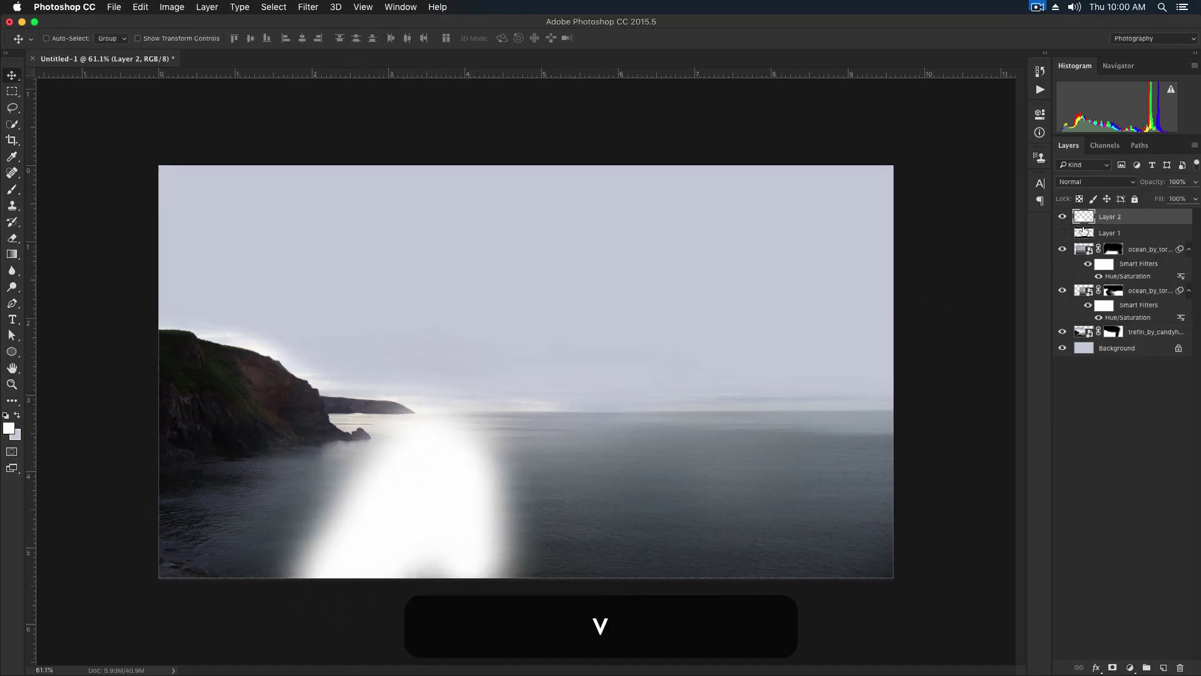
# Set the white patch layer's blend mode to Overlay in its Blending Options.
pyautogui.rightClick(1129, 216)
pyautogui.click(1041, 170)
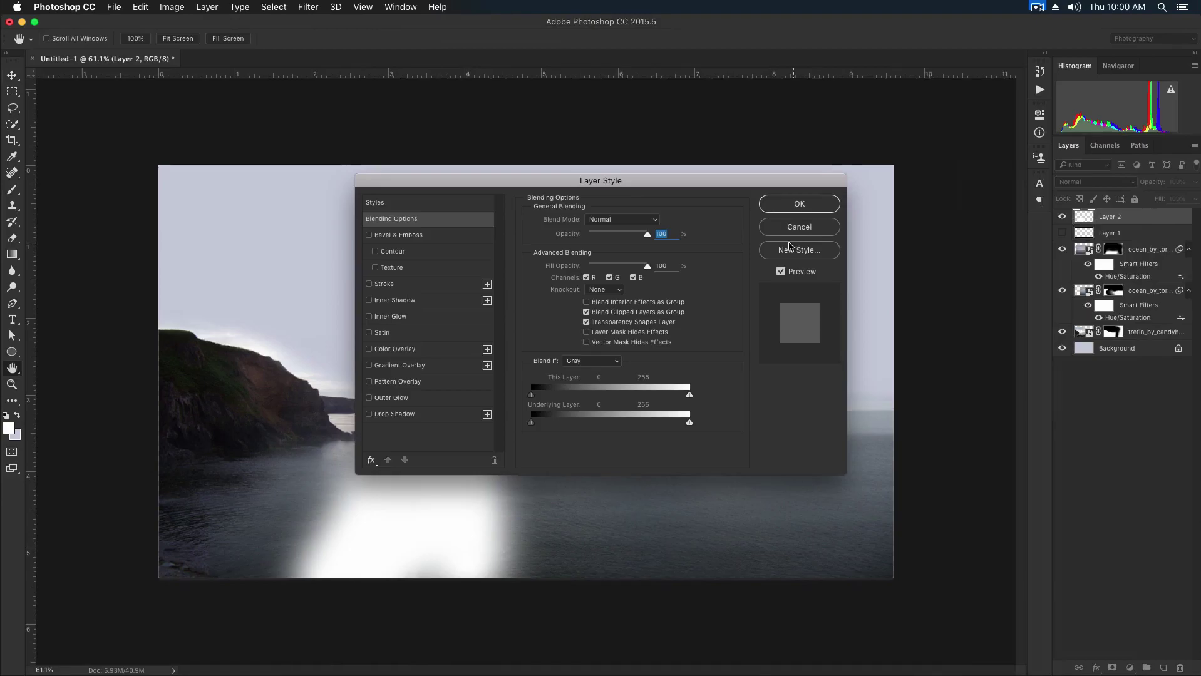
pyautogui.moveTo(620, 180); pyautogui.dragTo(827, 228)
pyautogui.click(821, 267)
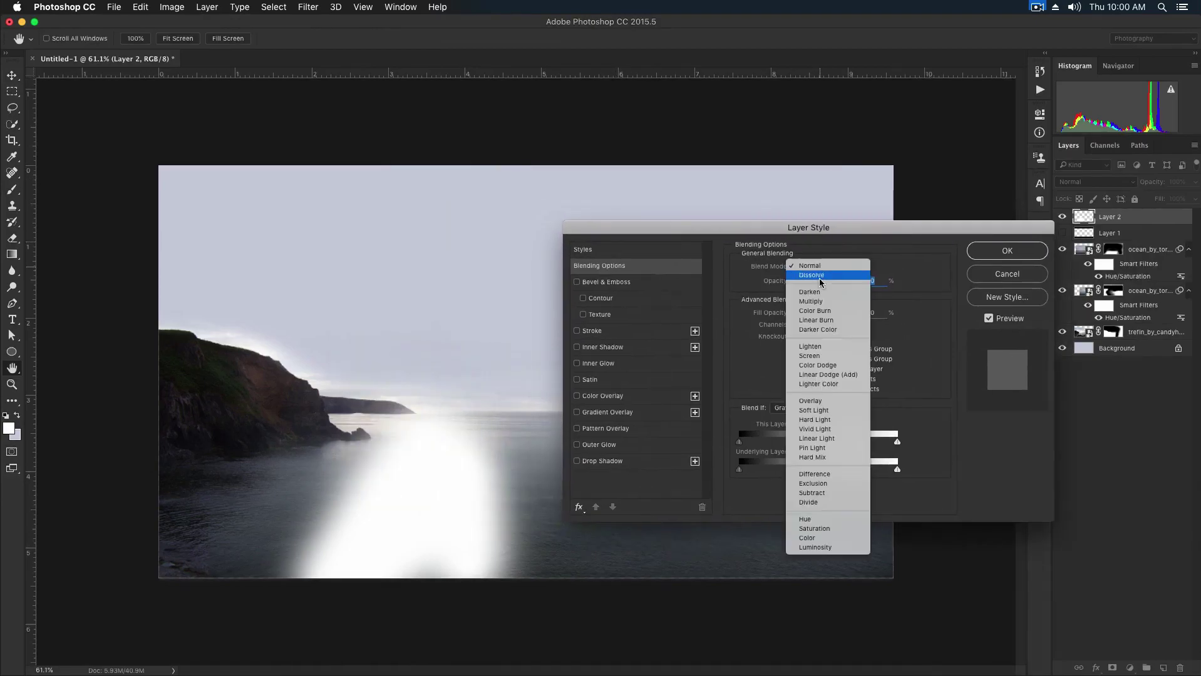
pyautogui.click(821, 402)
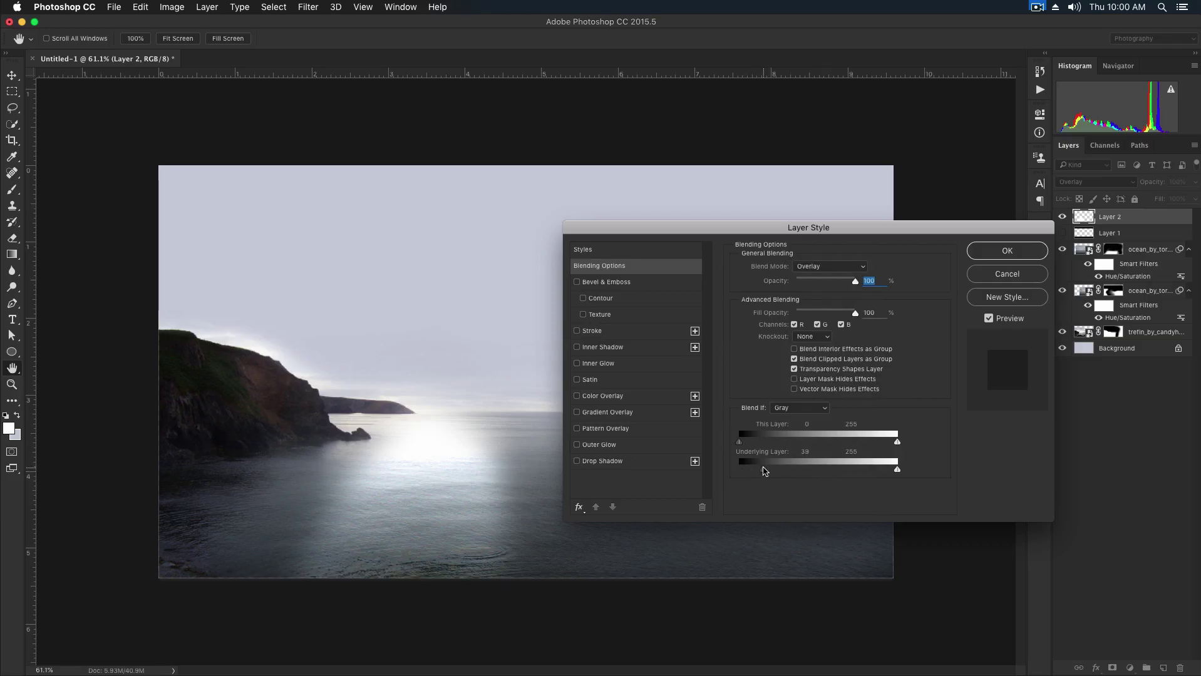
# Split the Underlying Layer black slider of Blend If to 28 / 170 for the light patch layer and apply it.
pyautogui.moveTo(763, 471); pyautogui.dragTo(775, 471)
pyautogui.press('alt')
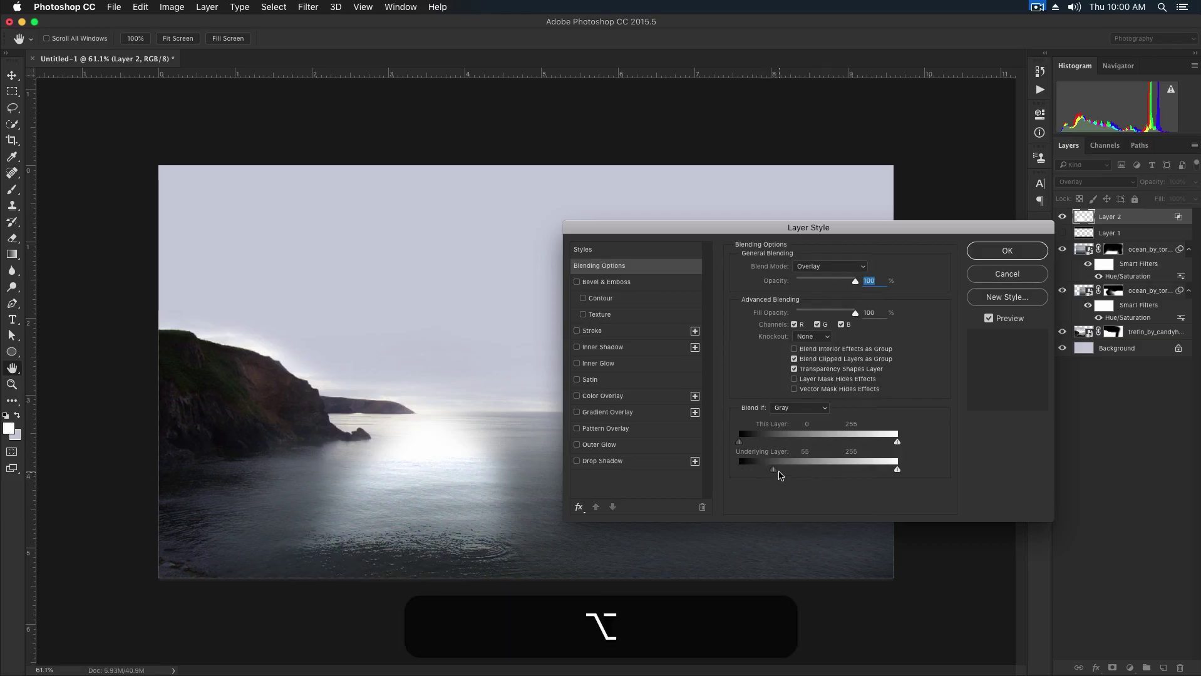
pyautogui.moveTo(775, 474); pyautogui.dragTo(840, 476)
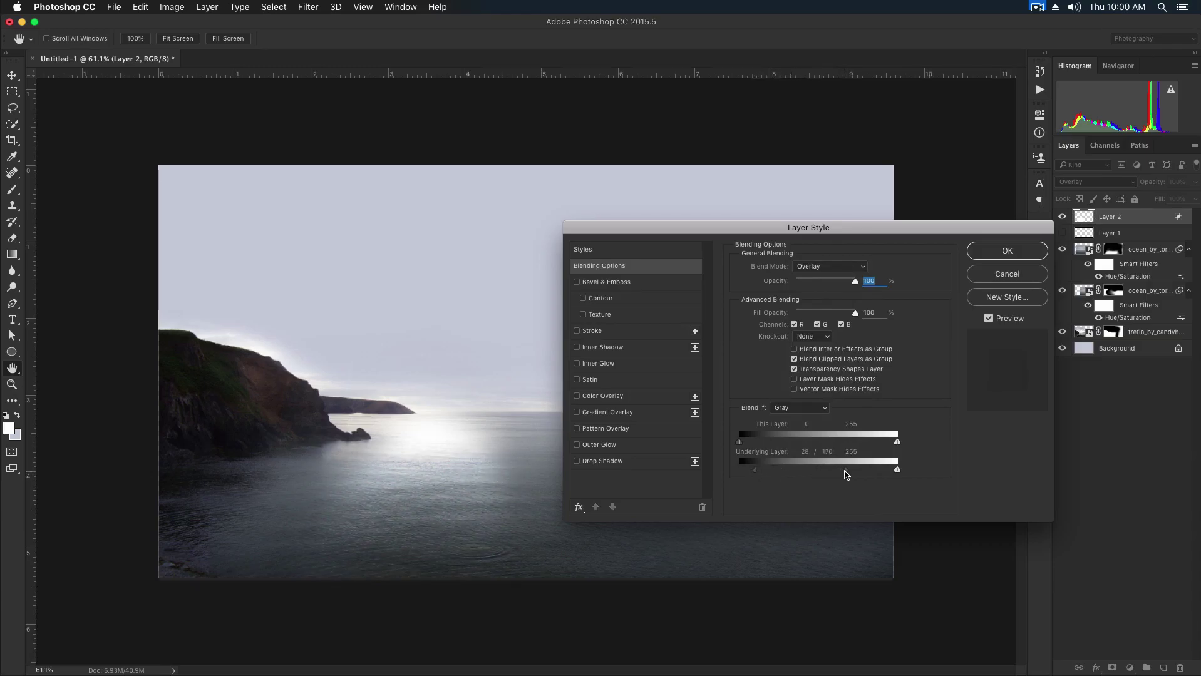
pyautogui.press('Return')
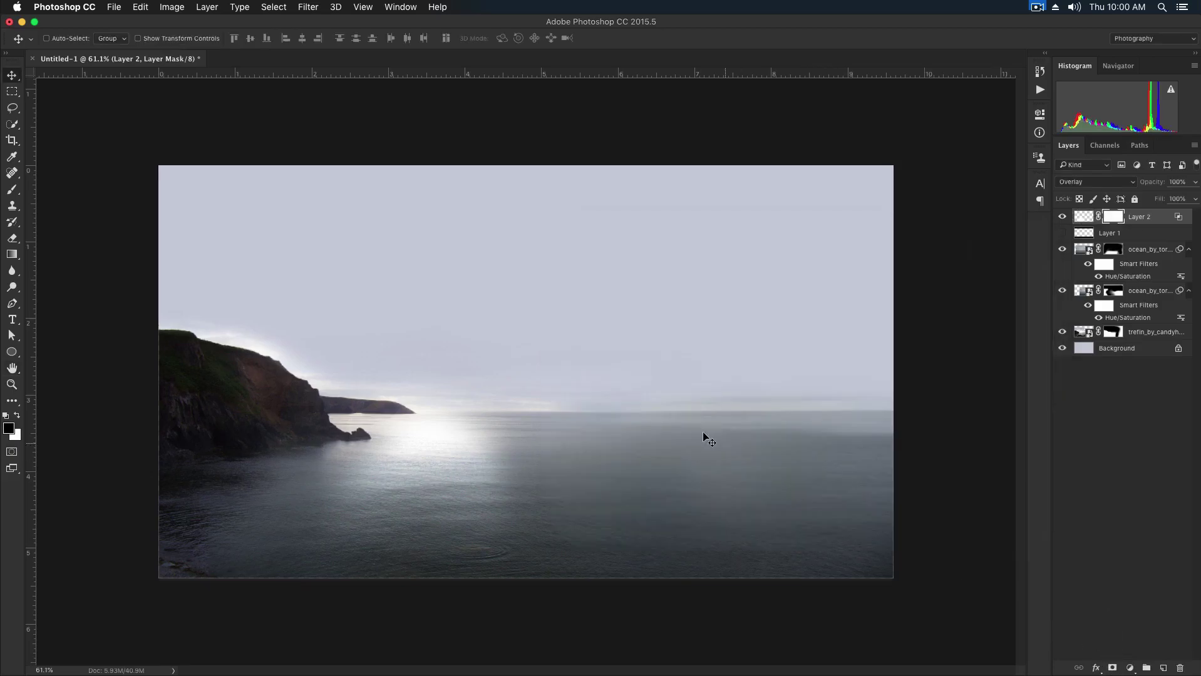
# Soften the light patch near the horizon by painting black on its new layer mask, enlarging the brush to 500 px at 20% opacity.
pyautogui.press('b')
pyautogui.moveTo(536, 429)
pyautogui.mouseDown()
pyautogui.moveTo(509, 392)
pyautogui.moveTo(375, 362)
pyautogui.mouseUp()
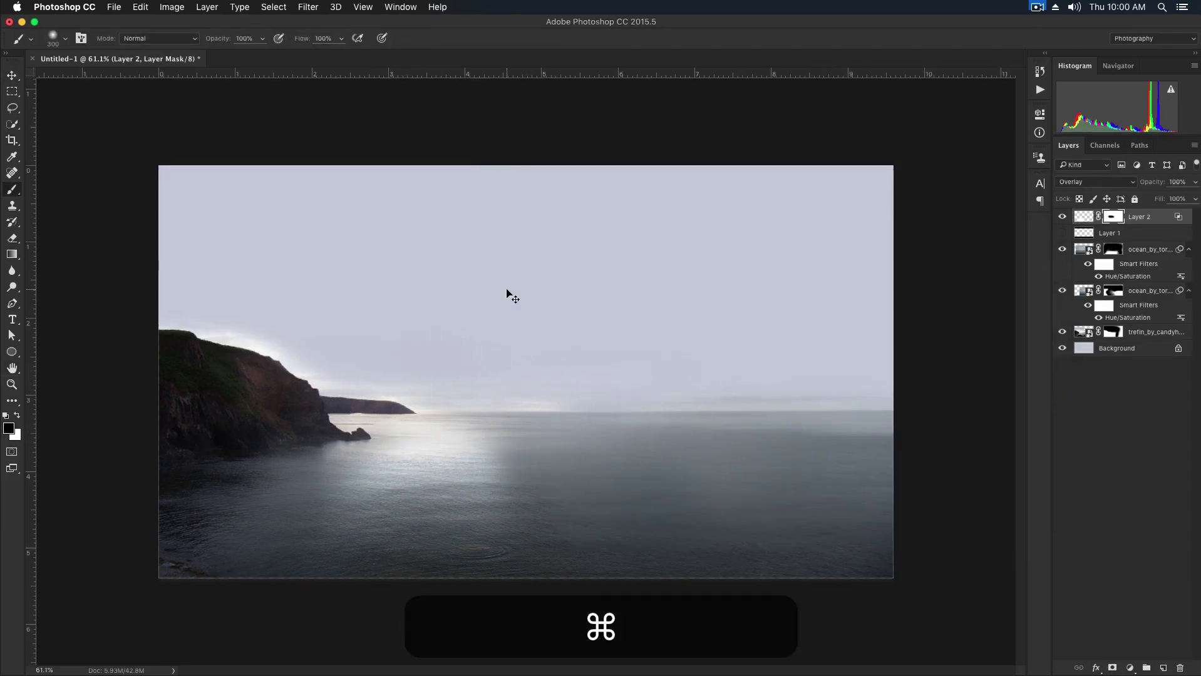
pyautogui.press(']')
pyautogui.press(']')
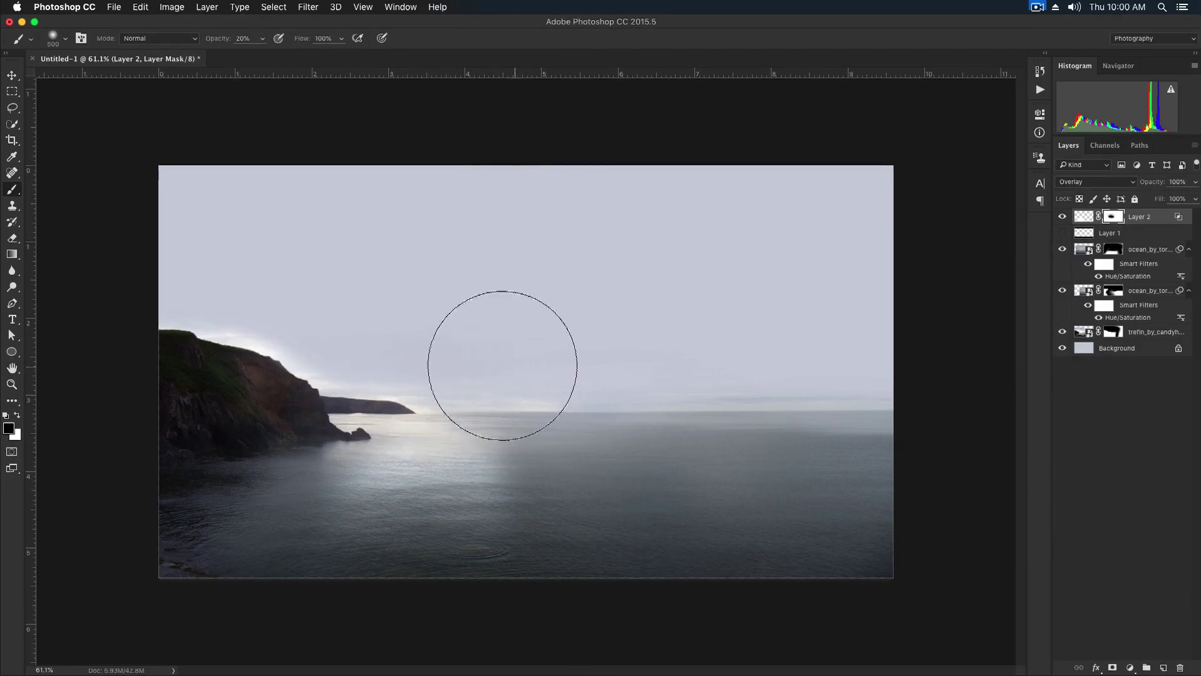
# Reshape the light patch with Free Transform, widening its base, narrowing its upper end and stretching it downward.
pyautogui.press('v')
pyautogui.press('super+t')
pyautogui.moveTo(562, 582); pyautogui.dragTo(626, 578)
pyautogui.moveTo(560, 354); pyautogui.dragTo(510, 359)
pyautogui.moveTo(432, 579); pyautogui.dragTo(437, 619)
pyautogui.doubleClick(452, 529)
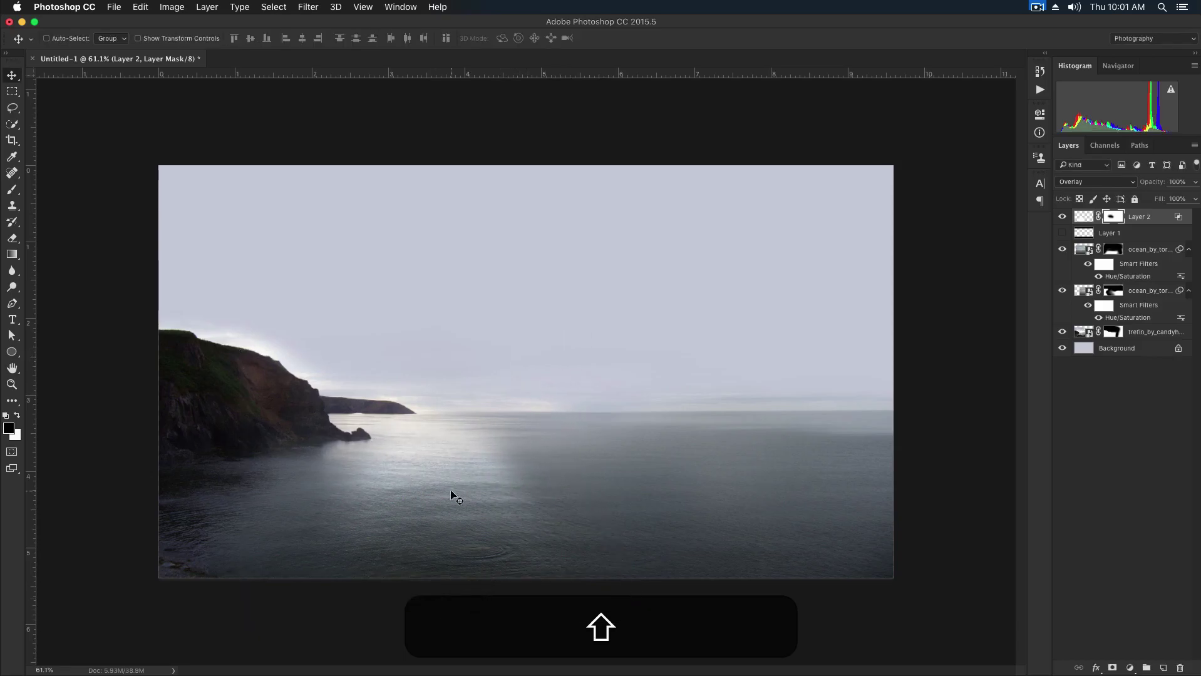
# Soften the hard edge of the water's light patch by painting black on Layer 2's mask with a 400 px brush at 20% opacity.
pyautogui.scroll(1, 455, 494)
pyautogui.press('e')
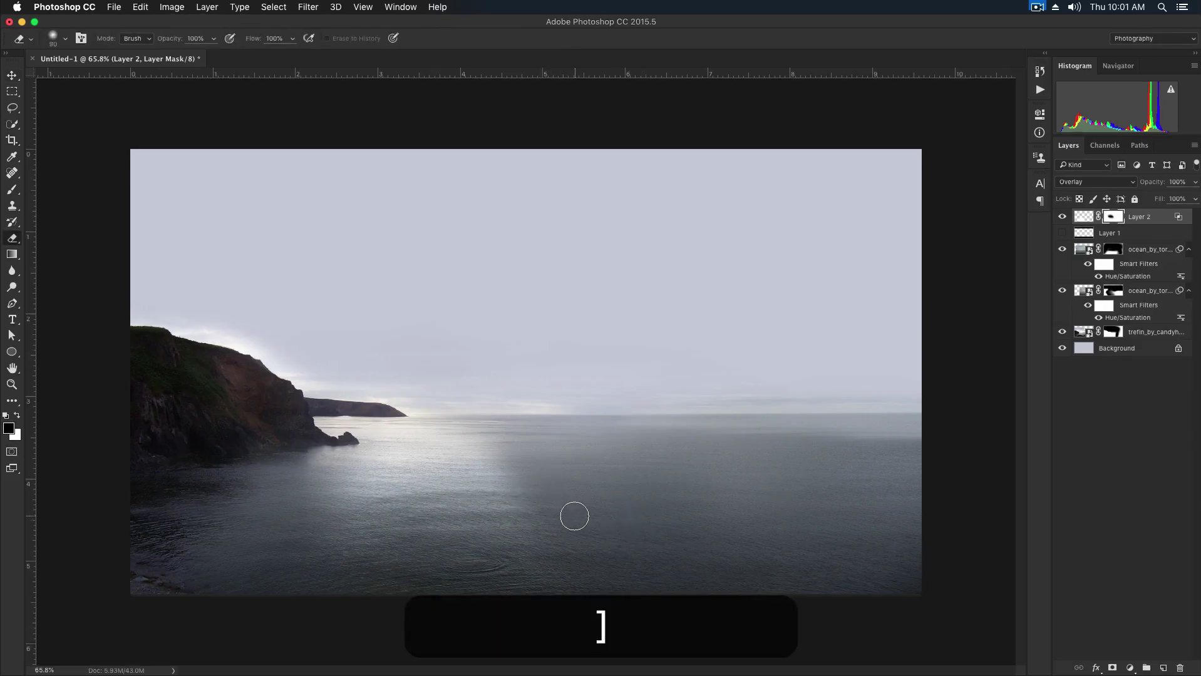
pyautogui.press('b')
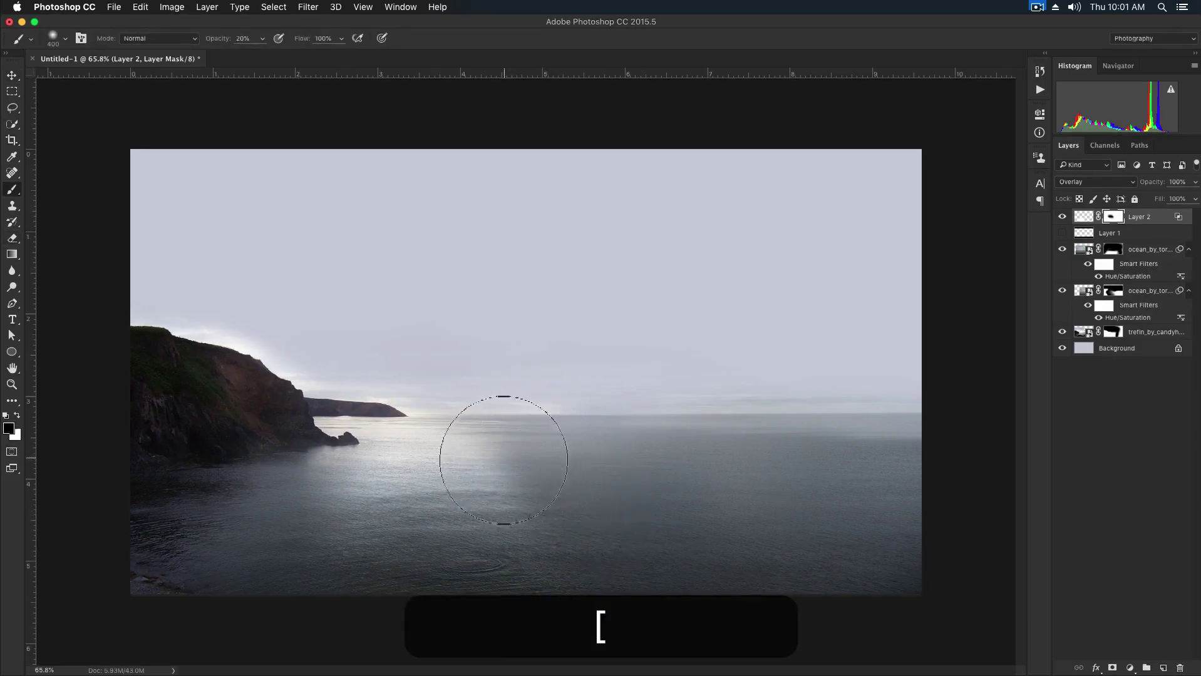
pyautogui.press('v')
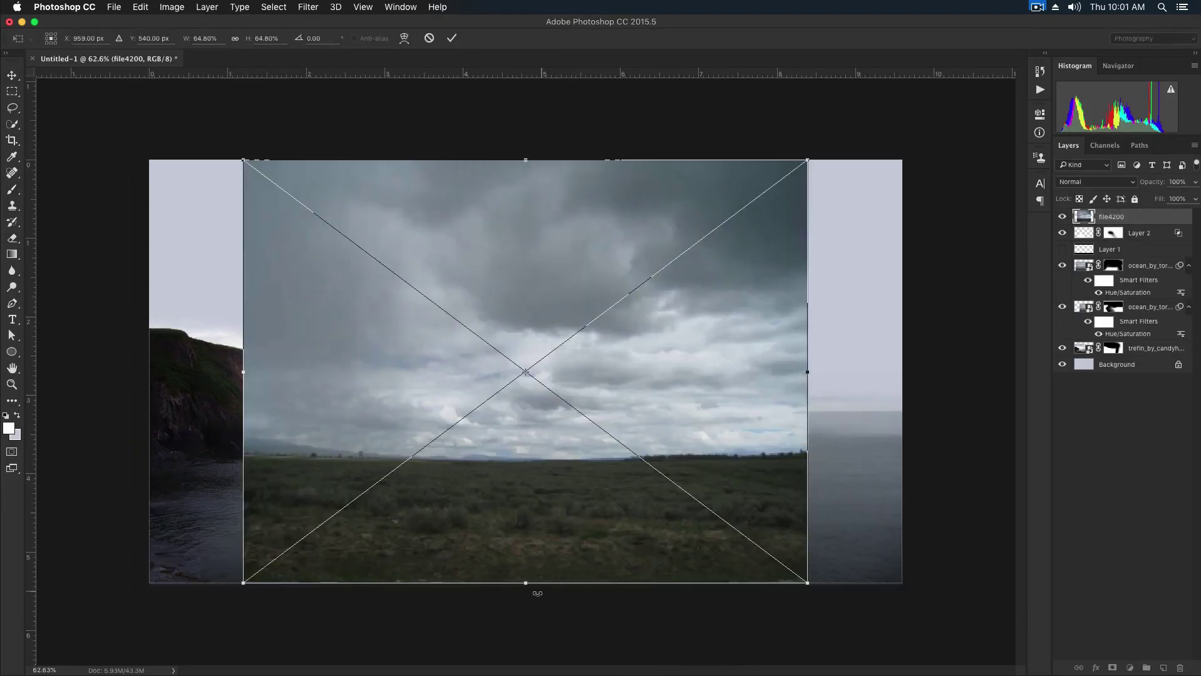
# Squash the placed file4200 cloud photo to 43.20% height, flip it horizontally and place it over the upper-right sky.
pyautogui.moveTo(525, 584); pyautogui.dragTo(527, 453)
pyautogui.moveTo(582, 321); pyautogui.dragTo(561, 333)
pyautogui.rightClick(559, 327)
pyautogui.click(613, 473)
pyautogui.moveTo(620, 397); pyautogui.dragTo(802, 332)
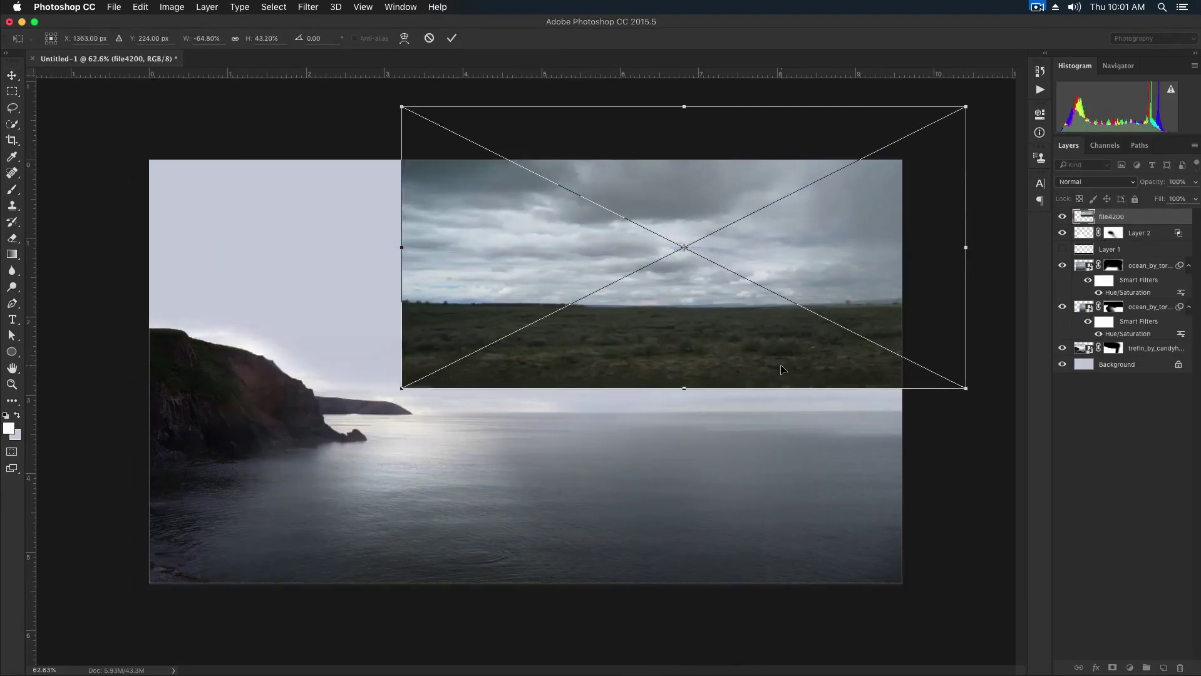
pyautogui.press('Return')
# Blend file4200 into the sky by painting black on its layer mask over the grassland and hard edges at 100% opacity.
pyautogui.press('b')
pyautogui.moveTo(900, 408)
pyautogui.mouseDown()
pyautogui.moveTo(566, 367)
pyautogui.moveTo(915, 359)
pyautogui.moveTo(904, 364)
pyautogui.moveTo(914, 350)
pyautogui.moveTo(428, 361)
pyautogui.moveTo(513, 329)
pyautogui.moveTo(383, 331)
pyautogui.moveTo(355, 262)
pyautogui.moveTo(393, 152)
pyautogui.moveTo(569, 104)
pyautogui.moveTo(451, 122)
pyautogui.moveTo(349, 240)
pyautogui.mouseUp()
pyautogui.press('0')
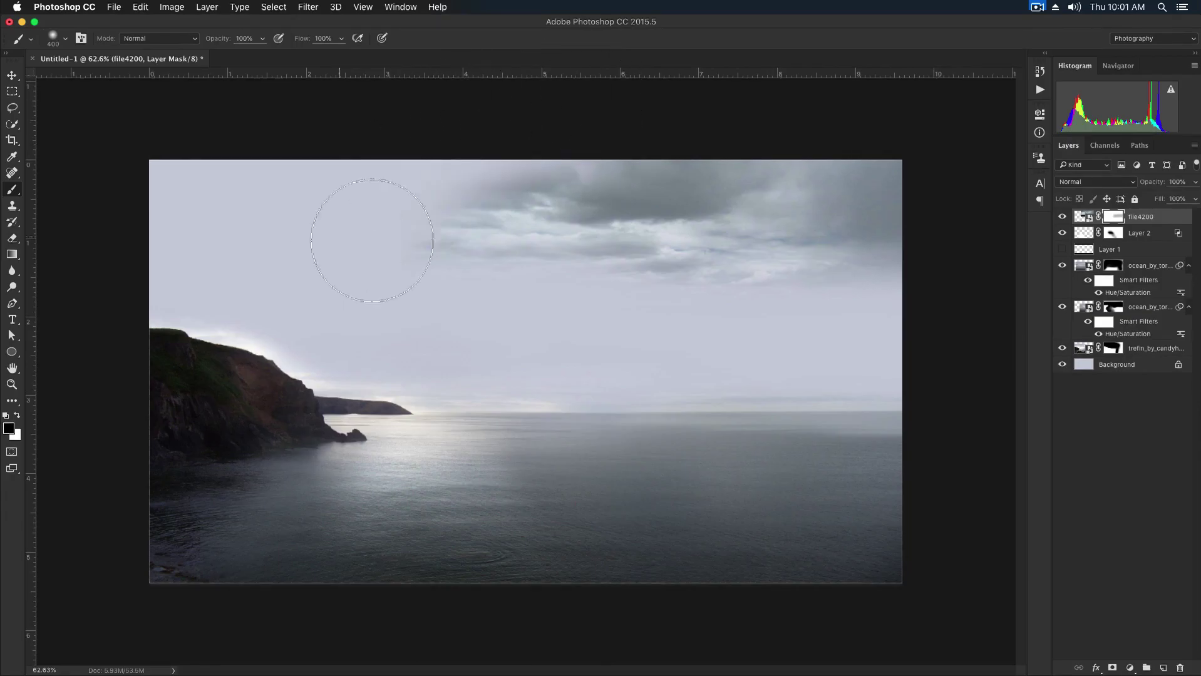
pyautogui.moveTo(898, 268); pyautogui.dragTo(311, 394)
# Place file6538 over the upper-left sky, add a layer mask and paint out its sea and edges, softening the transition at 20% opacity.
pyautogui.press('Return')
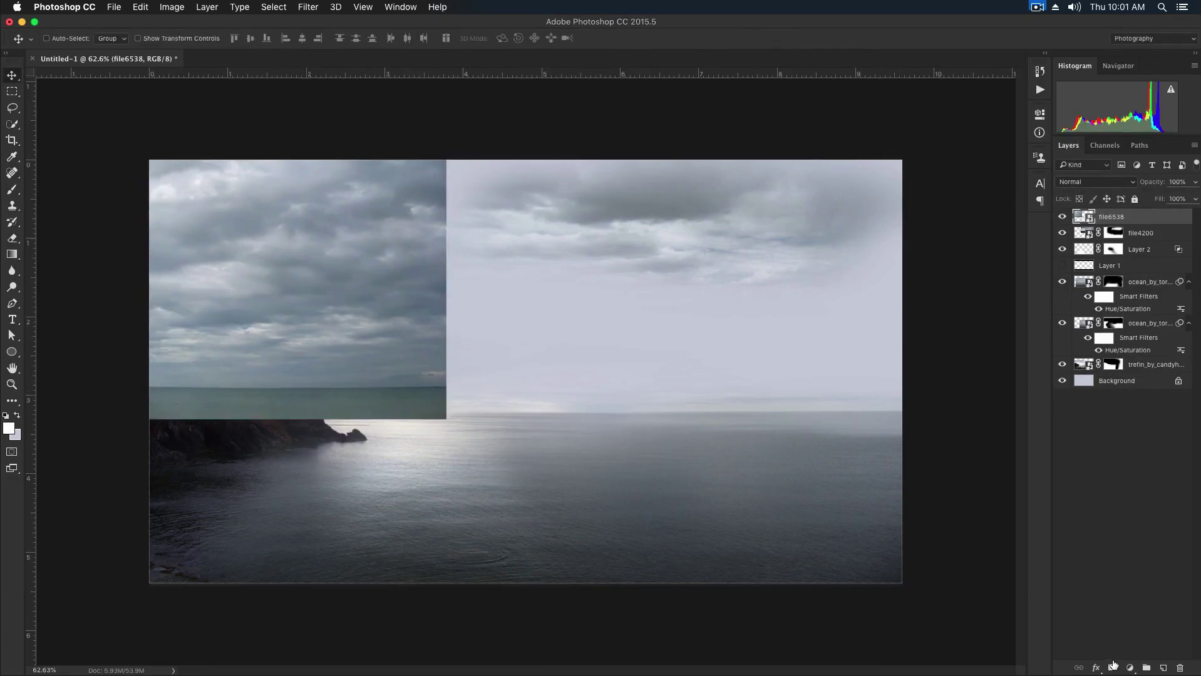
pyautogui.click(1112, 668)
pyautogui.press('b')
pyautogui.moveTo(496, 220)
pyautogui.mouseDown()
pyautogui.moveTo(474, 369)
pyautogui.moveTo(490, 366)
pyautogui.moveTo(516, 403)
pyautogui.moveTo(383, 440)
pyautogui.moveTo(173, 440)
pyautogui.moveTo(193, 415)
pyautogui.moveTo(102, 386)
pyautogui.moveTo(253, 438)
pyautogui.mouseUp()
pyautogui.press('2')
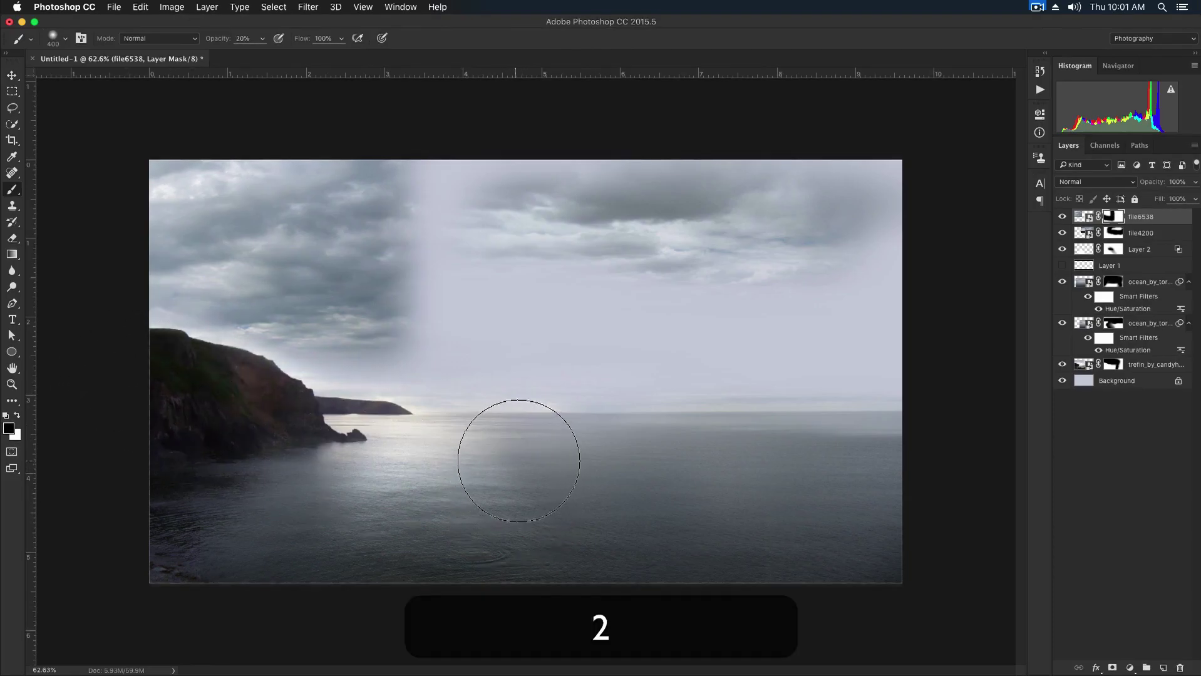
pyautogui.moveTo(403, 333)
pyautogui.mouseDown()
pyautogui.moveTo(370, 345)
pyautogui.moveTo(401, 225)
pyautogui.moveTo(379, 190)
pyautogui.moveTo(382, 213)
pyautogui.moveTo(431, 252)
pyautogui.moveTo(351, 167)
pyautogui.moveTo(429, 345)
pyautogui.mouseUp()
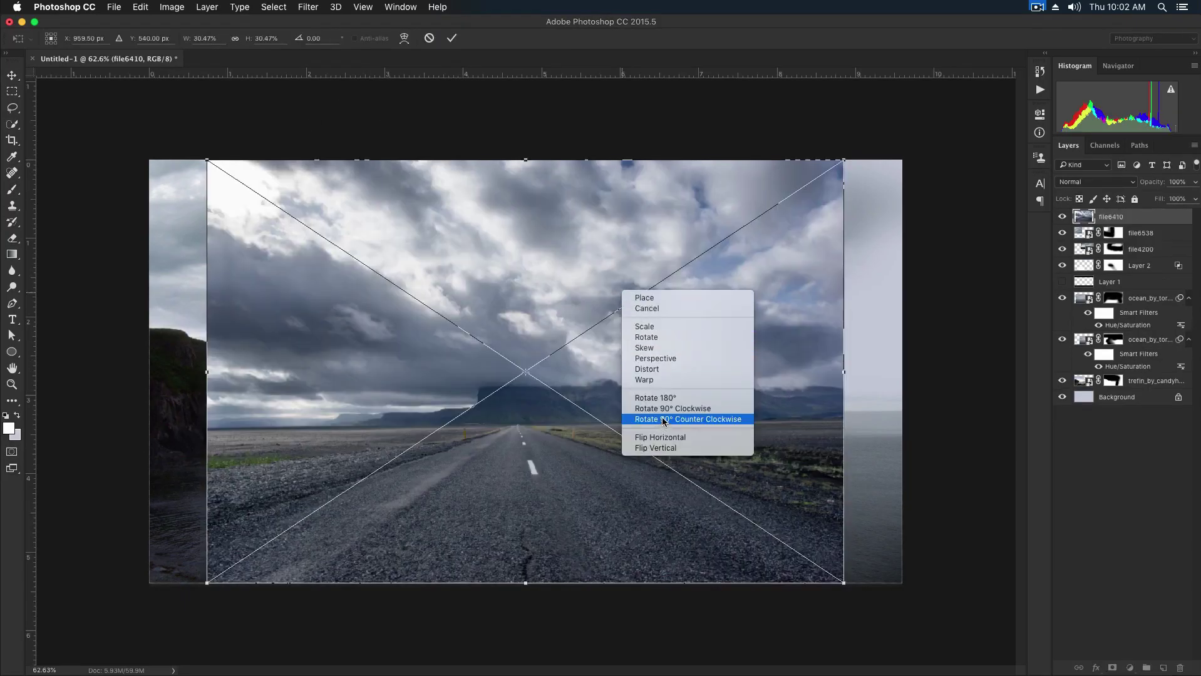
# Flip the placed file6410 road photo horizontally, reduce its height and move it over the right part of the canvas.
pyautogui.click(665, 418)
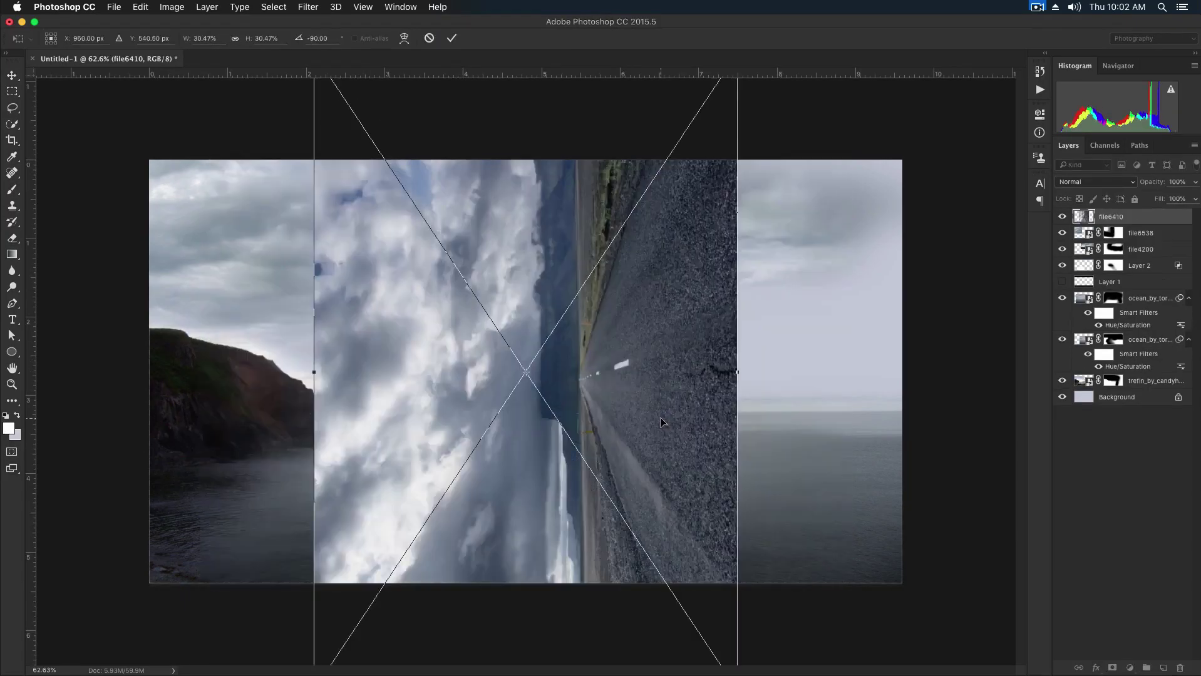
pyautogui.press('super+z')
pyautogui.rightClick(656, 363)
pyautogui.click(676, 509)
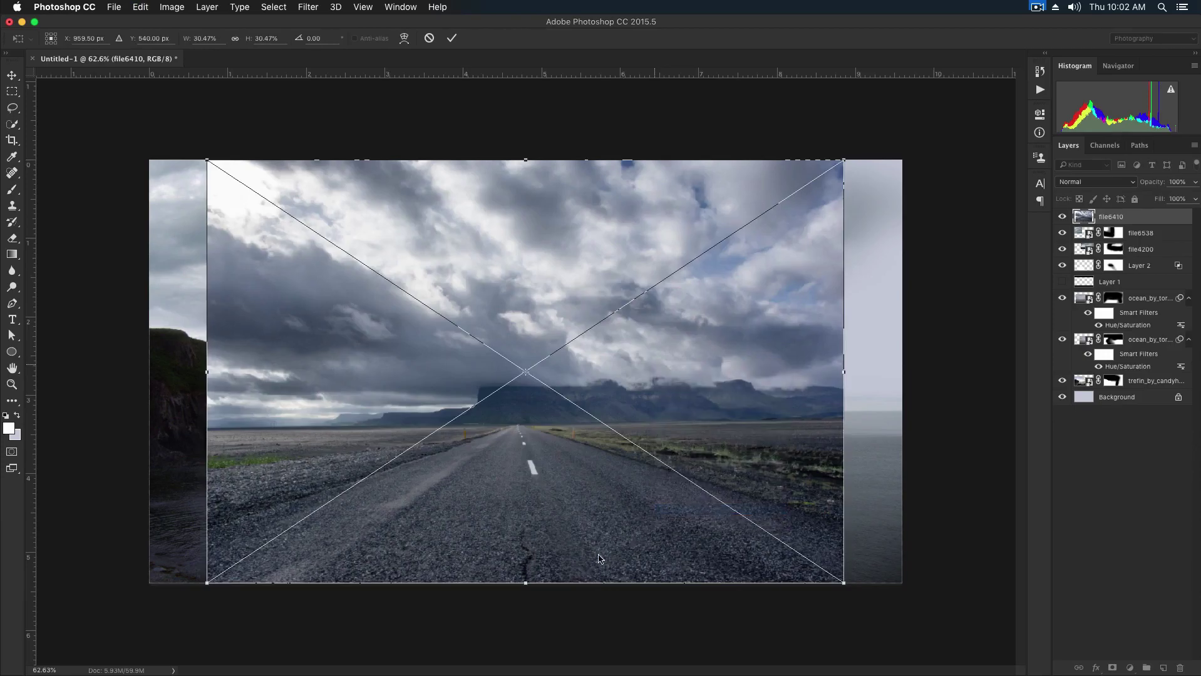
pyautogui.moveTo(526, 582); pyautogui.dragTo(552, 490)
pyautogui.moveTo(547, 421); pyautogui.dragTo(865, 501)
pyautogui.press('Return')
# Mask file6410 down to the clouds above the right horizon, painting black at 100% opacity and softening the edges at 20%.
pyautogui.press('n')
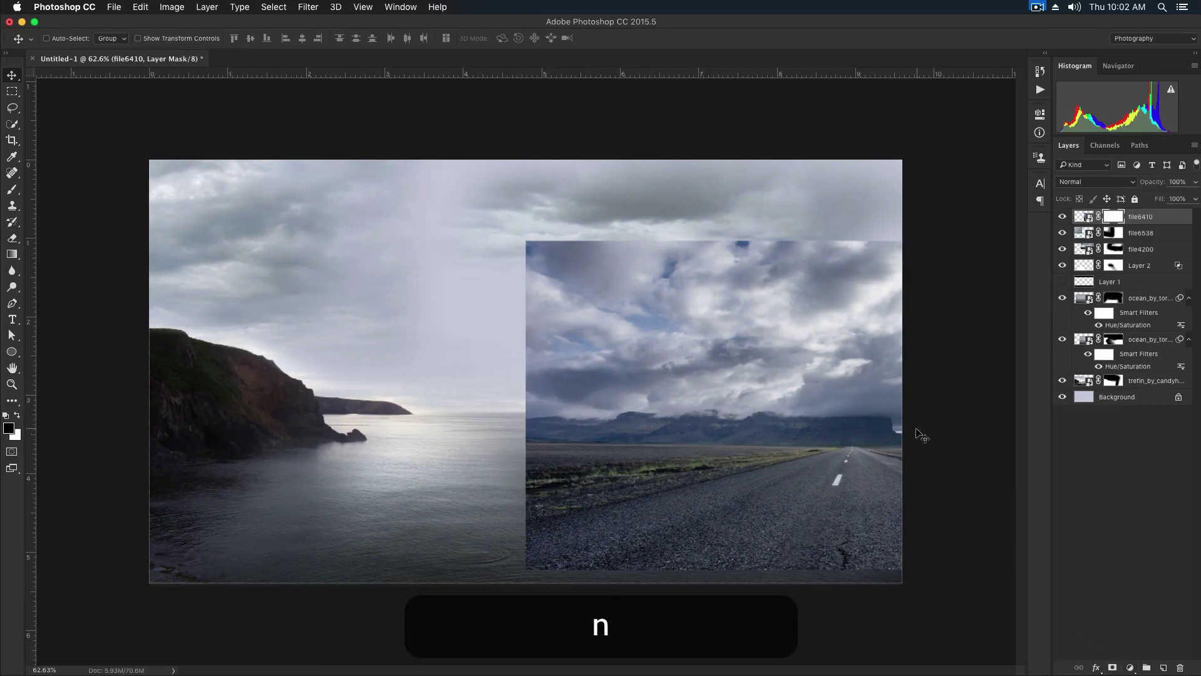
pyautogui.press('b')
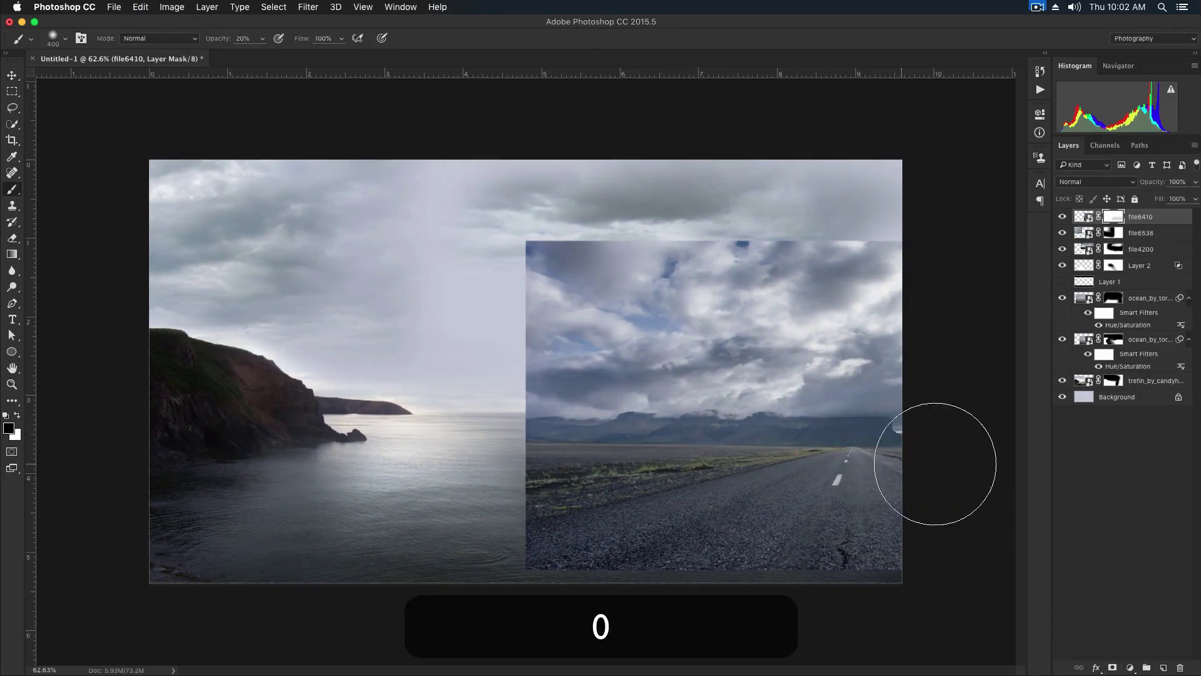
pyautogui.press('0')
pyautogui.moveTo(912, 461); pyautogui.dragTo(552, 457)
pyautogui.moveTo(974, 459); pyautogui.dragTo(566, 518)
pyautogui.moveTo(952, 244)
pyautogui.mouseDown()
pyautogui.moveTo(753, 208)
pyautogui.moveTo(706, 237)
pyautogui.moveTo(805, 241)
pyautogui.moveTo(850, 227)
pyautogui.moveTo(550, 269)
pyautogui.moveTo(477, 337)
pyautogui.moveTo(525, 365)
pyautogui.moveTo(499, 384)
pyautogui.mouseUp()
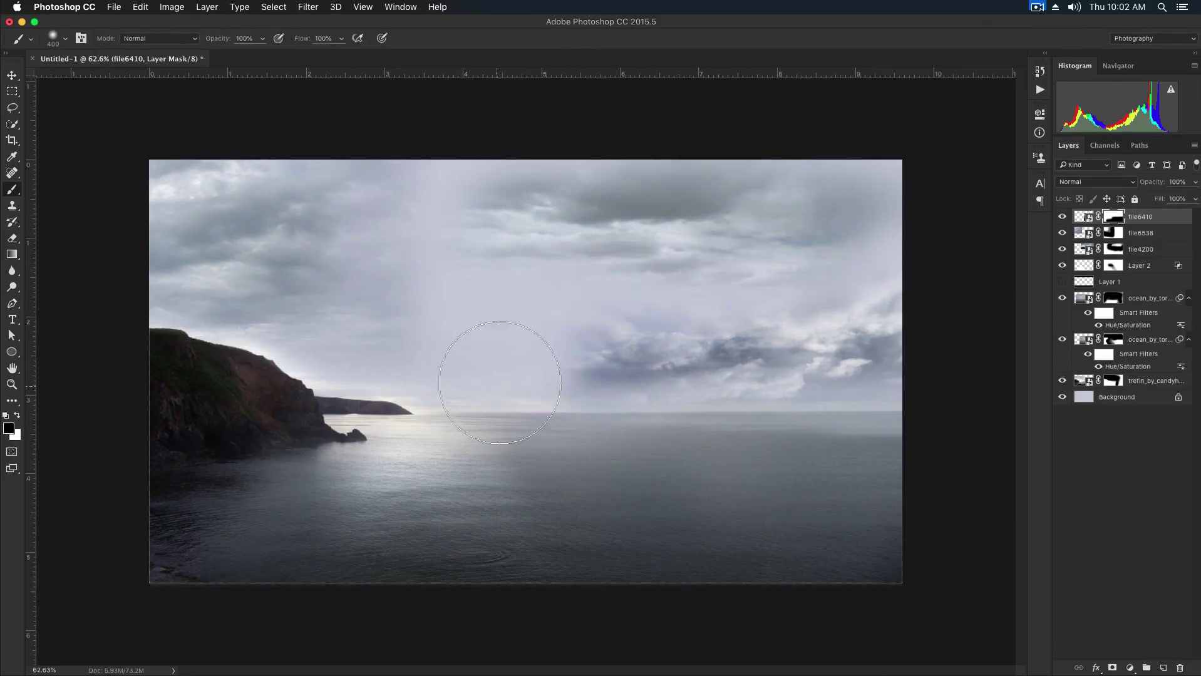
pyautogui.press('2')
pyautogui.moveTo(630, 311); pyautogui.dragTo(557, 375)
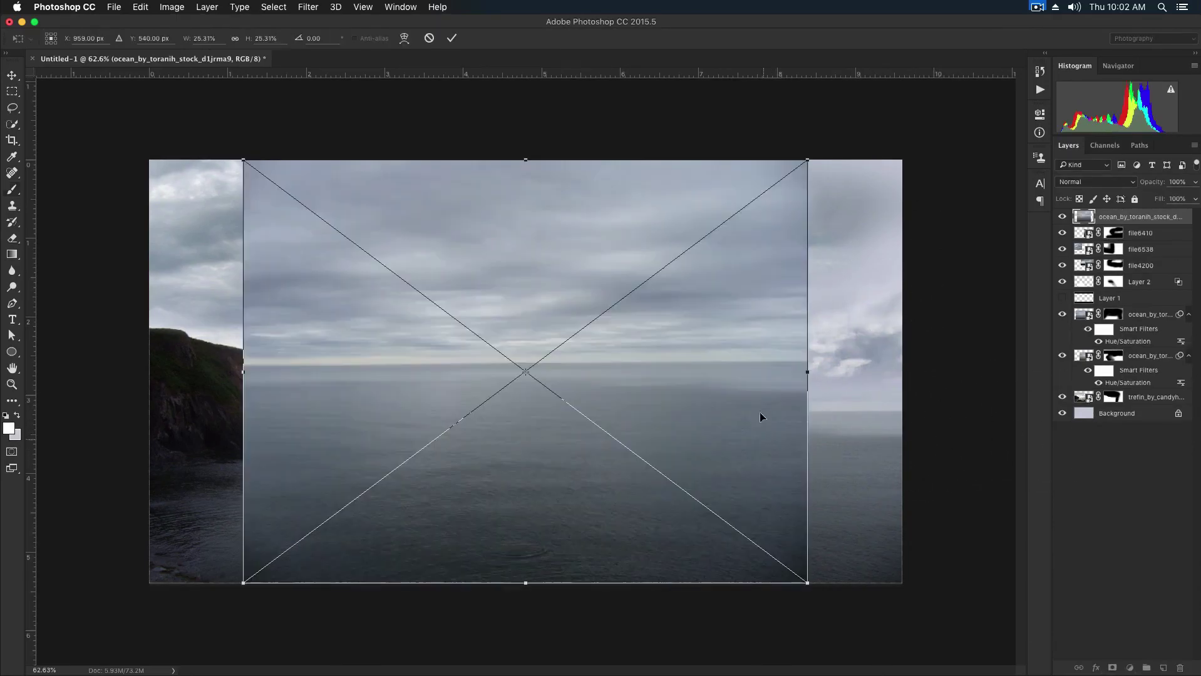
# Place another copy of the ocean_by_toranih stock photo over the right side and lower it until its horizon nears the composite's horizon.
pyautogui.moveTo(639, 355); pyautogui.dragTo(770, 360)
pyautogui.press('Return')
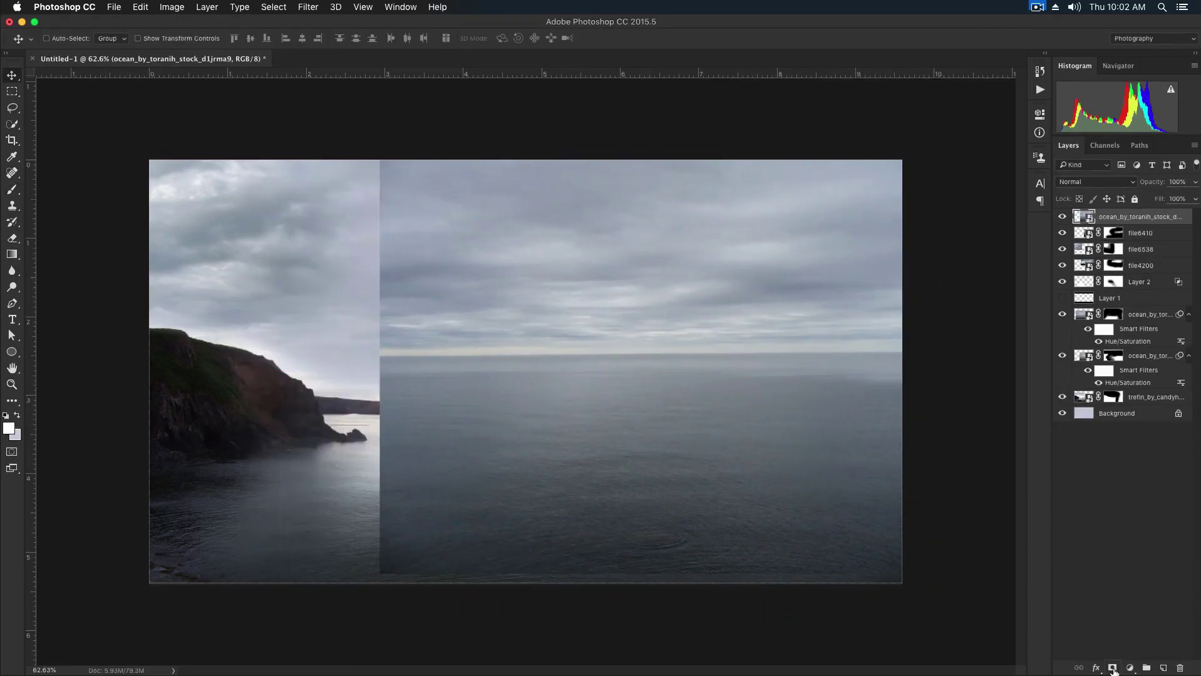
pyautogui.moveTo(774, 453); pyautogui.dragTo(780, 481)
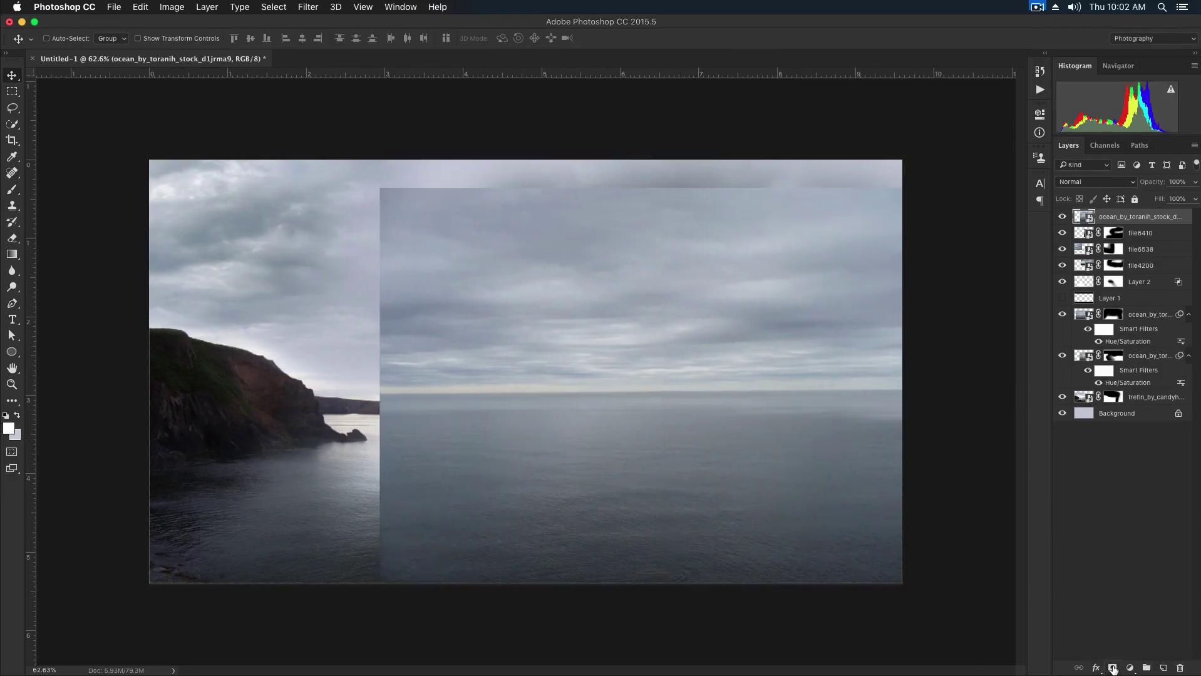
# Blend the new ocean layer's clouds into the sky by painting black on its mask over the water, upper edge and left edge.
pyautogui.press('b')
pyautogui.press('0')
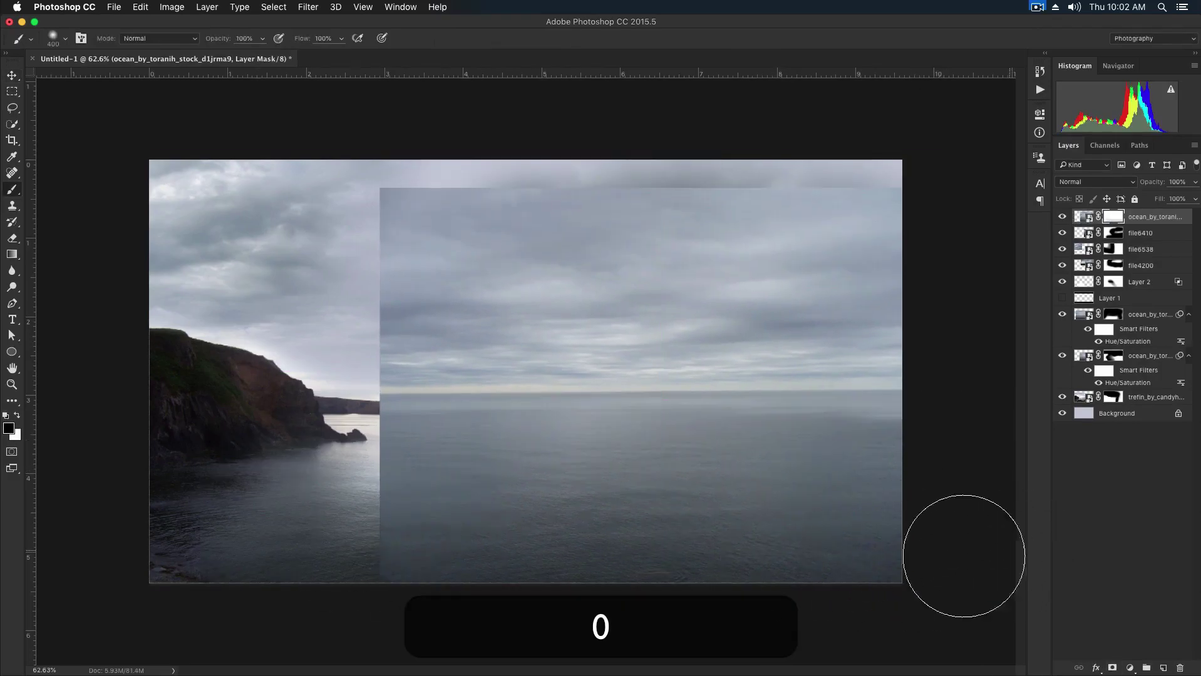
pyautogui.moveTo(438, 451); pyautogui.dragTo(965, 469)
pyautogui.moveTo(482, 441); pyautogui.dragTo(640, 486)
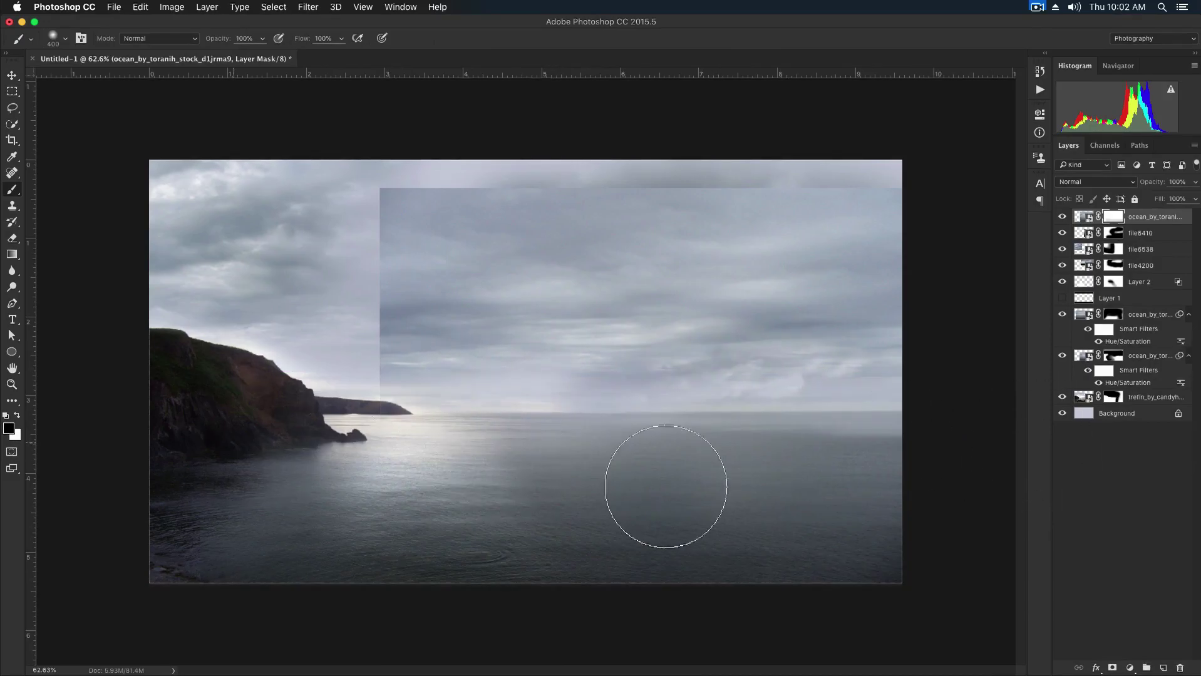
pyautogui.moveTo(871, 175); pyautogui.dragTo(404, 172)
pyautogui.moveTo(381, 254)
pyautogui.mouseDown()
pyautogui.moveTo(302, 353)
pyautogui.moveTo(340, 421)
pyautogui.moveTo(345, 392)
pyautogui.moveTo(370, 460)
pyautogui.mouseUp()
# Place another copy of file4200 over the left-centre sky and hide it with an inverted layer mask.
pyautogui.press('v')
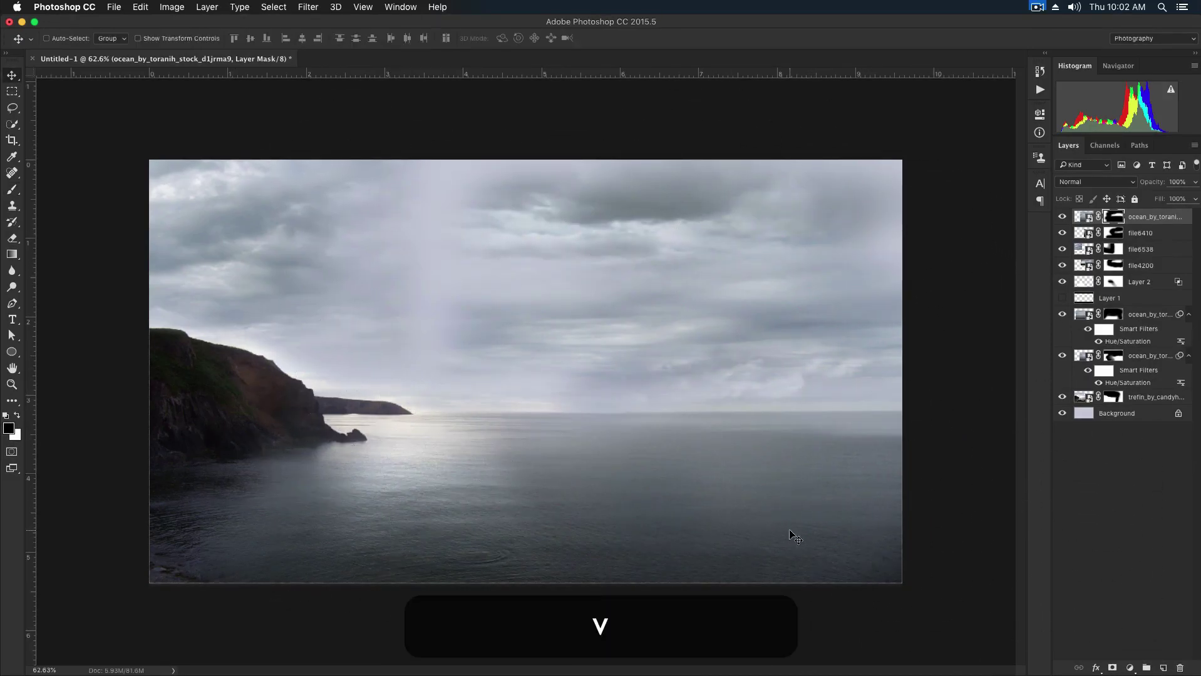
pyautogui.moveTo(793, 519); pyautogui.dragTo(626, 463)
pyautogui.press('Return')
pyautogui.click(1112, 669)
pyautogui.press('super+i')
# Paint white on the new file4200 mask to reveal clouds in the left-centre sky, trimming the excess over sea and cliff with black.
pyautogui.press('b')
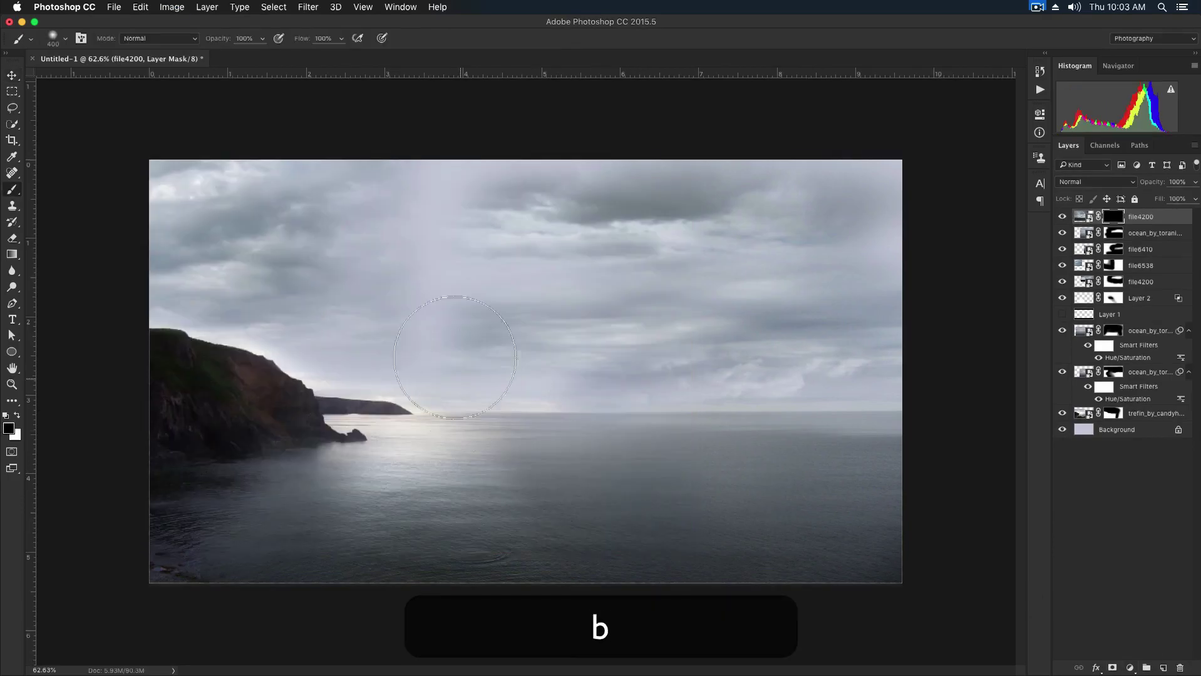
pyautogui.press('x')
pyautogui.moveTo(442, 360)
pyautogui.mouseDown()
pyautogui.moveTo(429, 338)
pyautogui.moveTo(414, 349)
pyautogui.moveTo(329, 335)
pyautogui.moveTo(312, 301)
pyautogui.moveTo(536, 369)
pyautogui.moveTo(397, 280)
pyautogui.mouseUp()
pyautogui.press('x')
pyautogui.moveTo(670, 442)
pyautogui.mouseDown()
pyautogui.moveTo(603, 456)
pyautogui.moveTo(376, 451)
pyautogui.moveTo(483, 510)
pyautogui.mouseUp()
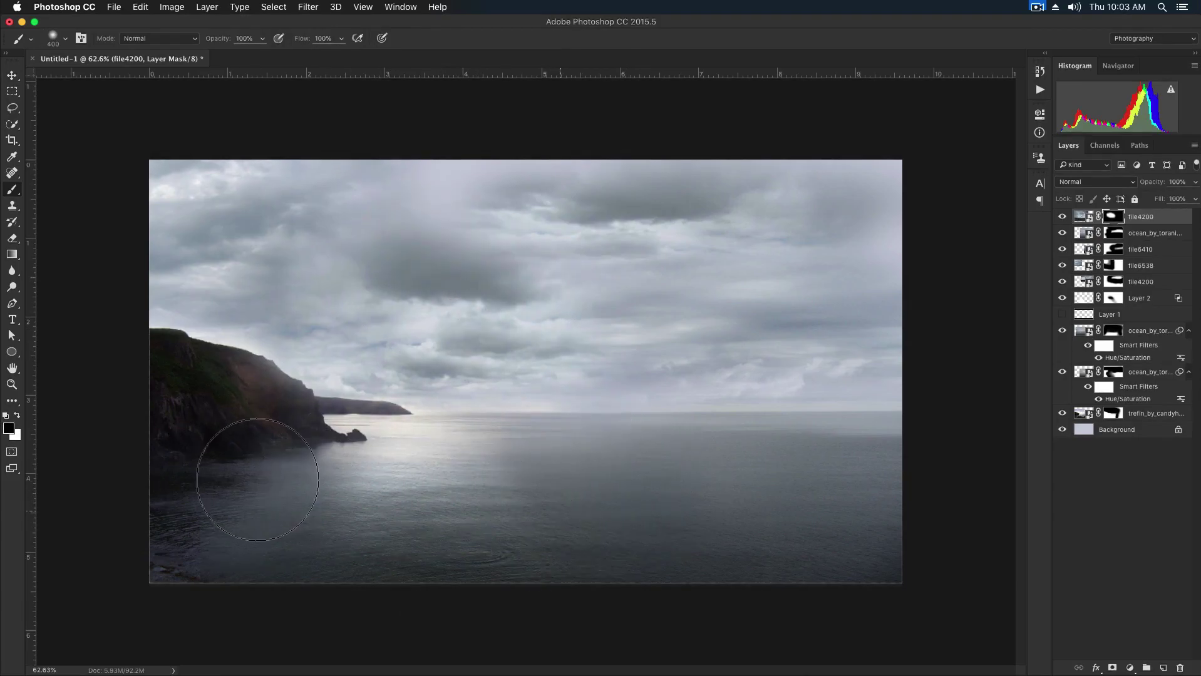
pyautogui.moveTo(290, 445); pyautogui.dragTo(255, 448)
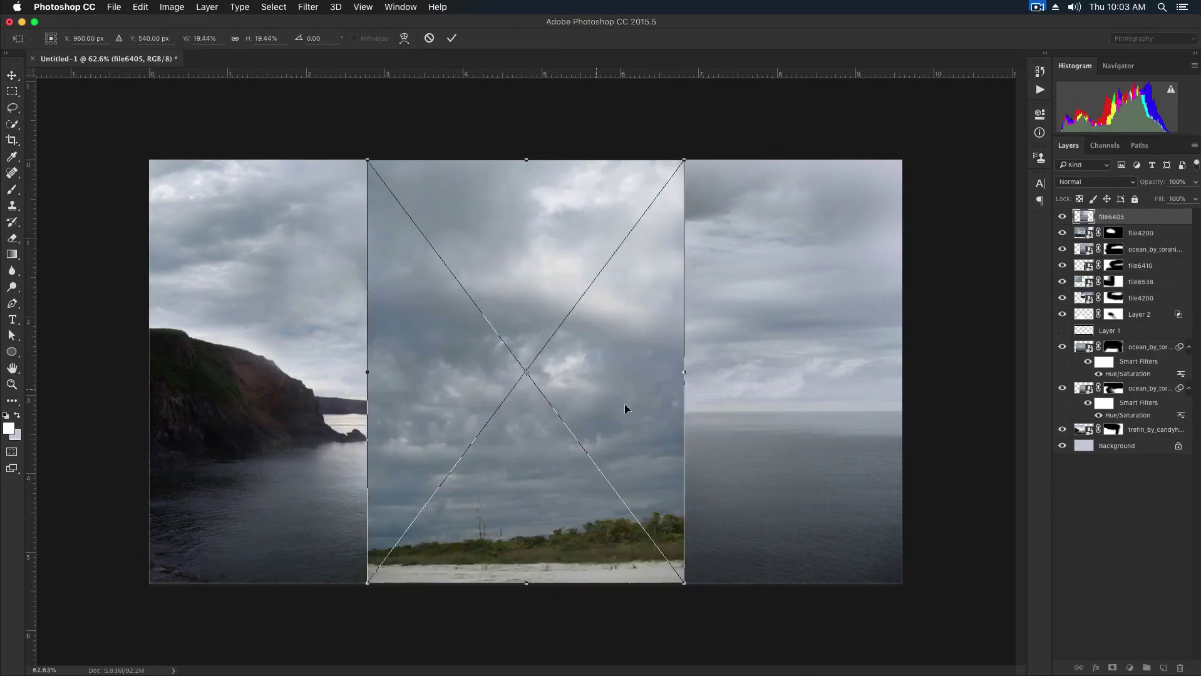
# Move the placed file6405 cloud photo to the right side, reduce its height and commit it over the right horizon.
pyautogui.moveTo(611, 401); pyautogui.dragTo(860, 418)
pyautogui.moveTo(776, 590); pyautogui.dragTo(776, 419)
pyautogui.moveTo(868, 306)
pyautogui.mouseDown()
pyautogui.moveTo(817, 335)
pyautogui.moveTo(860, 322)
pyautogui.mouseUp()
pyautogui.press('Return')
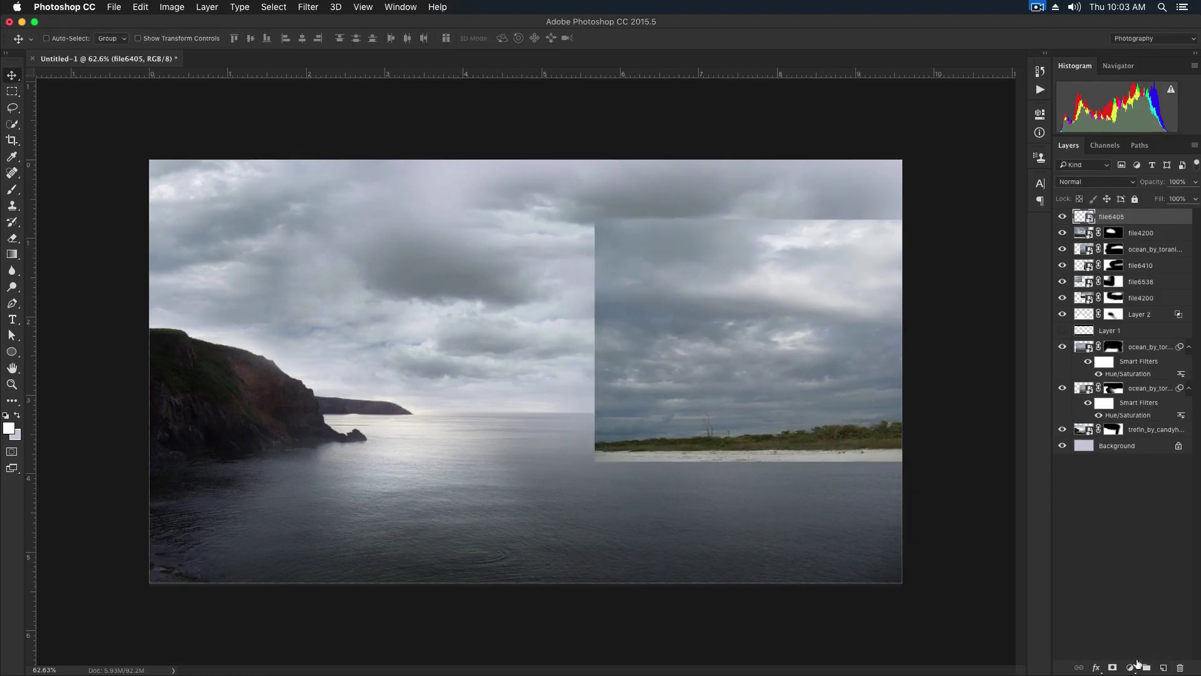
# Add a layer mask to file6405 and paint black over its beach and edges to blend the clouds above the right horizon.
pyautogui.click(1113, 669)
pyautogui.press('b')
pyautogui.moveTo(960, 477)
pyautogui.mouseDown()
pyautogui.moveTo(529, 451)
pyautogui.moveTo(590, 462)
pyautogui.moveTo(566, 173)
pyautogui.moveTo(595, 313)
pyautogui.moveTo(636, 188)
pyautogui.moveTo(904, 201)
pyautogui.moveTo(878, 216)
pyautogui.mouseUp()
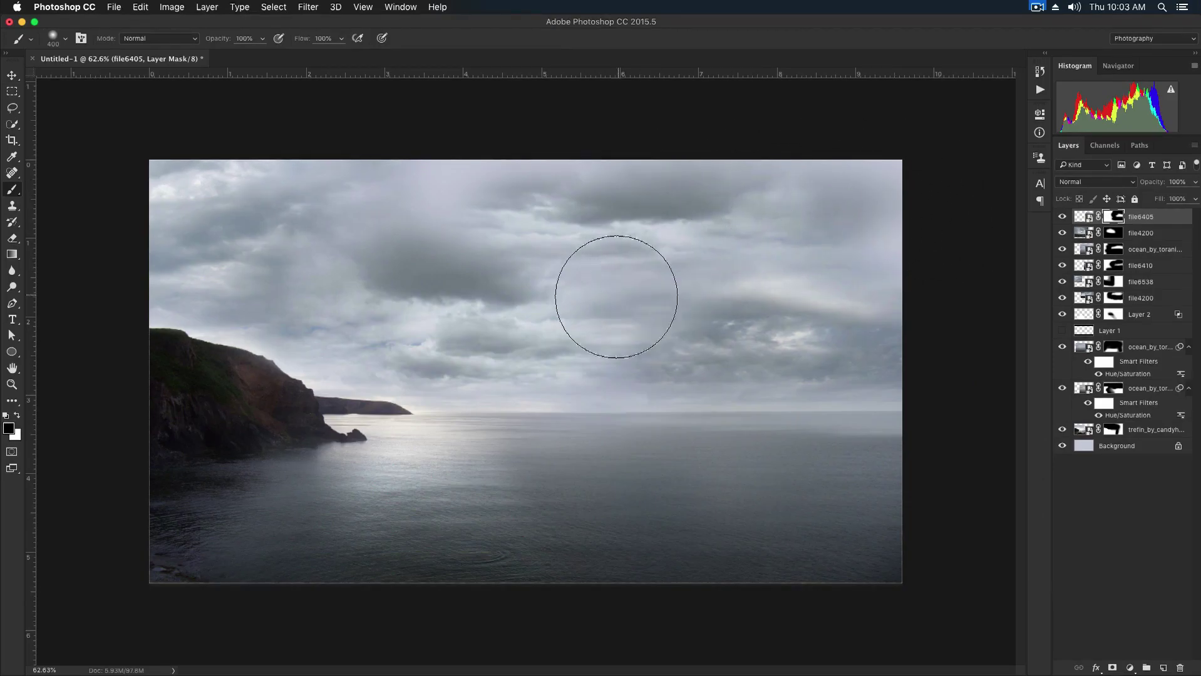
# Copy a large oval lasso selection of clouds from file6538.jpg and paste it into the seascape composite.
pyautogui.press('v')
pyautogui.press('l')
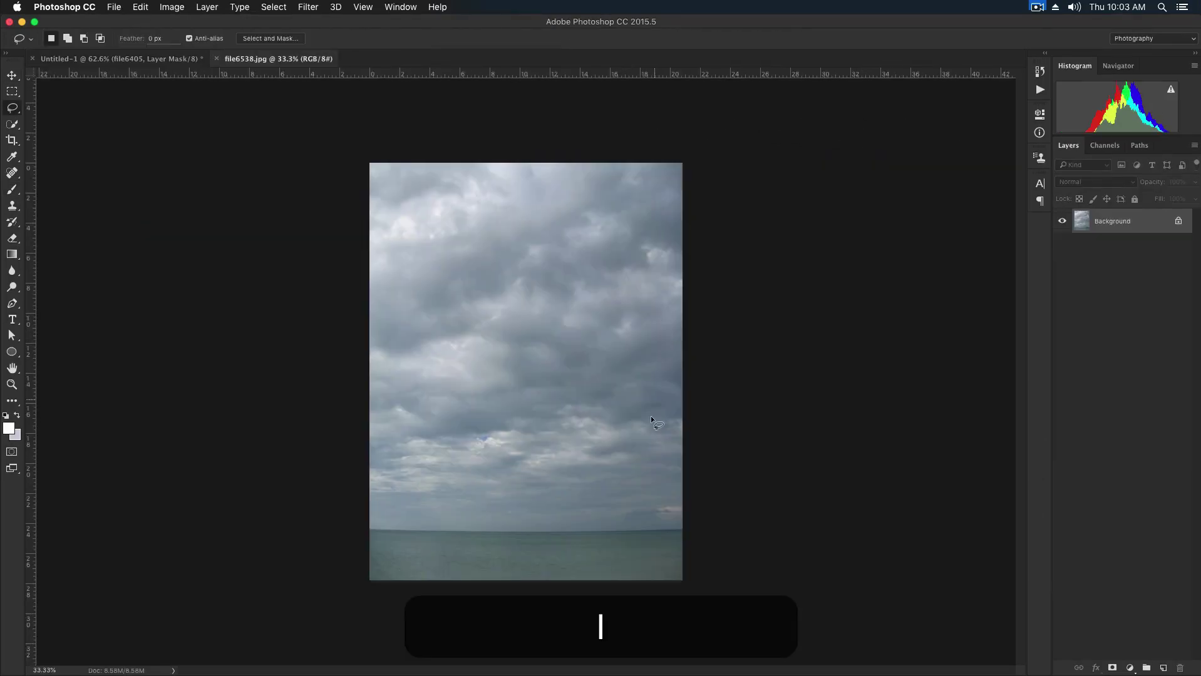
pyautogui.moveTo(650, 410)
pyautogui.mouseDown()
pyautogui.moveTo(474, 261)
pyautogui.moveTo(443, 498)
pyautogui.moveTo(649, 407)
pyautogui.mouseUp()
pyautogui.press('super+c')
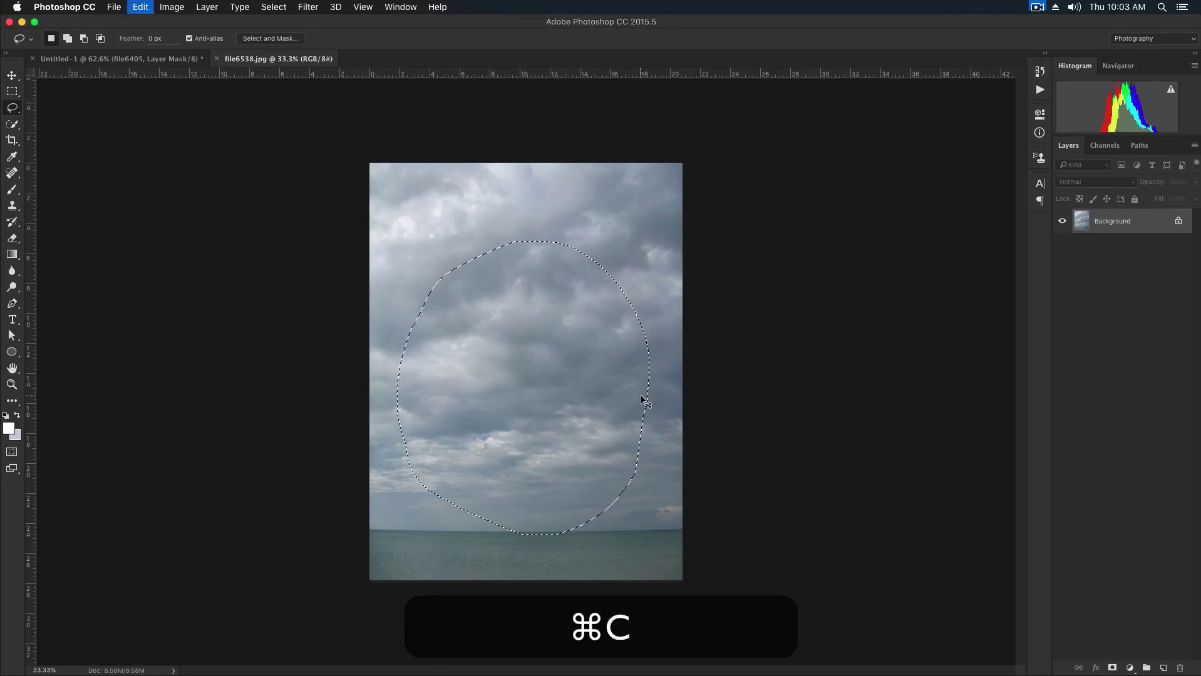
pyautogui.press('super+v')
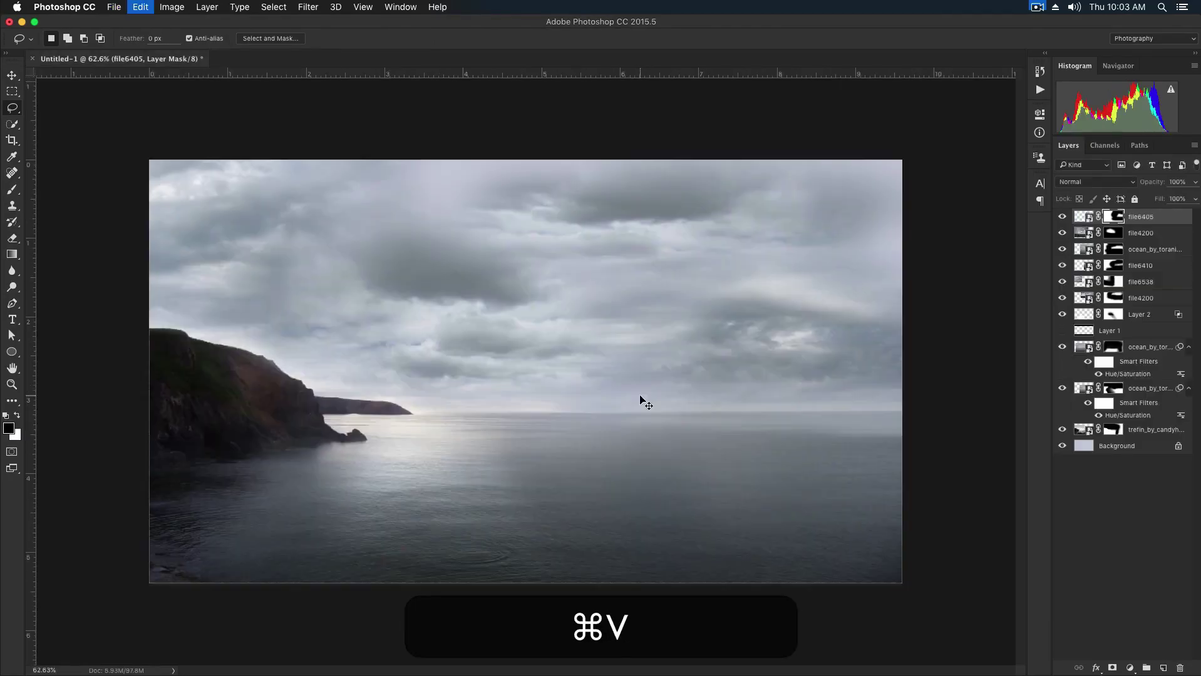
# Scale down the pasted cloud patch with Free Transform and position it in the sky right of centre.
pyautogui.press('super+t')
pyautogui.press('alt+shift+super+t')
pyautogui.moveTo(761, 153); pyautogui.dragTo(642, 348)
pyautogui.press('Return')
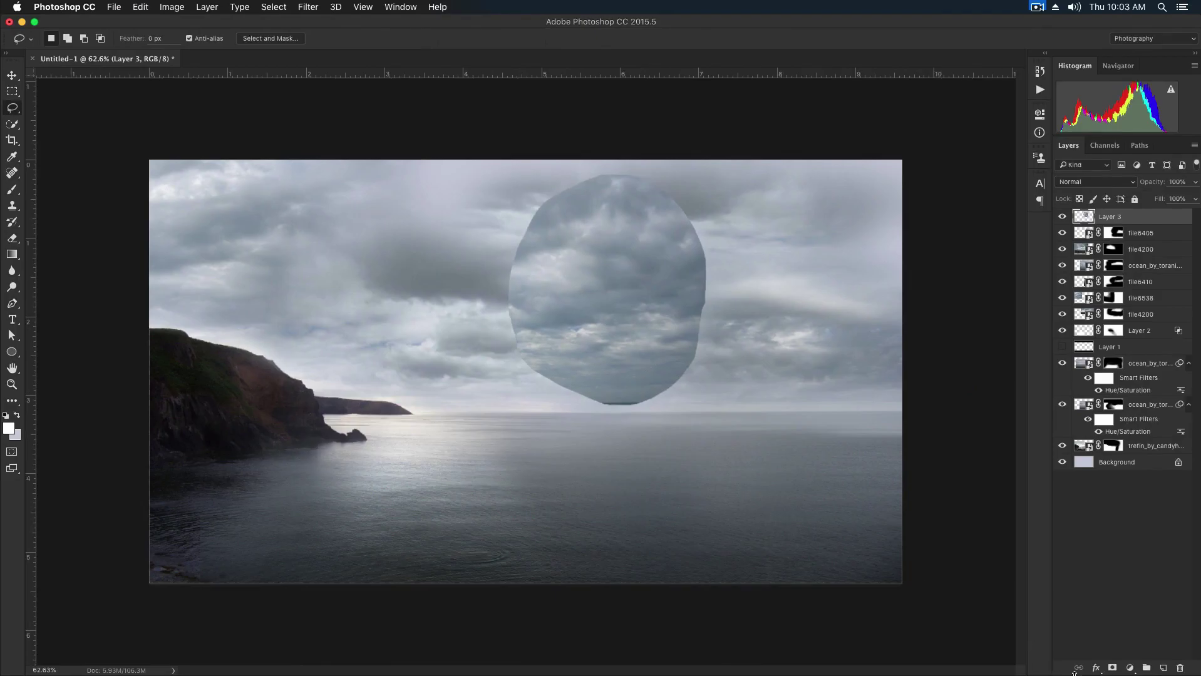
# Add a layer mask to the pasted cloud patch and paint black around its edges to blend it into the sky.
pyautogui.click(1113, 668)
pyautogui.press('b')
pyautogui.moveTo(724, 455)
pyautogui.mouseDown()
pyautogui.moveTo(767, 358)
pyautogui.moveTo(627, 457)
pyautogui.moveTo(650, 417)
pyautogui.moveTo(583, 418)
pyautogui.moveTo(458, 372)
pyautogui.moveTo(461, 324)
pyautogui.moveTo(526, 221)
pyautogui.moveTo(636, 159)
pyautogui.moveTo(735, 210)
pyautogui.moveTo(720, 239)
pyautogui.moveTo(766, 320)
pyautogui.moveTo(701, 218)
pyautogui.moveTo(627, 214)
pyautogui.moveTo(543, 243)
pyautogui.moveTo(644, 228)
pyautogui.moveTo(670, 211)
pyautogui.moveTo(796, 201)
pyautogui.mouseUp()
pyautogui.press('v')
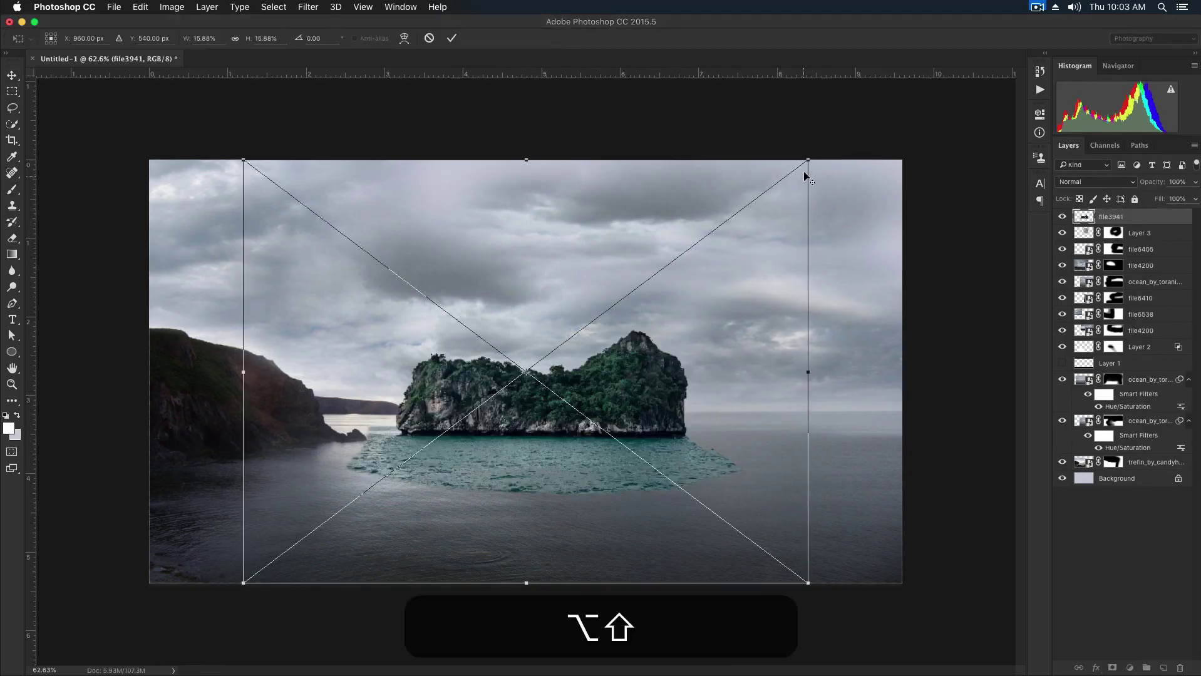
# Shrink the placed file3941 island proportionally and position it on the horizon right of centre.
pyautogui.moveTo(805, 161); pyautogui.dragTo(635, 286)
pyautogui.moveTo(606, 422); pyautogui.dragTo(710, 446)
pyautogui.press('Return')
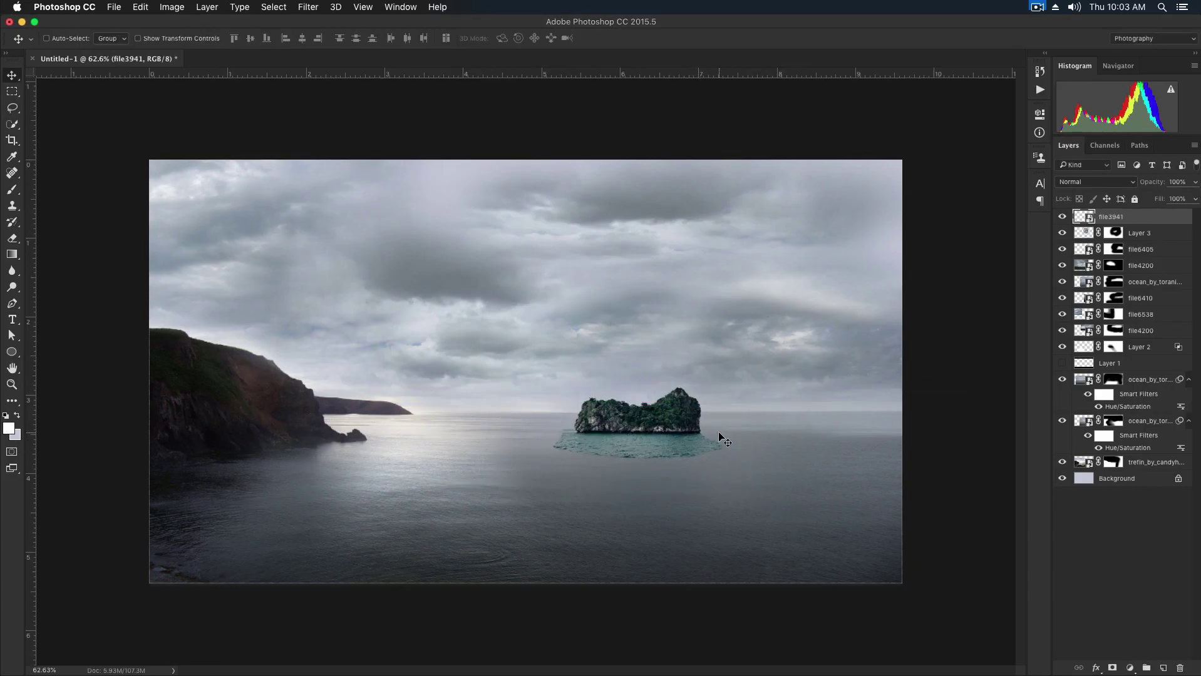
# Add a layer mask to the island layer and paint out the teal water below it with a reduced black brush.
pyautogui.scroll(5, 745, 454)
pyautogui.click(1112, 669)
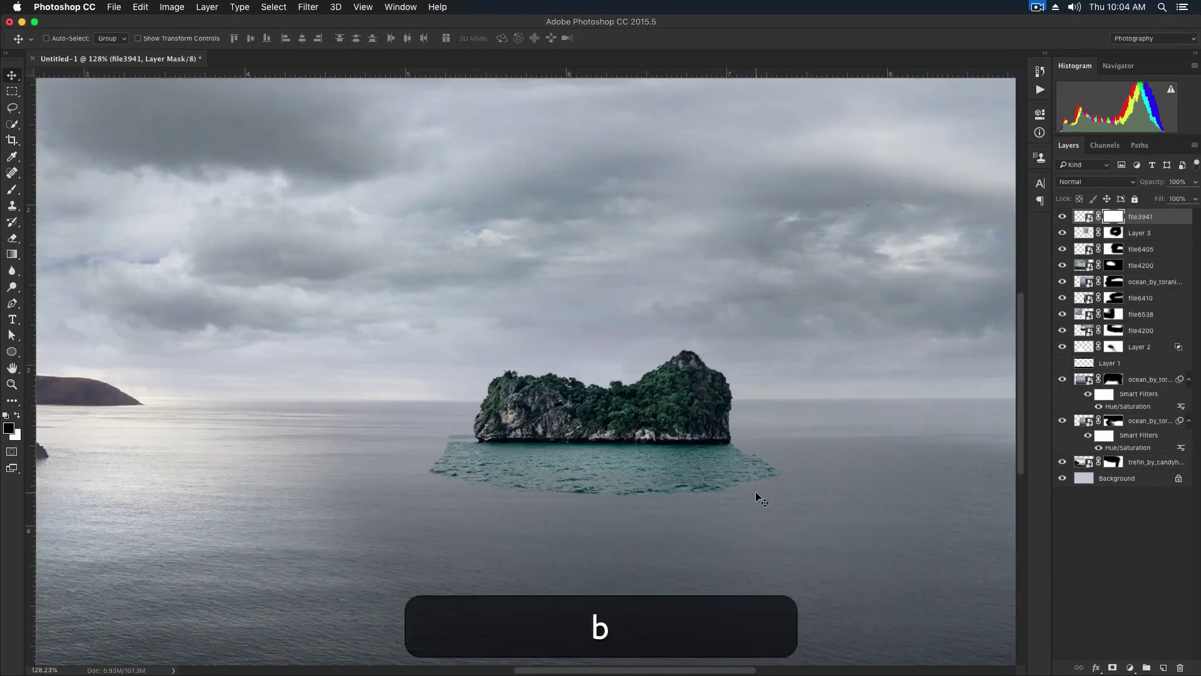
pyautogui.press('b')
pyautogui.press('[')
pyautogui.scroll(1, 747, 479)
pyautogui.scroll(3, 748, 479)
pyautogui.press('[')
pyautogui.press('[')
pyautogui.press('[')
pyautogui.press('[')
pyautogui.moveTo(737, 469)
pyautogui.mouseDown()
pyautogui.moveTo(842, 476)
pyautogui.moveTo(701, 515)
pyautogui.moveTo(727, 474)
pyautogui.moveTo(615, 499)
pyautogui.moveTo(354, 472)
pyautogui.moveTo(316, 442)
pyautogui.moveTo(436, 393)
pyautogui.moveTo(459, 428)
pyautogui.moveTo(429, 410)
pyautogui.moveTo(409, 420)
pyautogui.moveTo(275, 525)
pyautogui.moveTo(379, 463)
pyautogui.moveTo(461, 459)
pyautogui.moveTo(642, 495)
pyautogui.moveTo(606, 473)
pyautogui.moveTo(441, 462)
pyautogui.moveTo(691, 473)
pyautogui.moveTo(650, 473)
pyautogui.moveTo(616, 491)
pyautogui.moveTo(856, 528)
pyautogui.mouseUp()
# Clean up the remaining teal water along the island's waterline on its mask using a finer black brush.
pyautogui.press('[')
pyautogui.scroll(6, 317, 443)
pyautogui.press('[')
pyautogui.press('[')
pyautogui.press('[')
pyautogui.press('[')
pyautogui.press(']')
pyautogui.press('space')
pyautogui.moveTo(684, 463)
pyautogui.mouseDown()
pyautogui.moveTo(383, 461)
pyautogui.moveTo(577, 490)
pyautogui.moveTo(745, 483)
pyautogui.moveTo(509, 491)
pyautogui.moveTo(747, 495)
pyautogui.moveTo(804, 482)
pyautogui.mouseUp()
pyautogui.press('space')
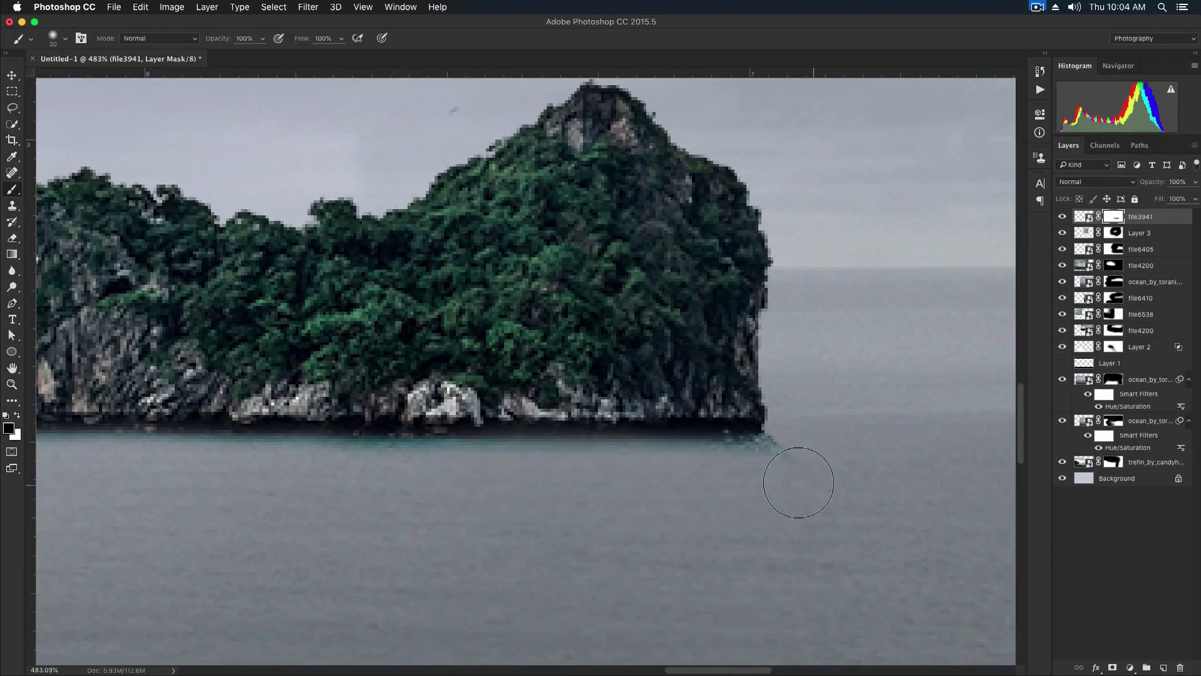
pyautogui.press('super+0')
pyautogui.press('v')
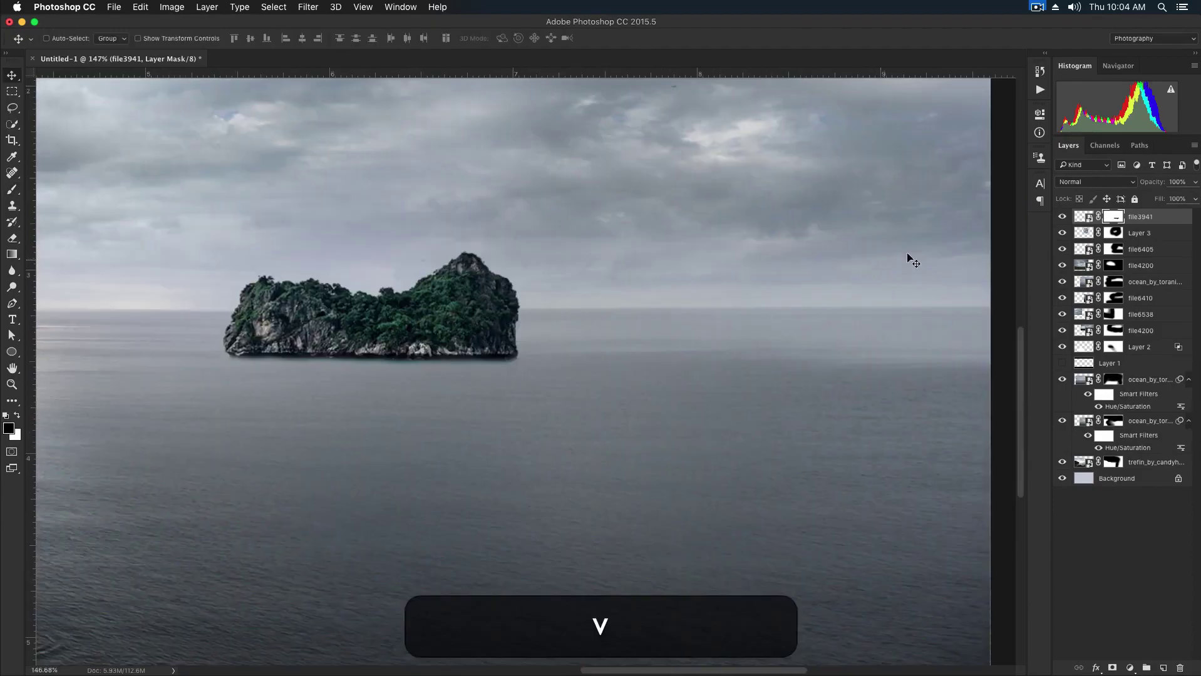
# Tone down the island's green colours with a Hue/Saturation smart filter on the file3941 layer.
pyautogui.press('super+2')
pyautogui.press('super+u')
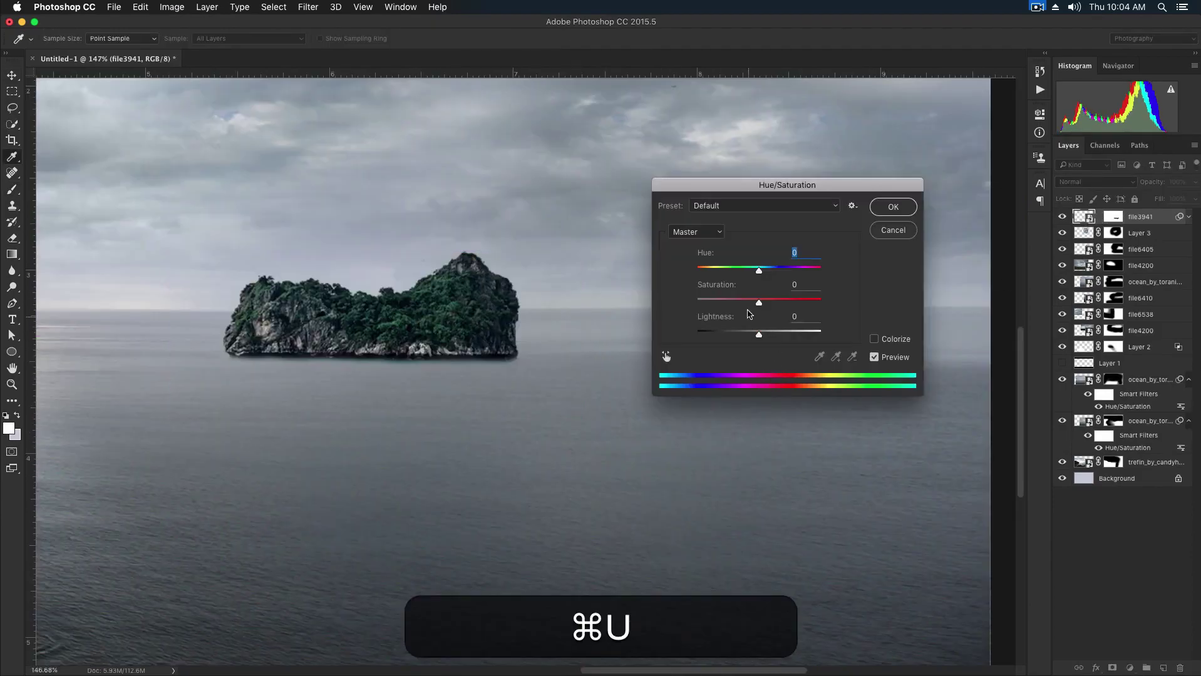
pyautogui.press('Return')
# Duplicate the file3941 island layer, rasterize the copy and apply its layer mask.
pyautogui.scroll(2, 294, 326)
pyautogui.press('v')
pyautogui.moveTo(1153, 239); pyautogui.dragTo(1163, 668)
pyautogui.rightClick(1180, 218)
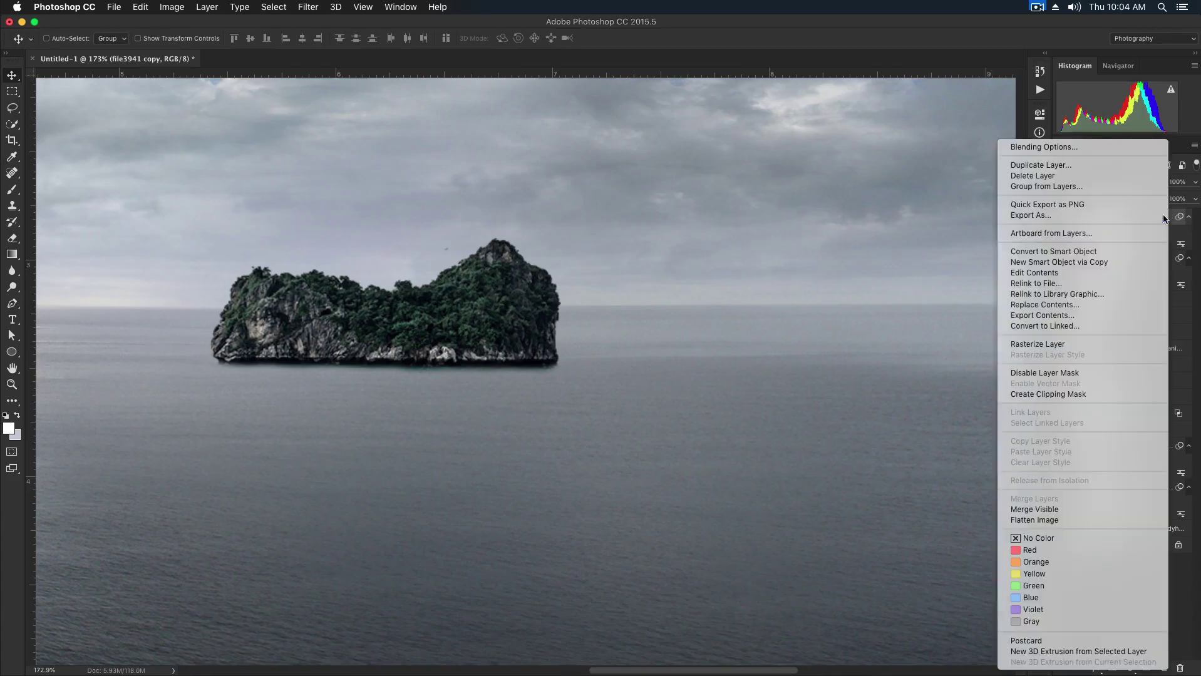
pyautogui.click(1057, 342)
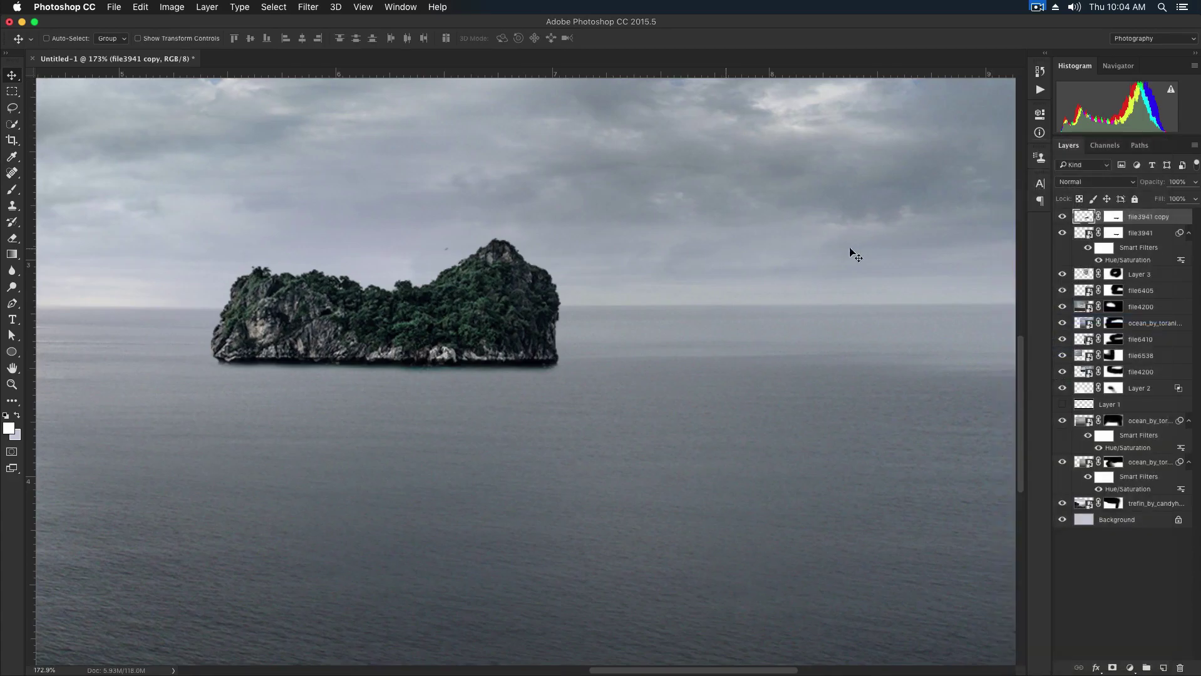
pyautogui.rightClick(1111, 216)
pyautogui.click(1065, 251)
# Fill the island copy with black, flip it vertically and align it under the island's waterline.
pyautogui.press('d')
pyautogui.hotkey('alt', 'shift', 'BackSpace')
pyautogui.press('super+t')
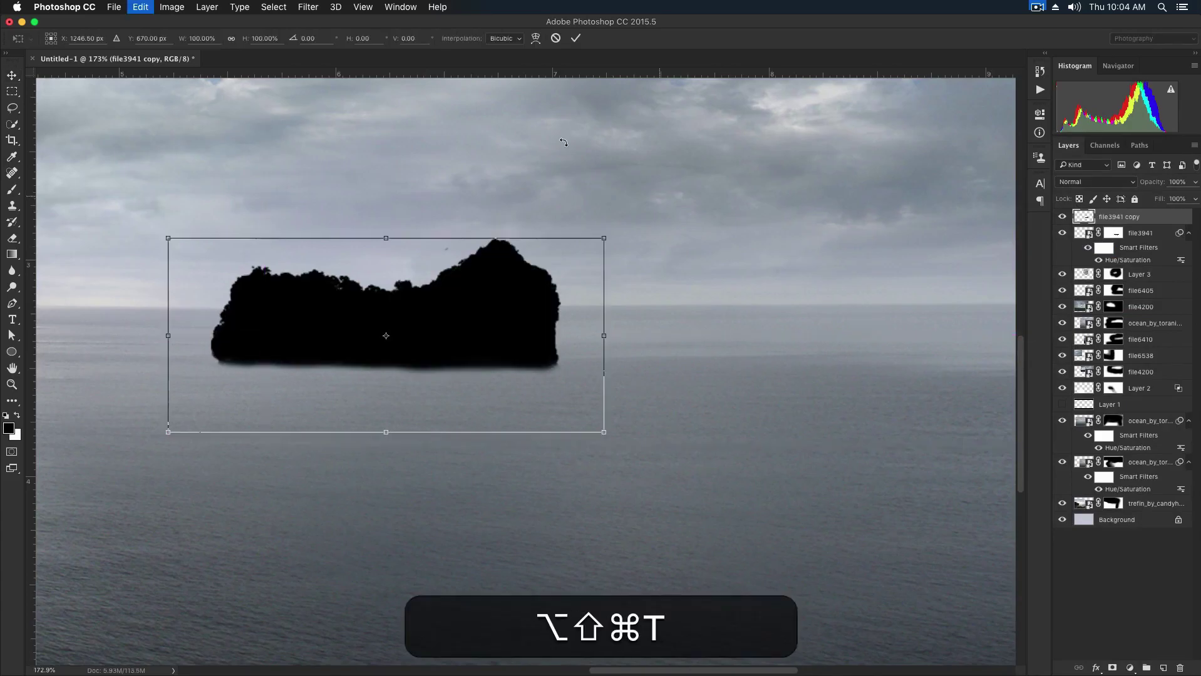
pyautogui.moveTo(385, 237); pyautogui.dragTo(386, 617)
pyautogui.moveTo(477, 556); pyautogui.dragTo(482, 412)
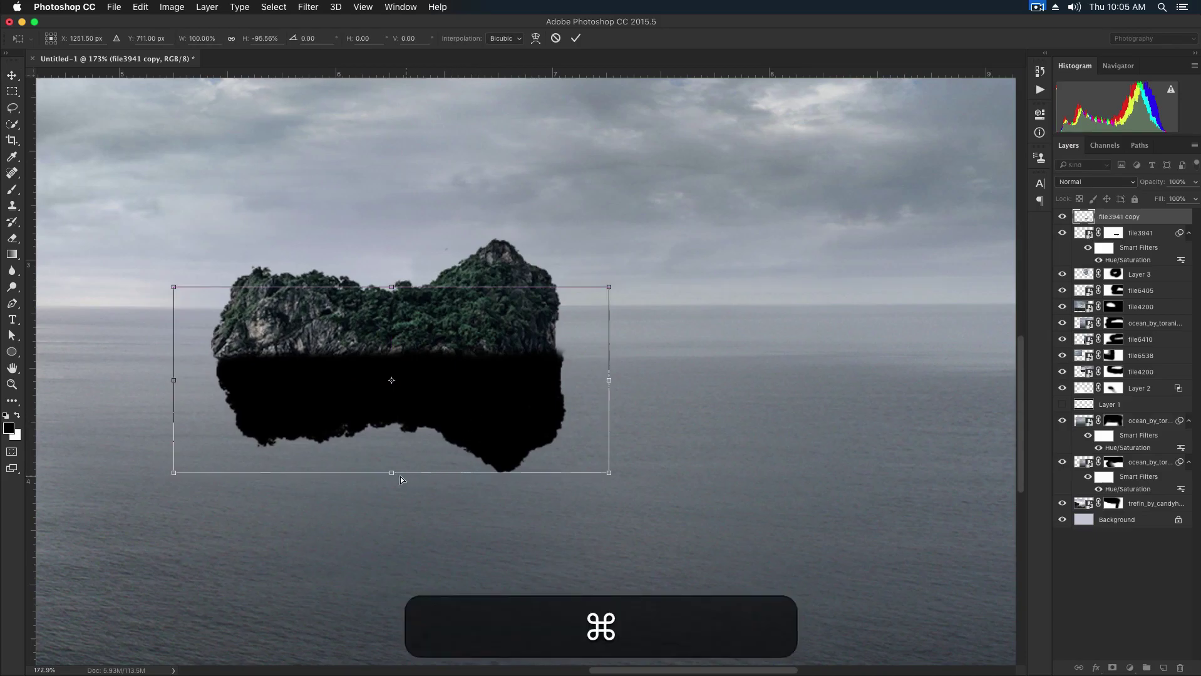
# Skew the flipped black silhouette far to the right as a cast shadow and place its layer below the island layer.
pyautogui.moveTo(393, 474); pyautogui.dragTo(676, 477)
pyautogui.moveTo(671, 400); pyautogui.dragTo(557, 402)
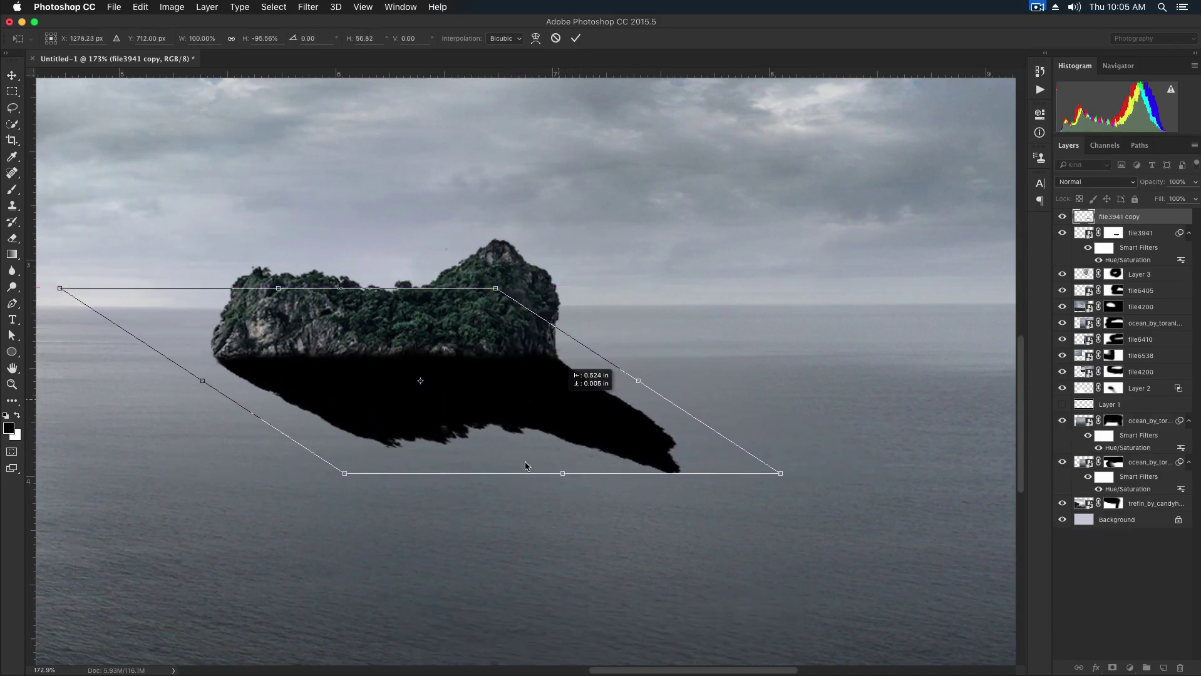
pyautogui.moveTo(568, 474); pyautogui.dragTo(746, 481)
pyautogui.moveTo(704, 423); pyautogui.dragTo(649, 429)
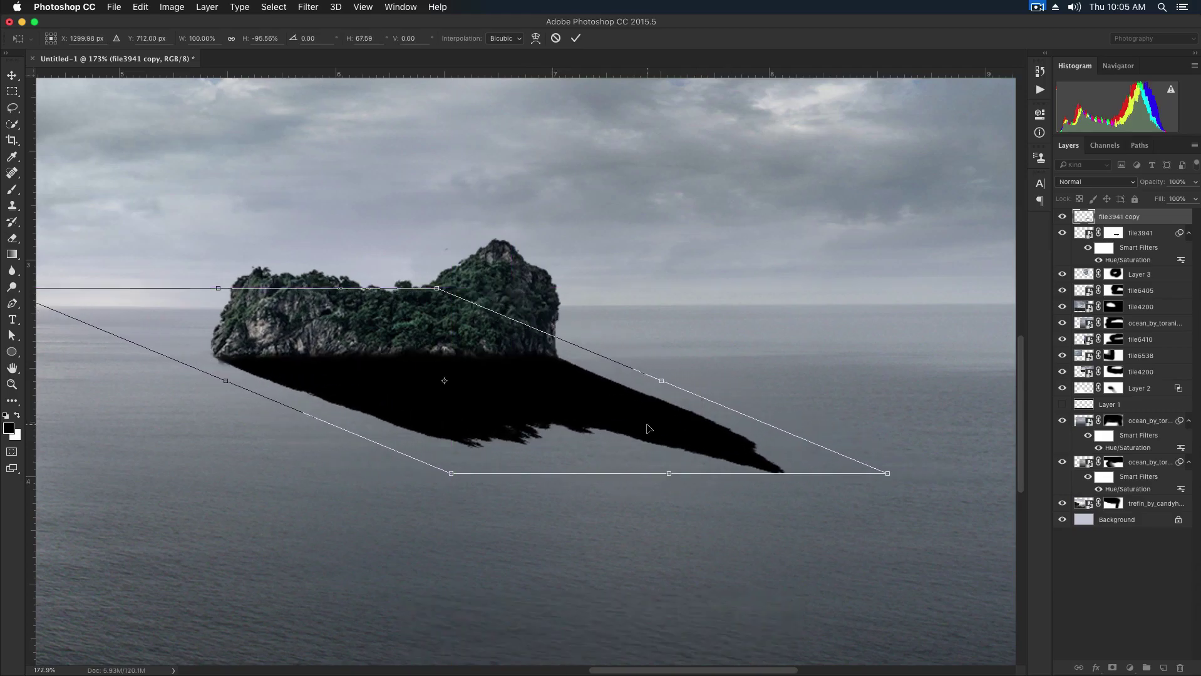
pyautogui.press('Return')
pyautogui.press('super+bracketleft')
# Clean up the dark fringe where the island meets its shadow on the file3941 mask with a smaller black brush.
pyautogui.scroll(3, 572, 363)
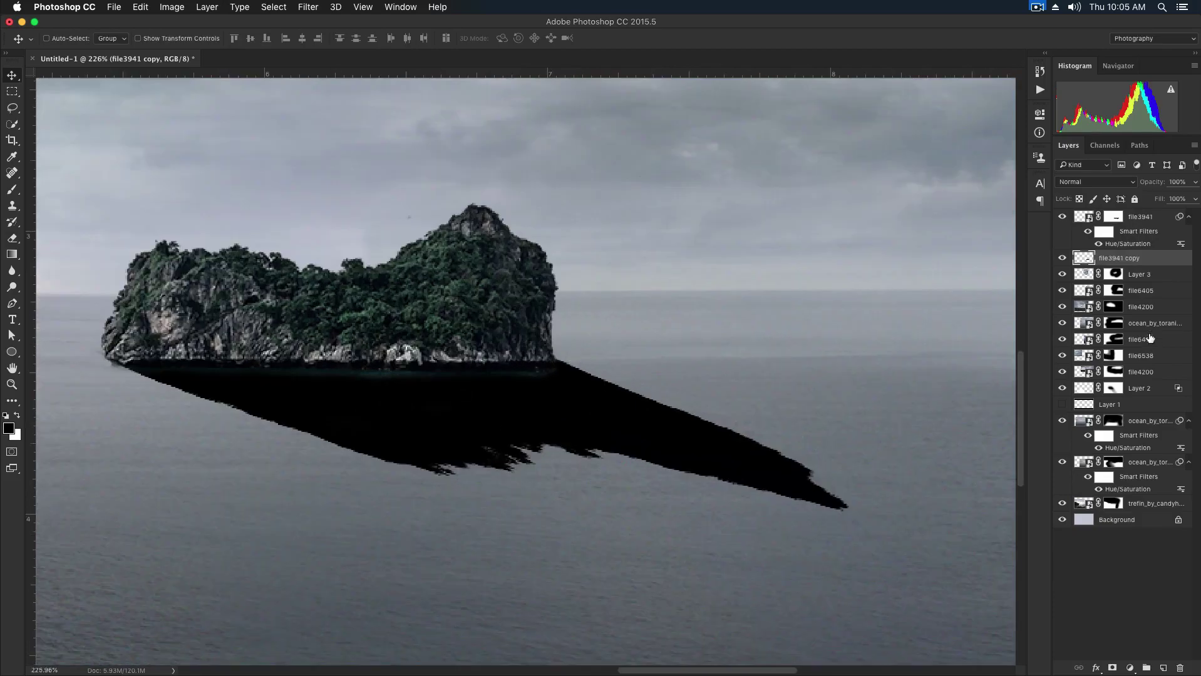
pyautogui.click(1118, 219)
pyautogui.scroll(2, 582, 408)
pyautogui.press('b')
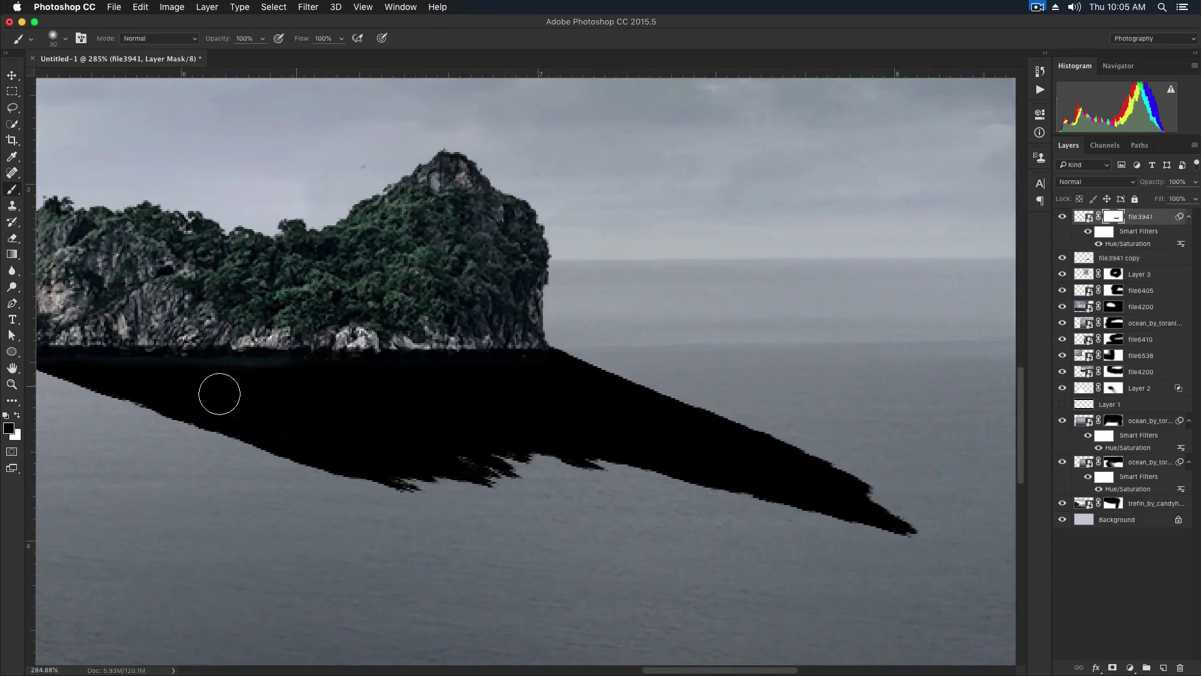
pyautogui.press('h')
pyautogui.moveTo(221, 384); pyautogui.dragTo(564, 432)
pyautogui.press('v')
pyautogui.press('b')
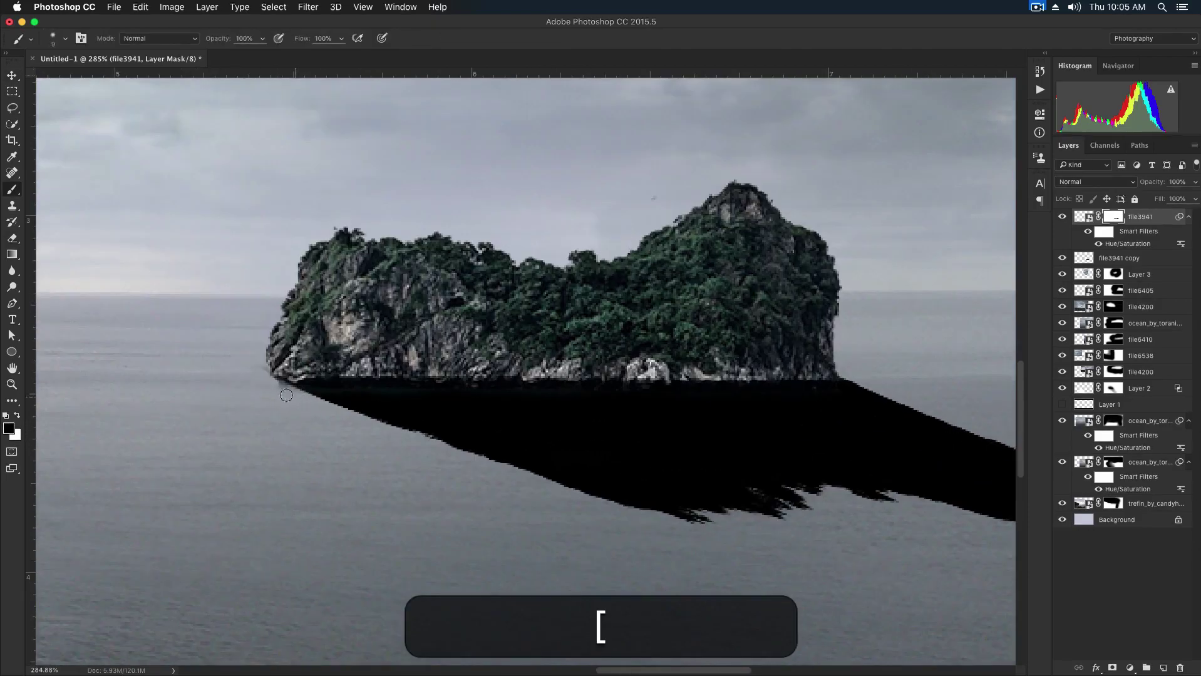
pyautogui.press('[')
pyautogui.scroll(-1, 451, 351)
# Soften the island's shadow layer with an 8 px Gaussian Blur and lower its opacity to 34%.
pyautogui.press('v')
pyautogui.rightClick(627, 437)
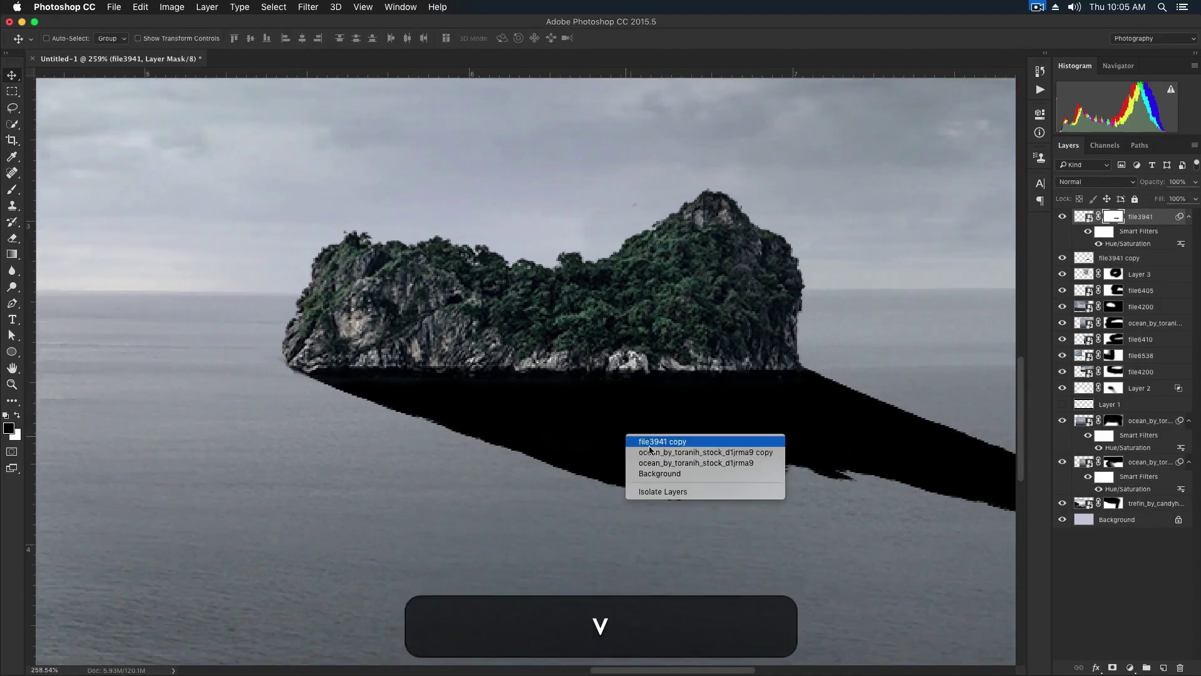
pyautogui.click(667, 452)
pyautogui.rightClick(653, 430)
pyautogui.click(684, 441)
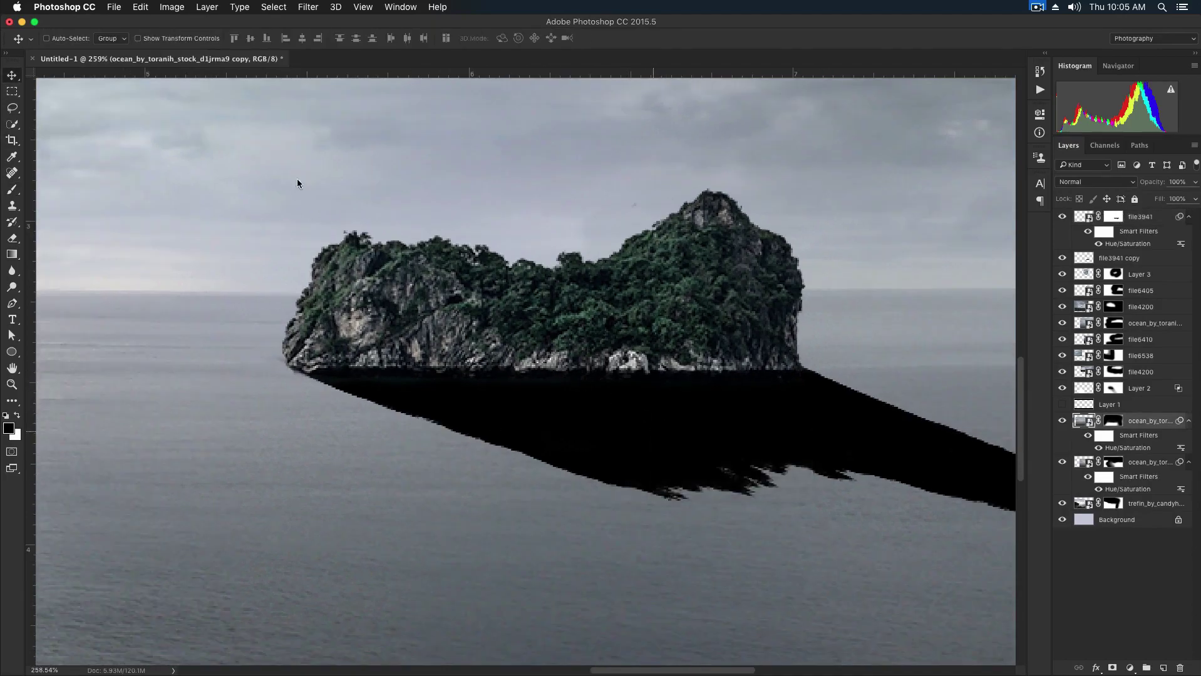
pyautogui.click(315, 8)
pyautogui.moveTo(335, 159)
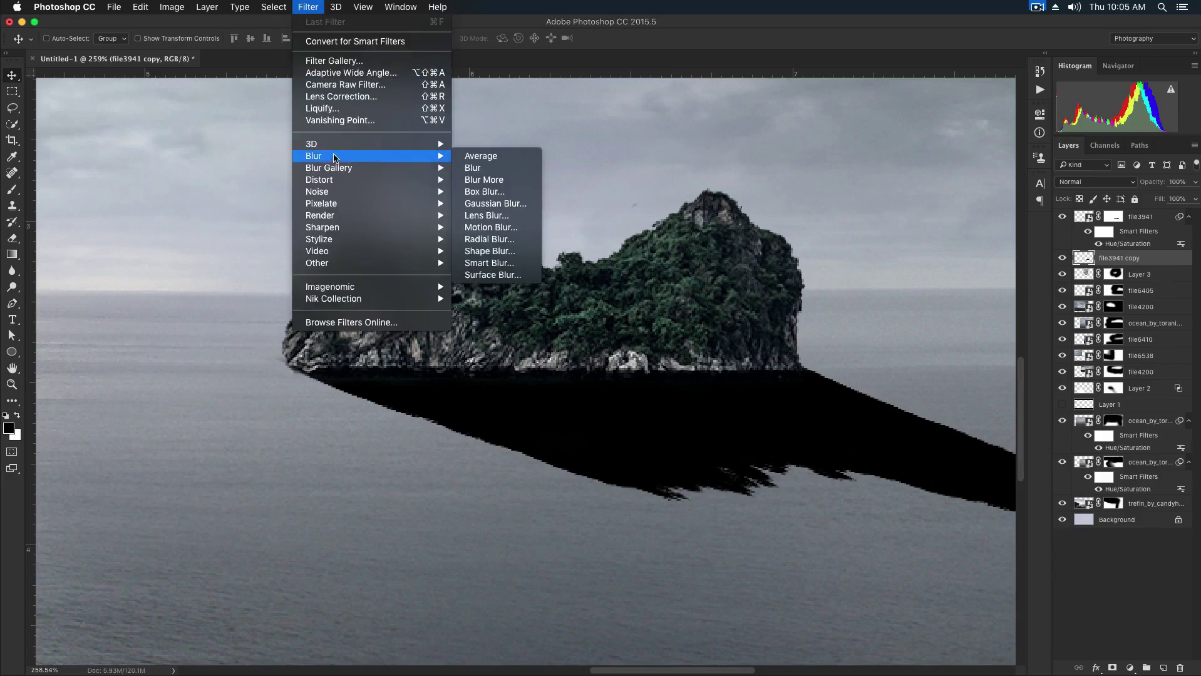
pyautogui.click(481, 204)
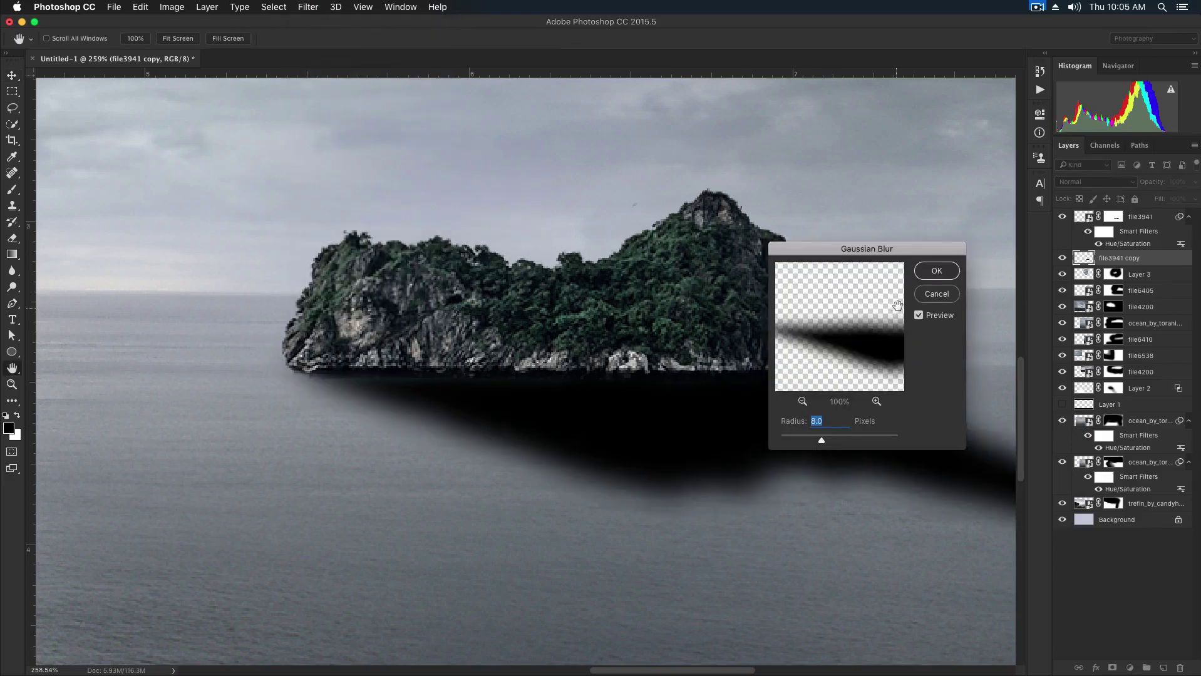
pyautogui.press('Return')
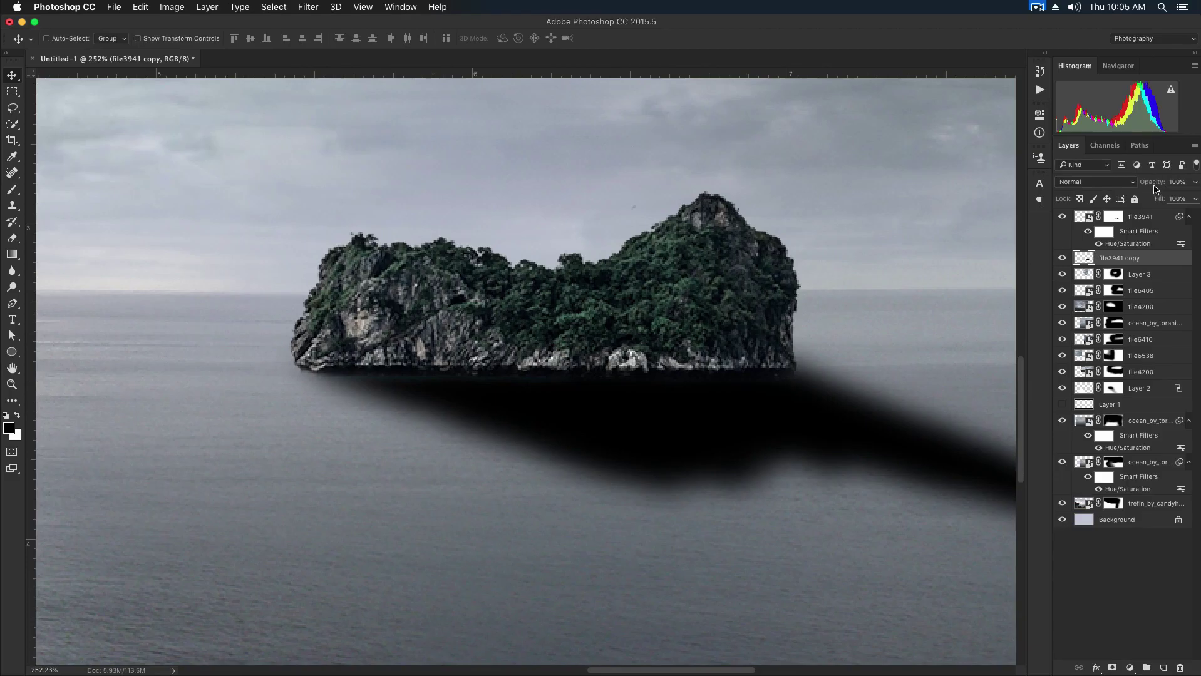
pyautogui.moveTo(1110, 182); pyautogui.dragTo(1109, 183)
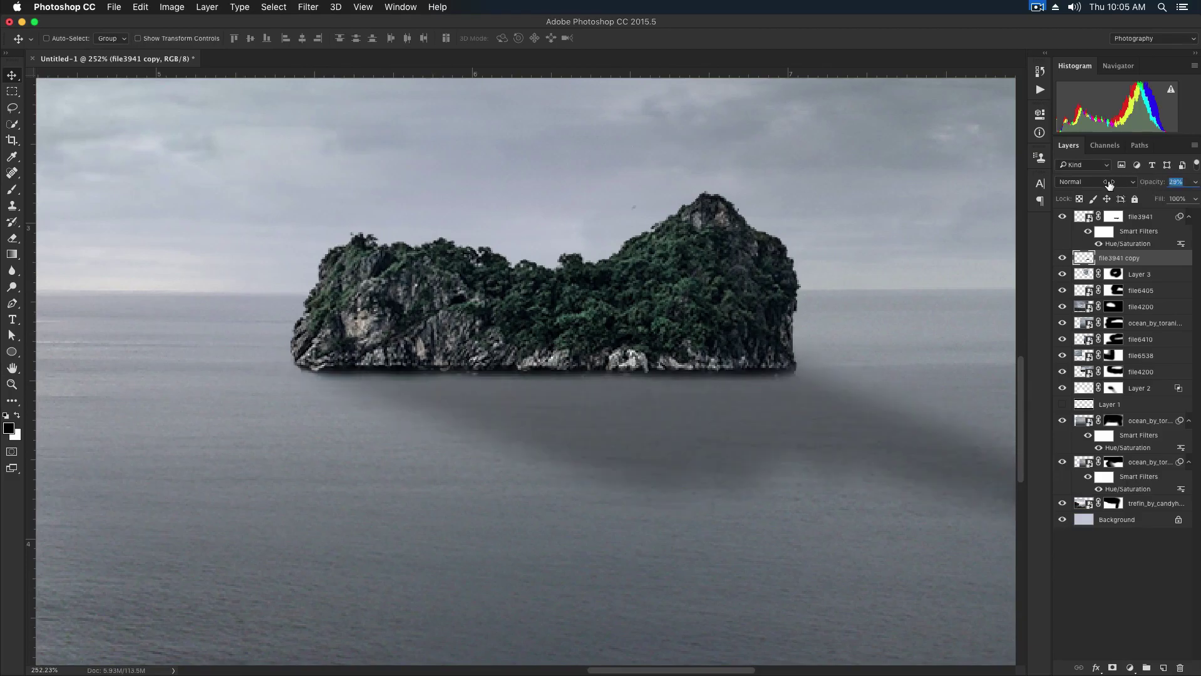
# Fade the far end and lower edge of the island's shadow using a large soft eraser at 20% opacity.
pyautogui.moveTo(813, 366); pyautogui.dragTo(625, 344)
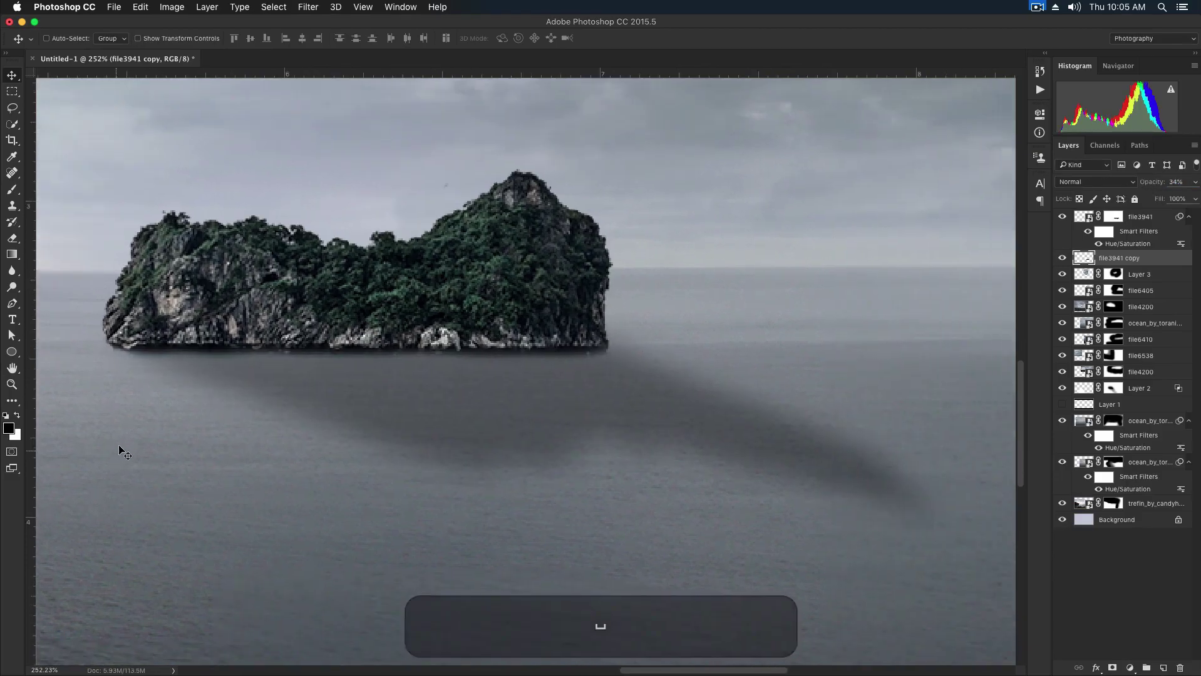
pyautogui.press('e')
pyautogui.press('[')
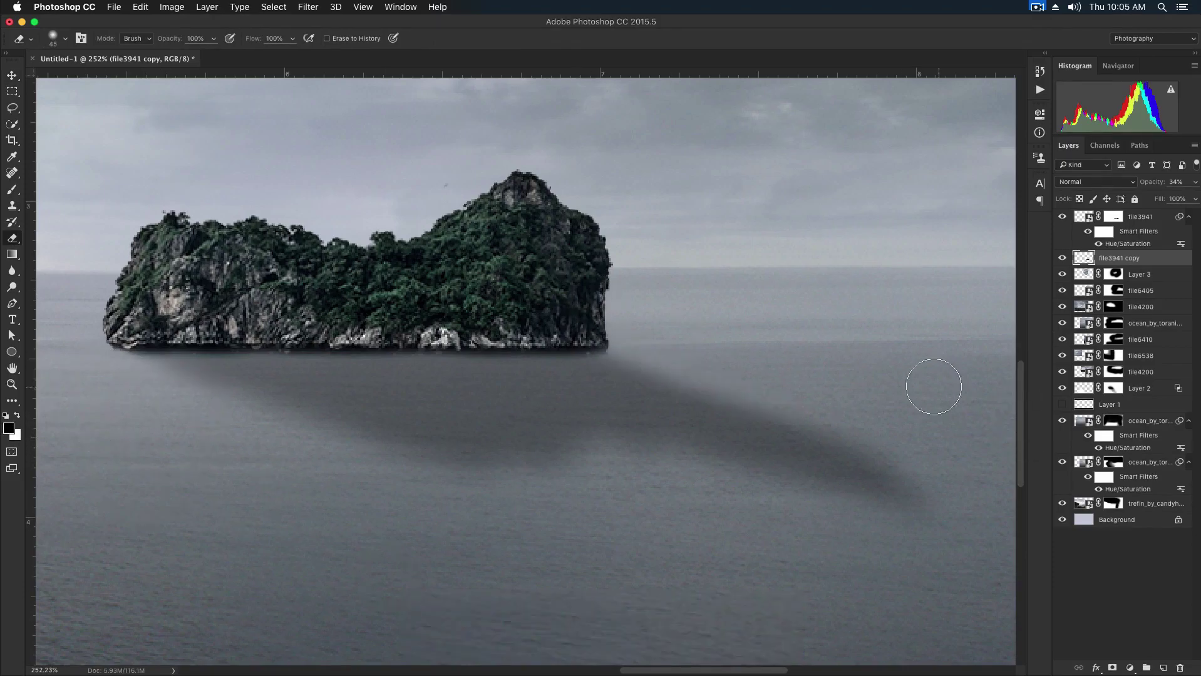
pyautogui.press('alt+super+z')
pyautogui.scroll(-3, 648, 327)
pyautogui.press('2')
pyautogui.press(']')
pyautogui.scroll(-2, 743, 408)
pyautogui.press(']')
pyautogui.press(']')
pyautogui.press(']')
pyautogui.press(']')
pyautogui.press(']')
pyautogui.press(']')
pyautogui.press(']')
pyautogui.press(']')
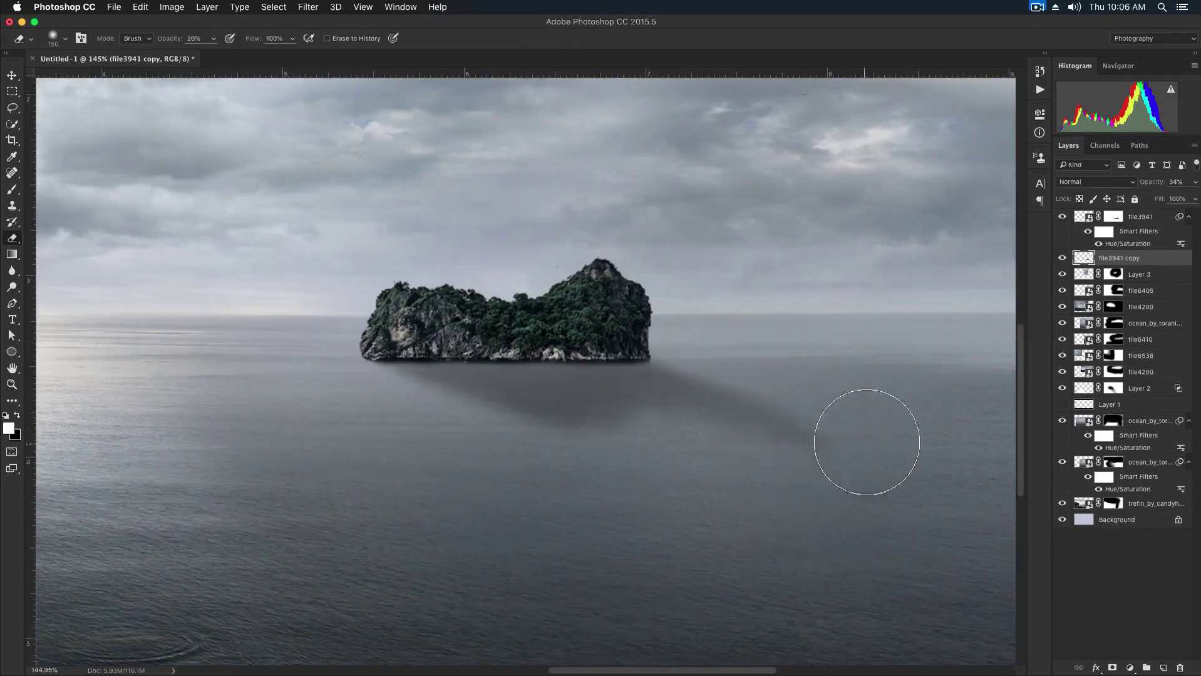
pyautogui.press('[')
pyautogui.press('[')
pyautogui.press(']')
pyautogui.press(']')
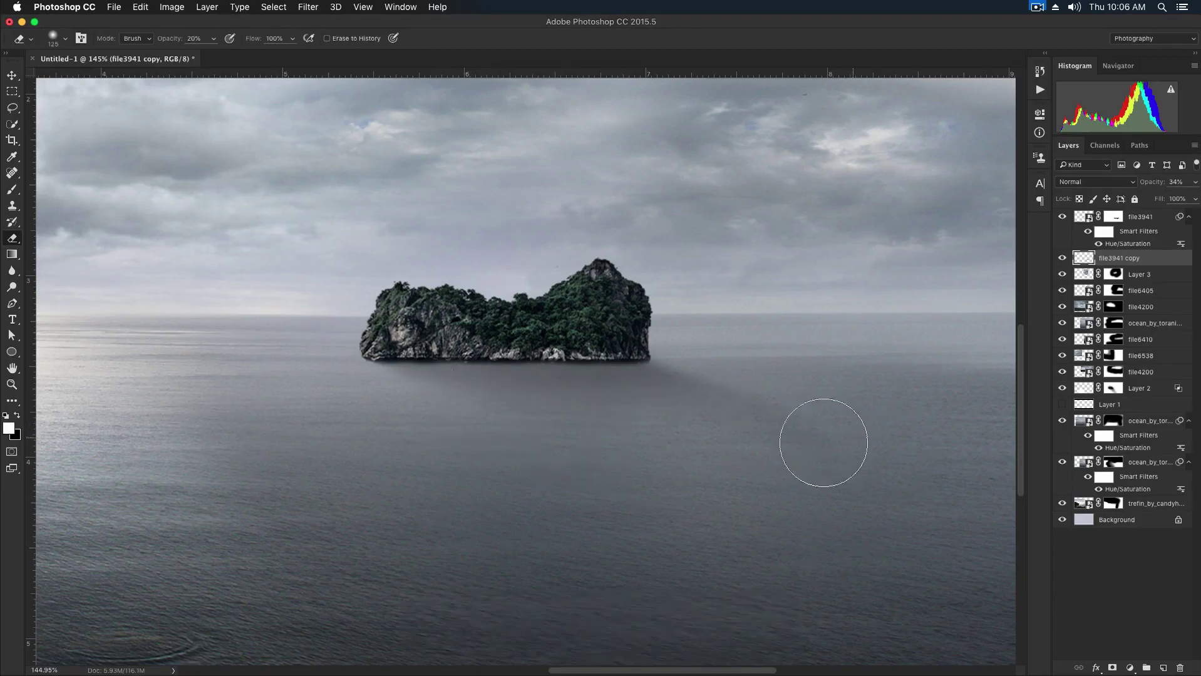
# Shift the upper file4200 cloud layer slightly to the left and down.
pyautogui.press('v')
pyautogui.scroll(-5, 476, 423)
pyautogui.rightClick(487, 322)
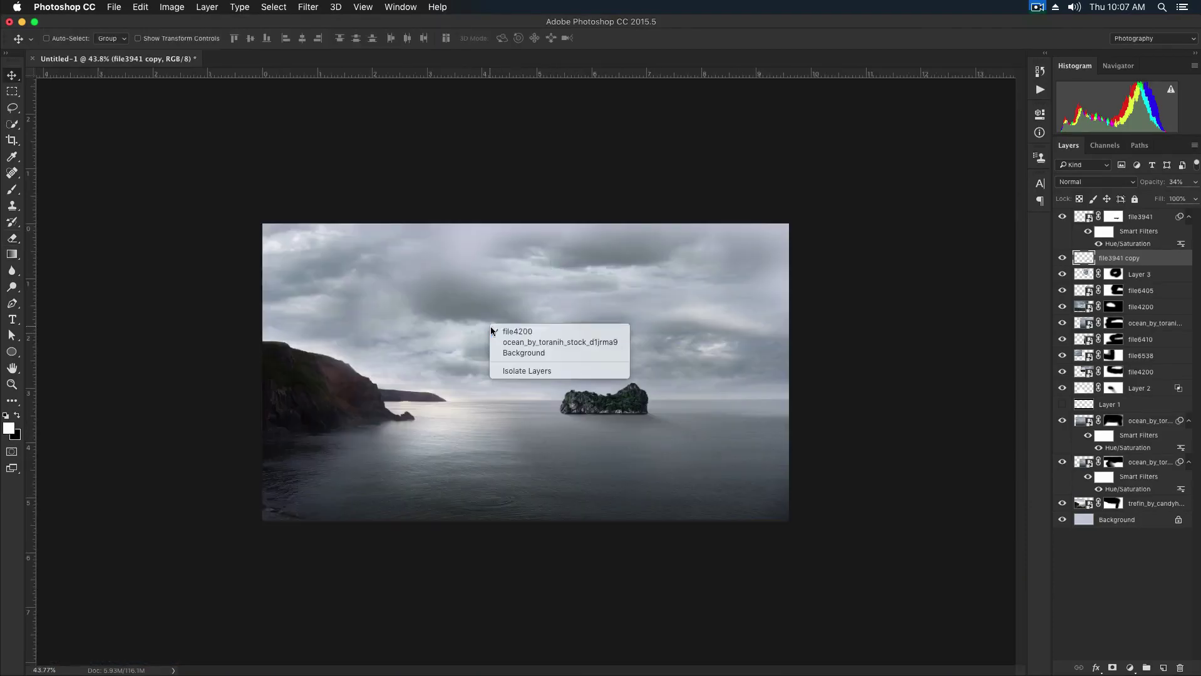
pyautogui.click(510, 325)
pyautogui.moveTo(489, 349); pyautogui.dragTo(469, 357)
pyautogui.scroll(1, 360, 305)
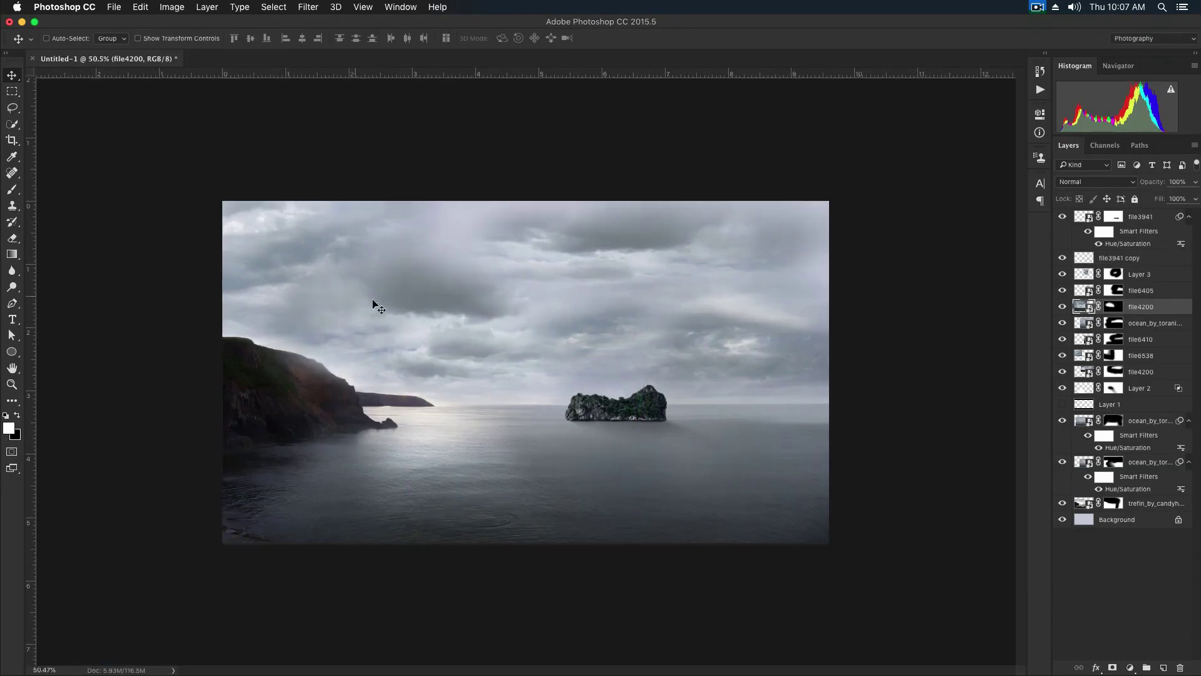
# Paint out the cloud haze covering the coastal cliff on the file4200 layer mask with an enlarged black brush.
pyautogui.press('b')
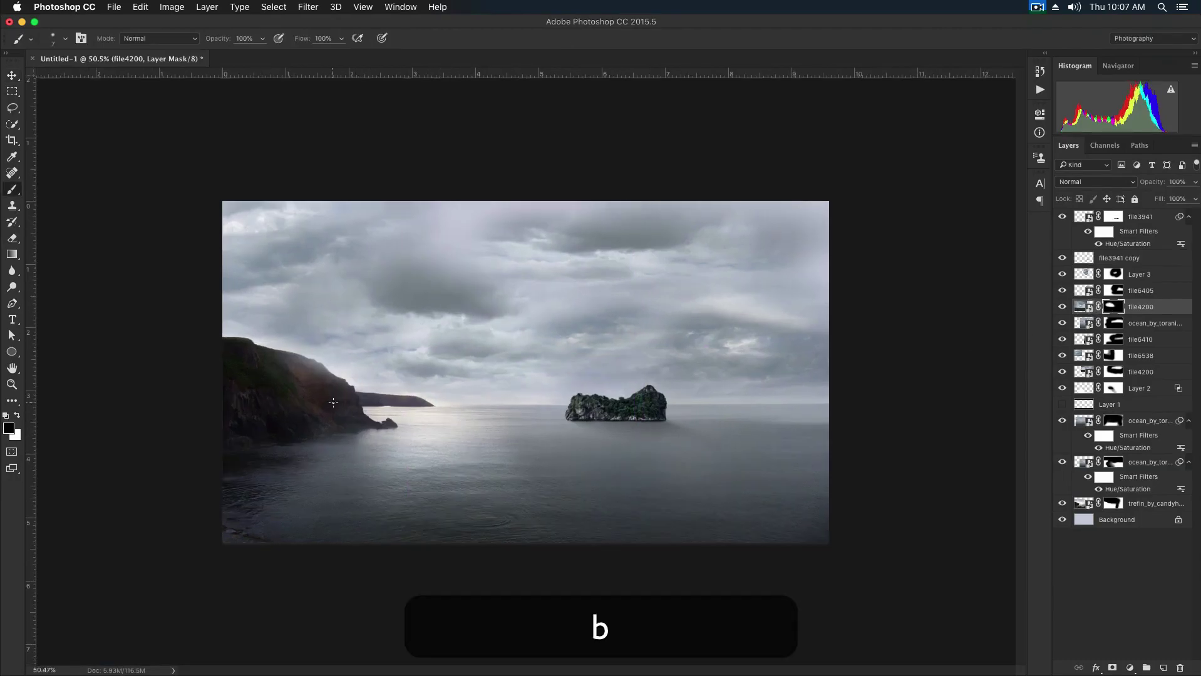
pyautogui.press('b')
pyautogui.press(']')
pyautogui.press(']')
pyautogui.press(']')
pyautogui.moveTo(293, 368); pyautogui.dragTo(288, 370)
pyautogui.press('super+equal')
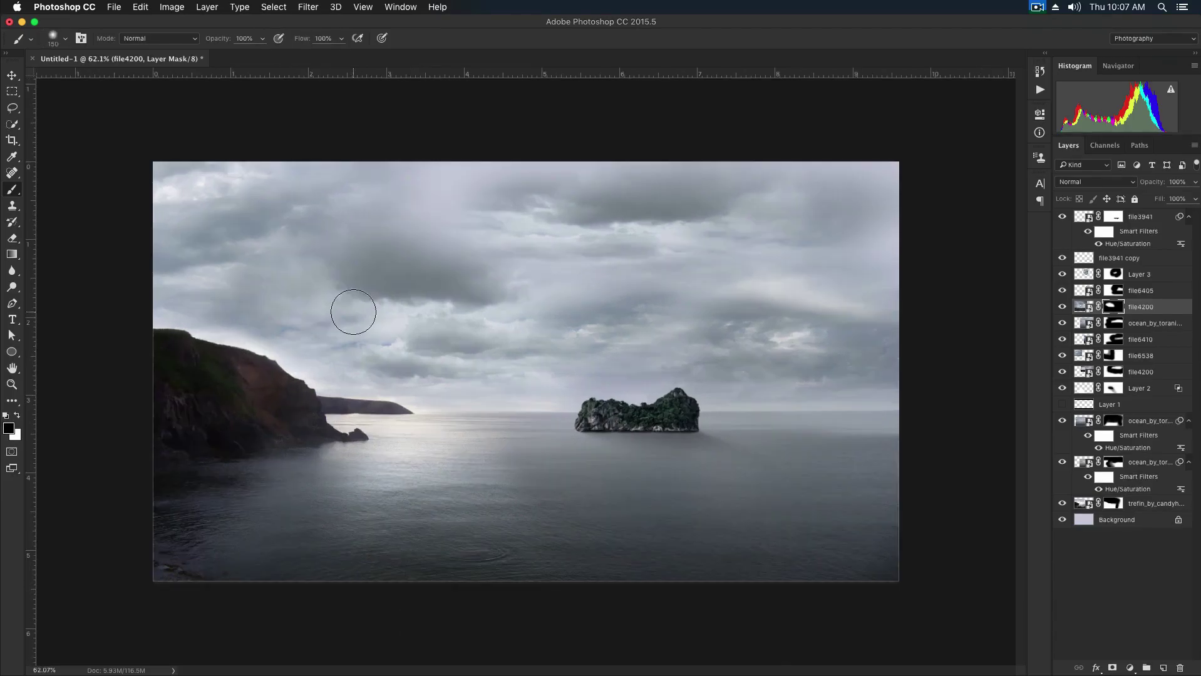
# Add a new layer above the island and dab scattered soft white spots beneath the dark cloud.
pyautogui.click(1167, 223)
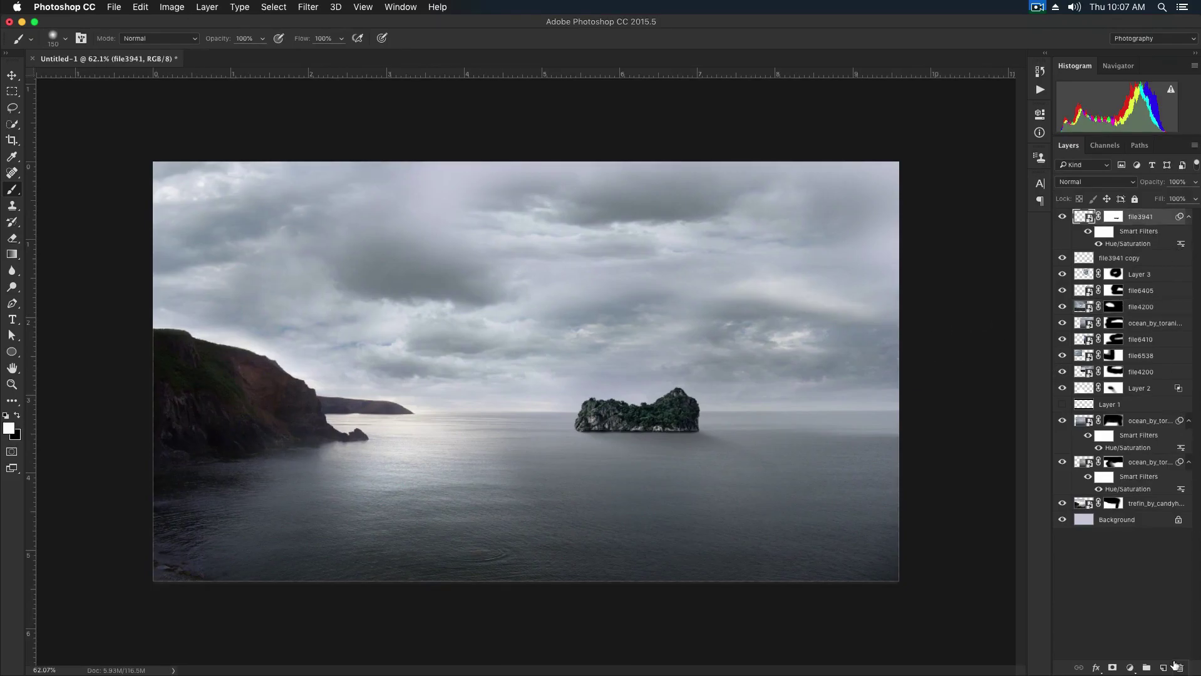
pyautogui.click(1163, 668)
pyautogui.press('x')
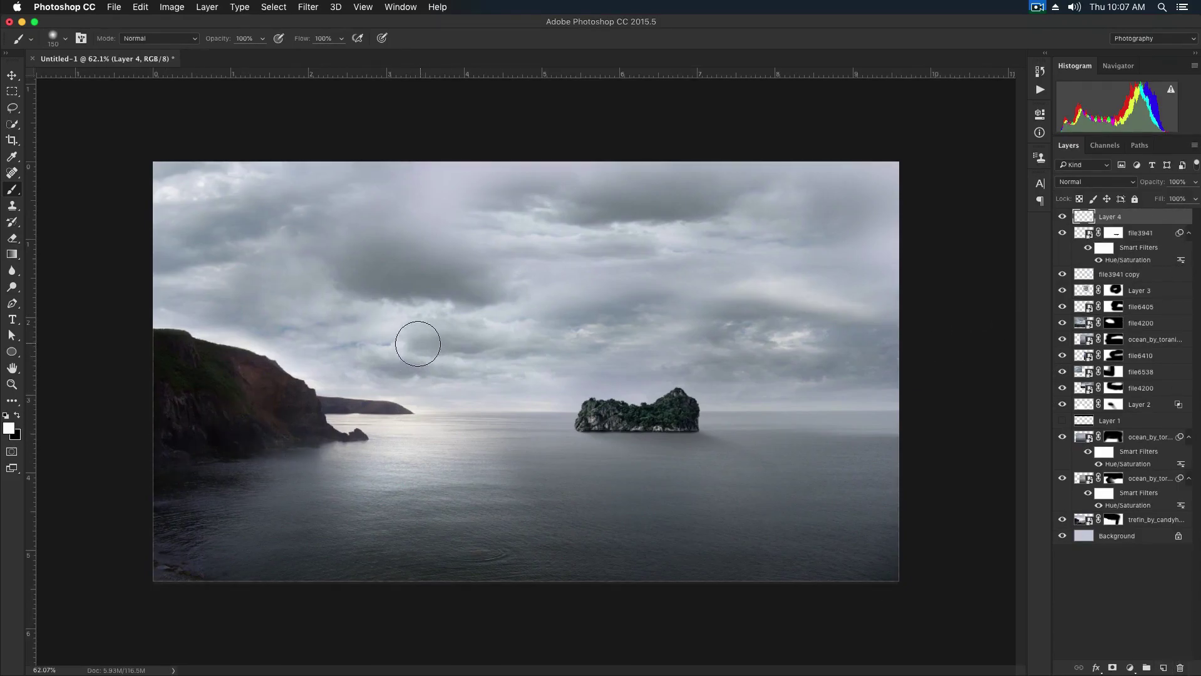
pyautogui.press('0')
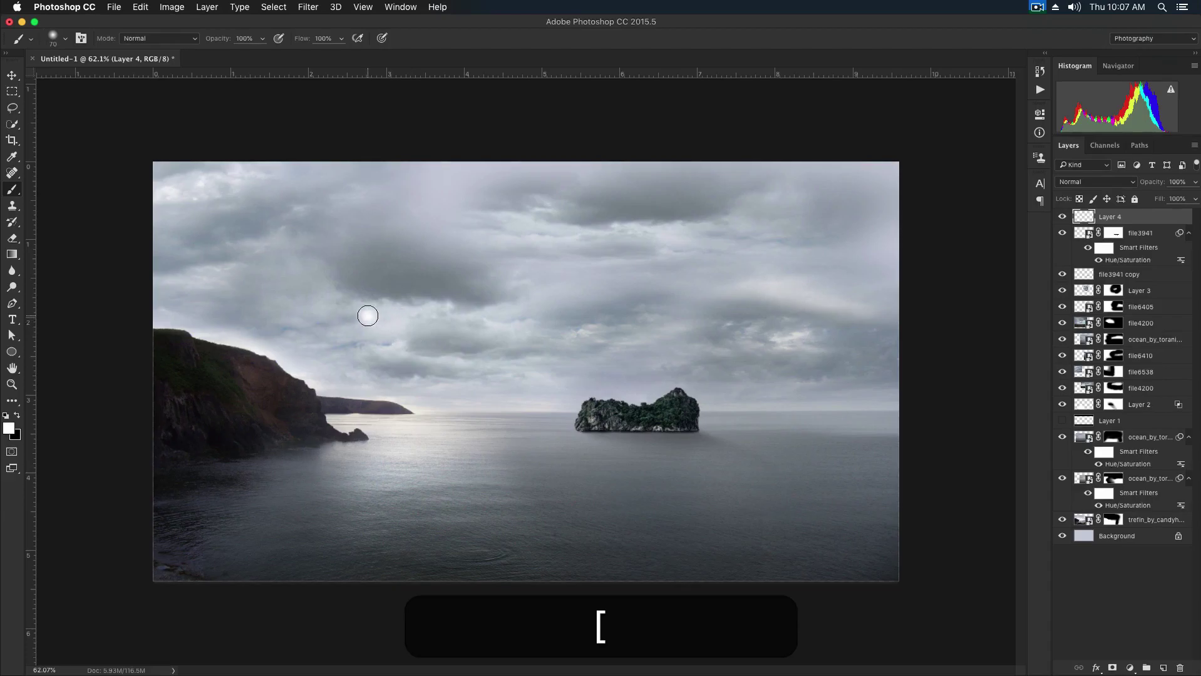
pyautogui.click(383, 340)
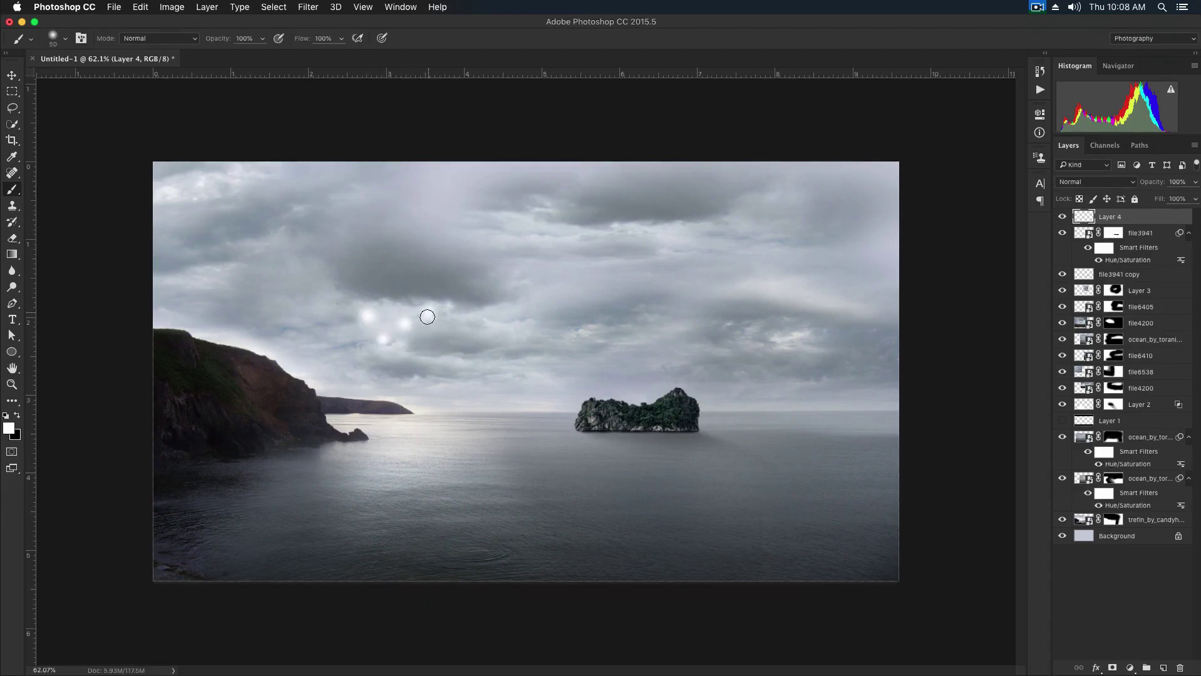
pyautogui.click(492, 313)
pyautogui.press(']')
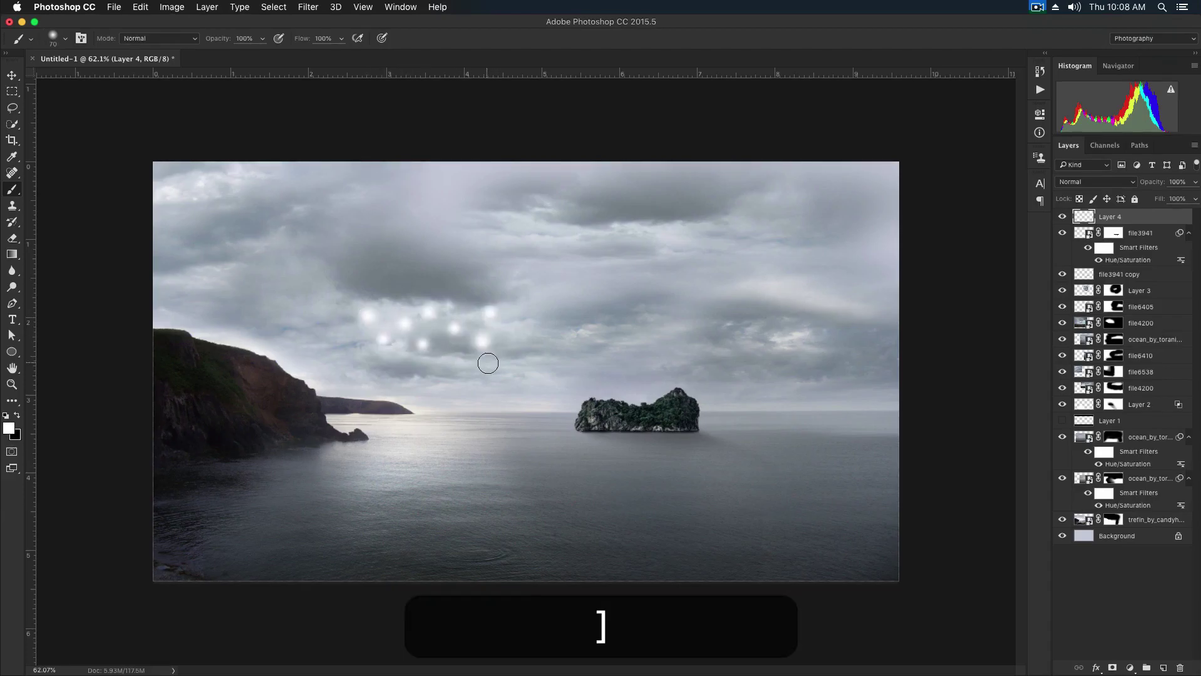
# Stretch the white spots into light rays with a Zoom Radial Blur, amount 91, centred at the top edge.
pyautogui.press('v')
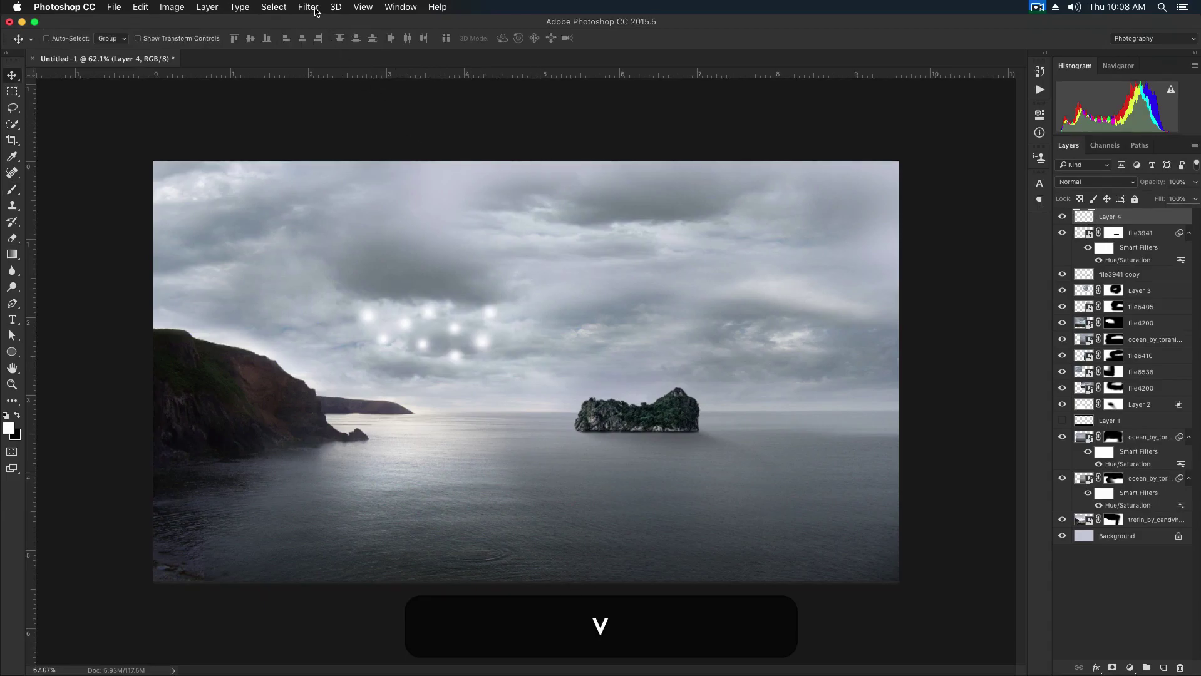
pyautogui.click(315, 9)
pyautogui.moveTo(353, 161)
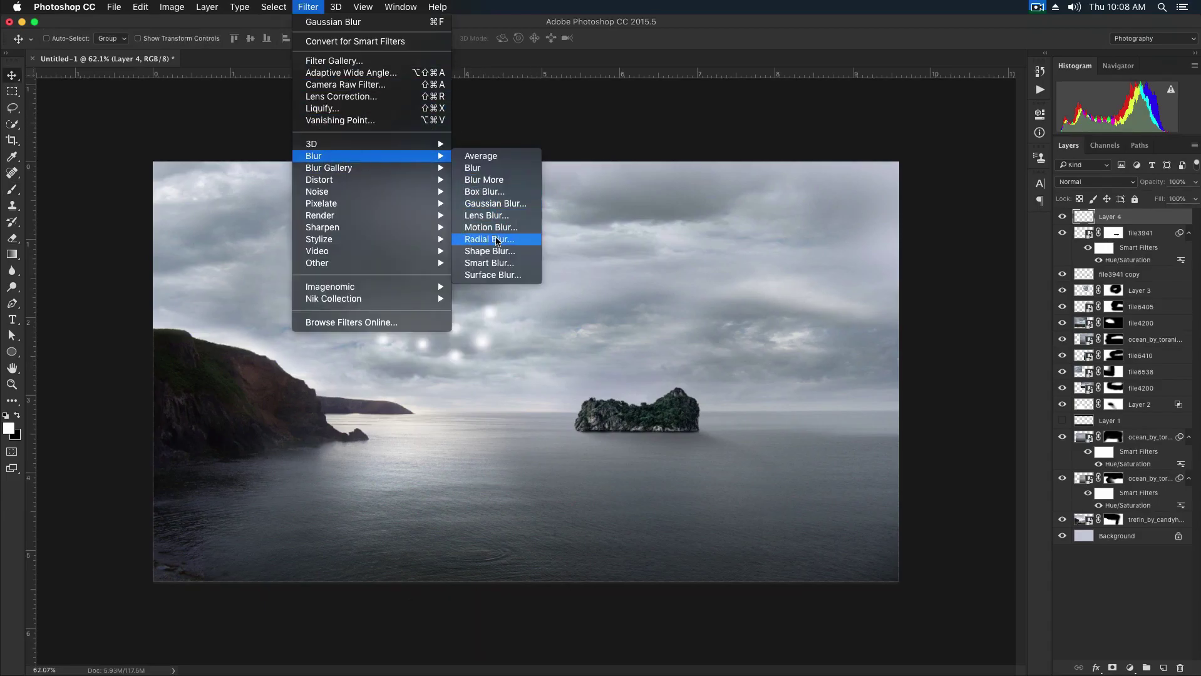
pyautogui.click(504, 239)
pyautogui.click(762, 287)
pyautogui.moveTo(747, 237); pyautogui.dragTo(798, 243)
pyautogui.moveTo(851, 316); pyautogui.dragTo(852, 278)
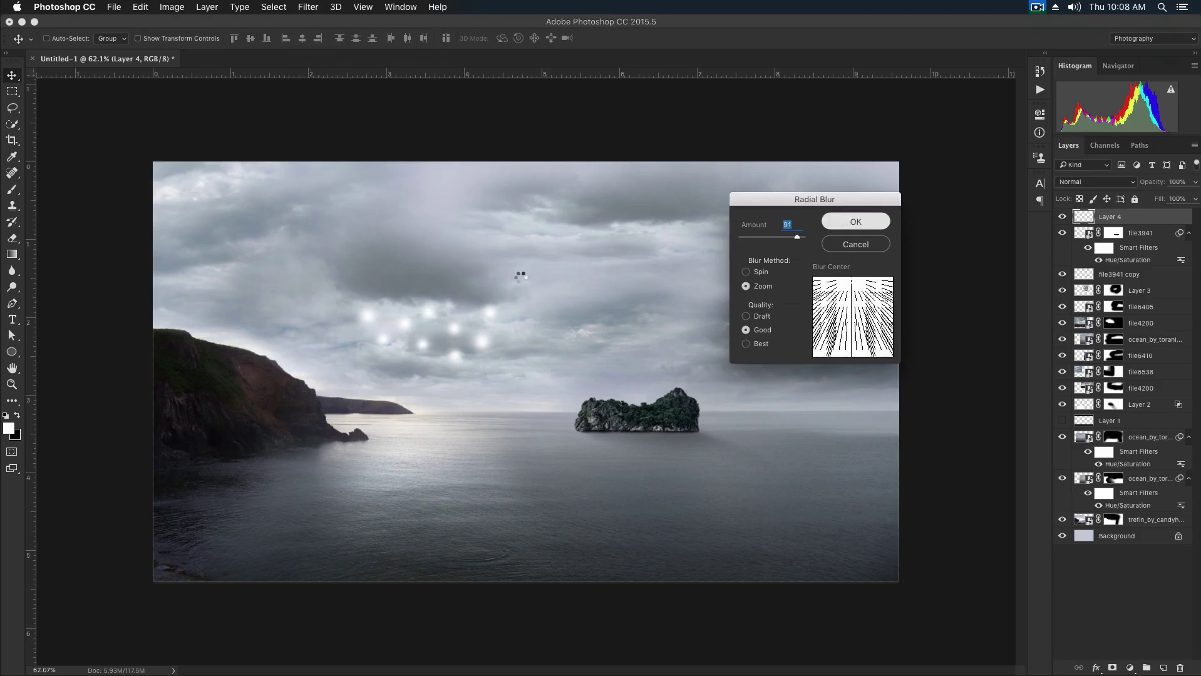
pyautogui.press('Return')
# Strengthen the light rays by duplicating the layer and merging the copy down twice.
pyautogui.press('super')
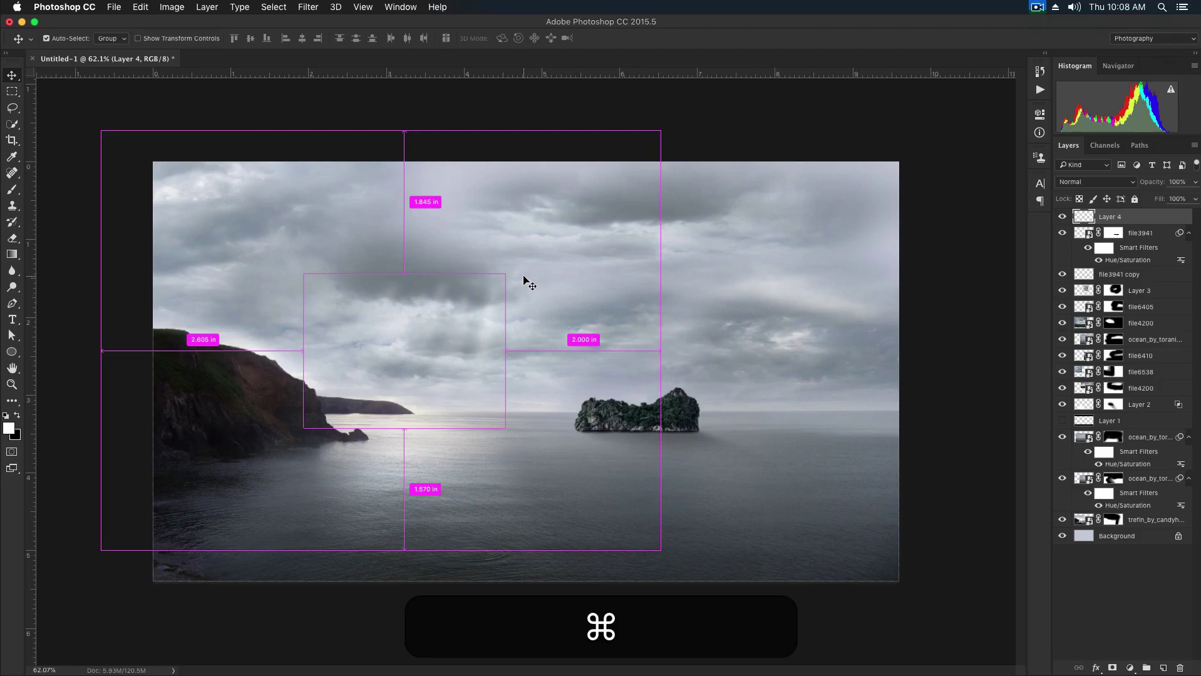
pyautogui.press('super+j')
pyautogui.press('super+e')
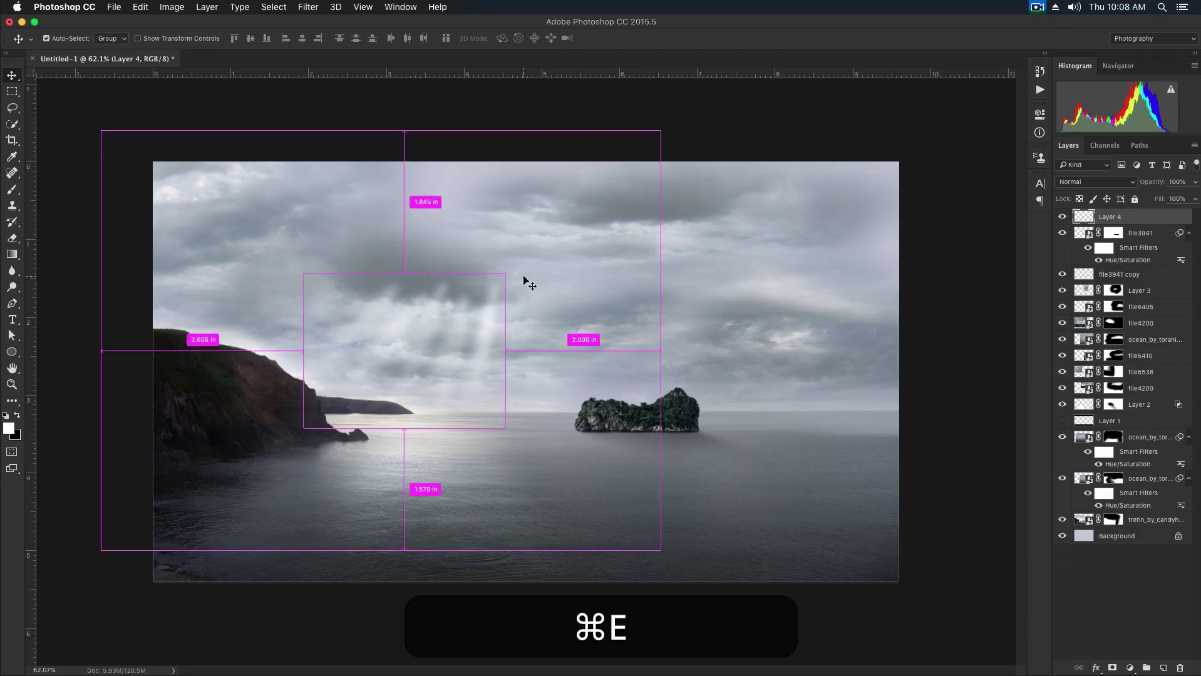
pyautogui.press('super+j')
pyautogui.press('super+e')
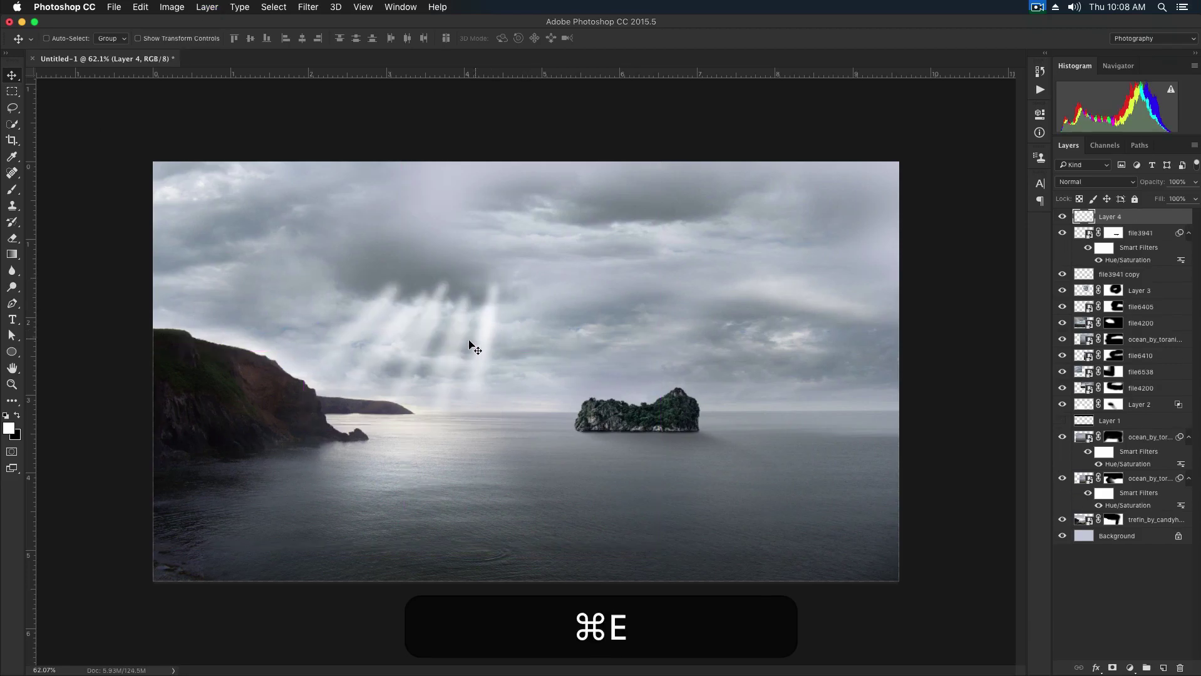
# Skew the light rays so their lower ends slant to the right and lower them to just beneath the dark cloud.
pyautogui.press('super+t')
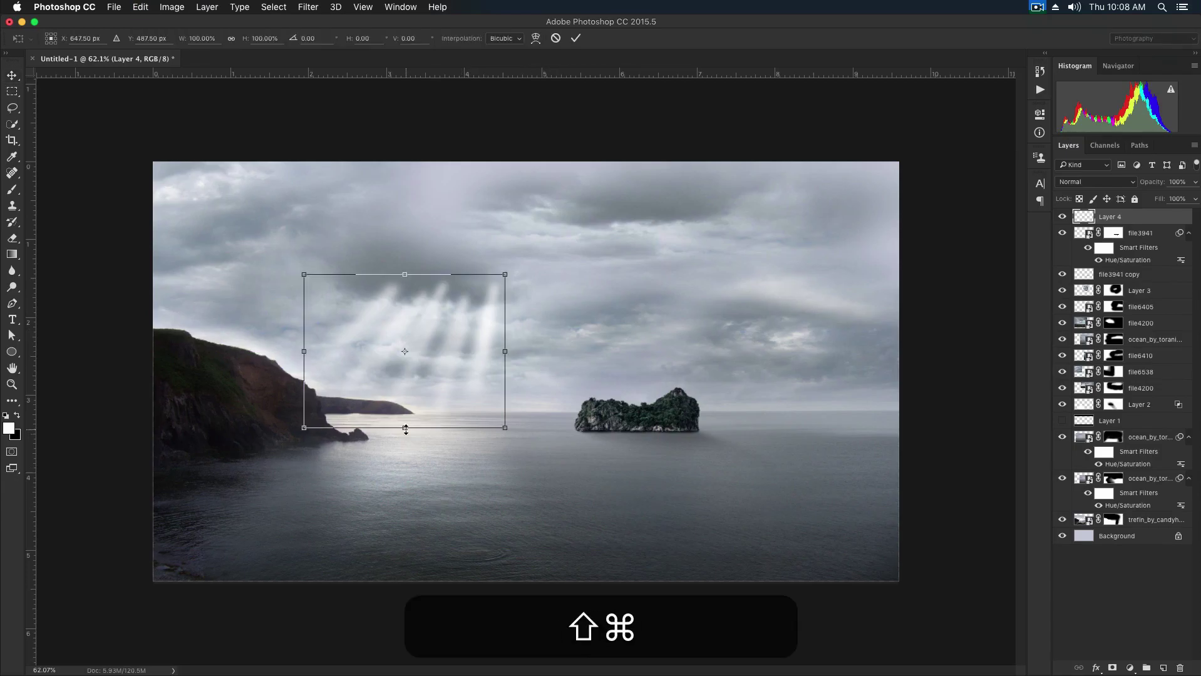
pyautogui.moveTo(416, 432); pyautogui.dragTo(467, 433)
pyautogui.moveTo(488, 357); pyautogui.dragTo(483, 376)
pyautogui.moveTo(616, 378); pyautogui.dragTo(617, 373)
pyautogui.press('Return')
# Duplicate the light rays with the copy offset slightly to the left and merge it down.
pyautogui.moveTo(494, 410); pyautogui.dragTo(485, 413)
pyautogui.hotkey('shift', 'Left')
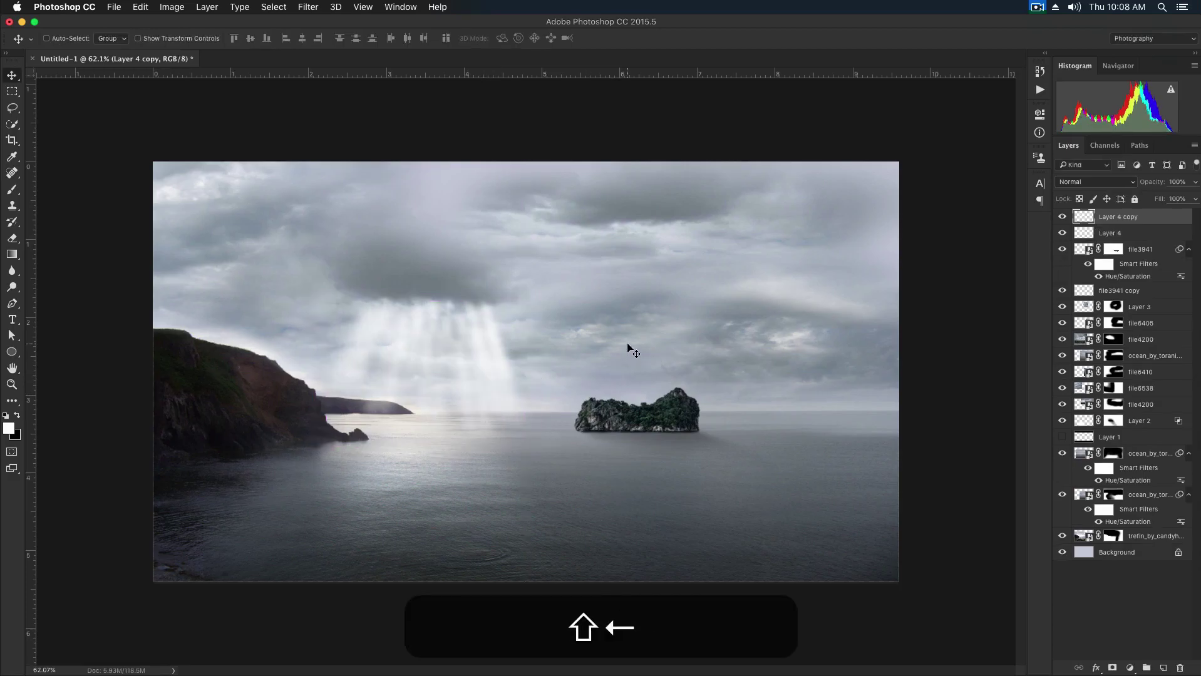
pyautogui.hotkey('ctrl', 'e')
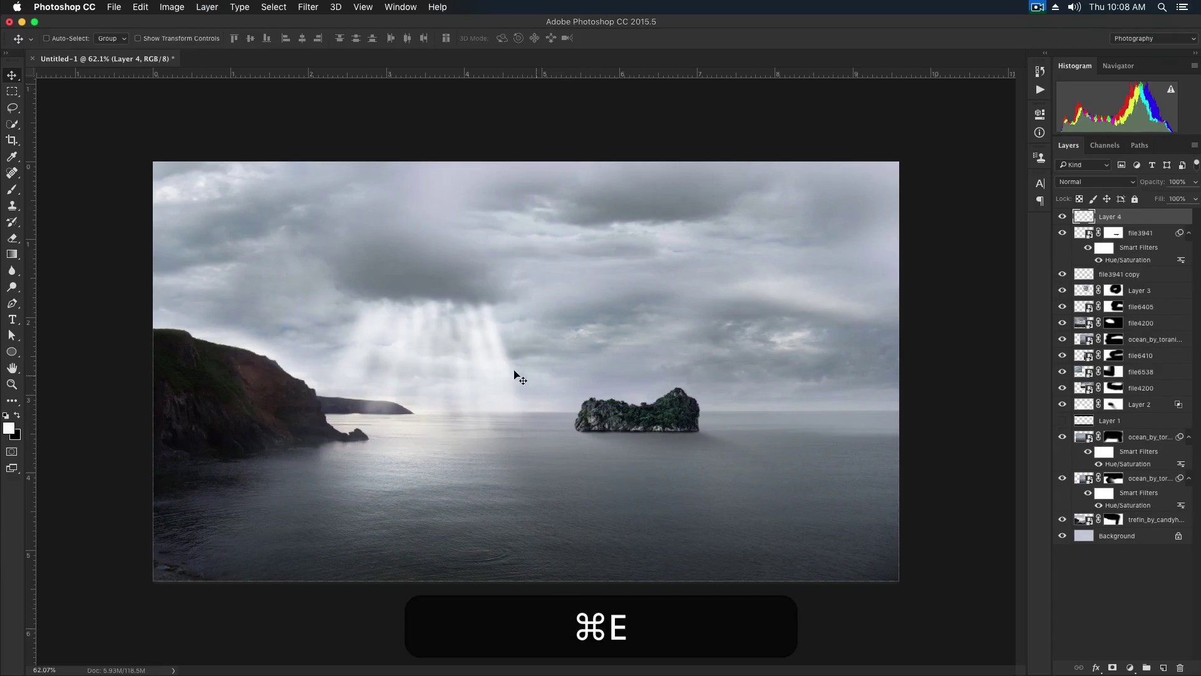
pyautogui.hotkey('ctrl', '+')
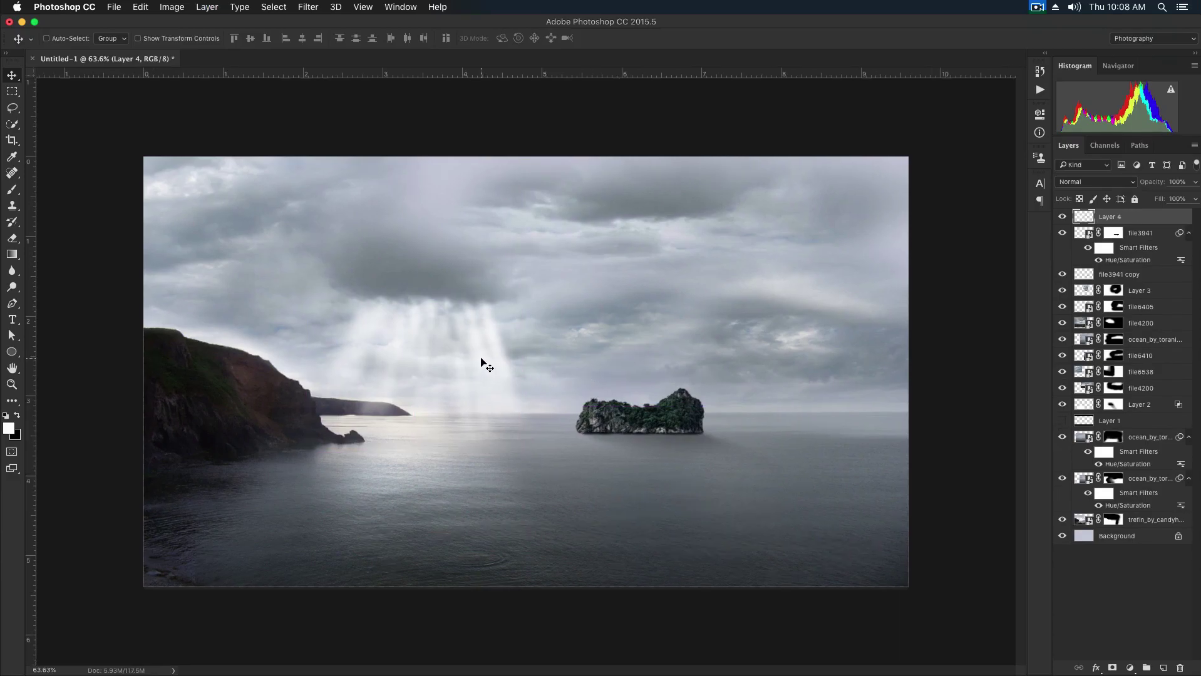
pyautogui.press('e')
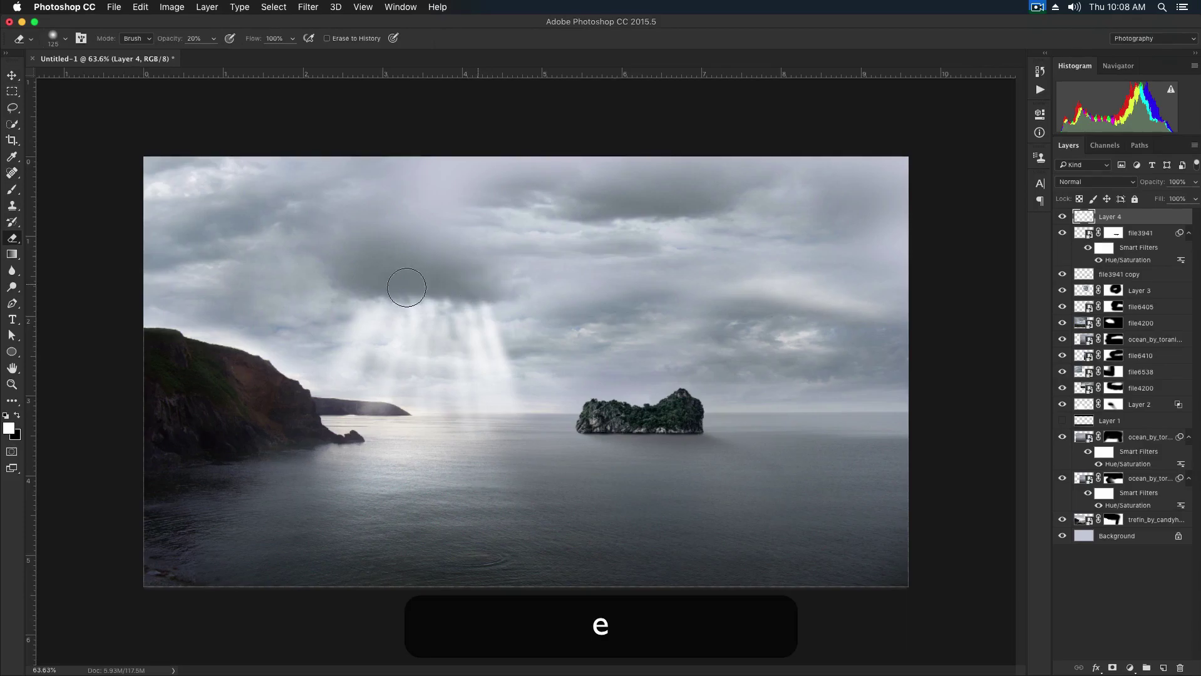
pyautogui.press('v')
pyautogui.hotkey('ctrl', '-')
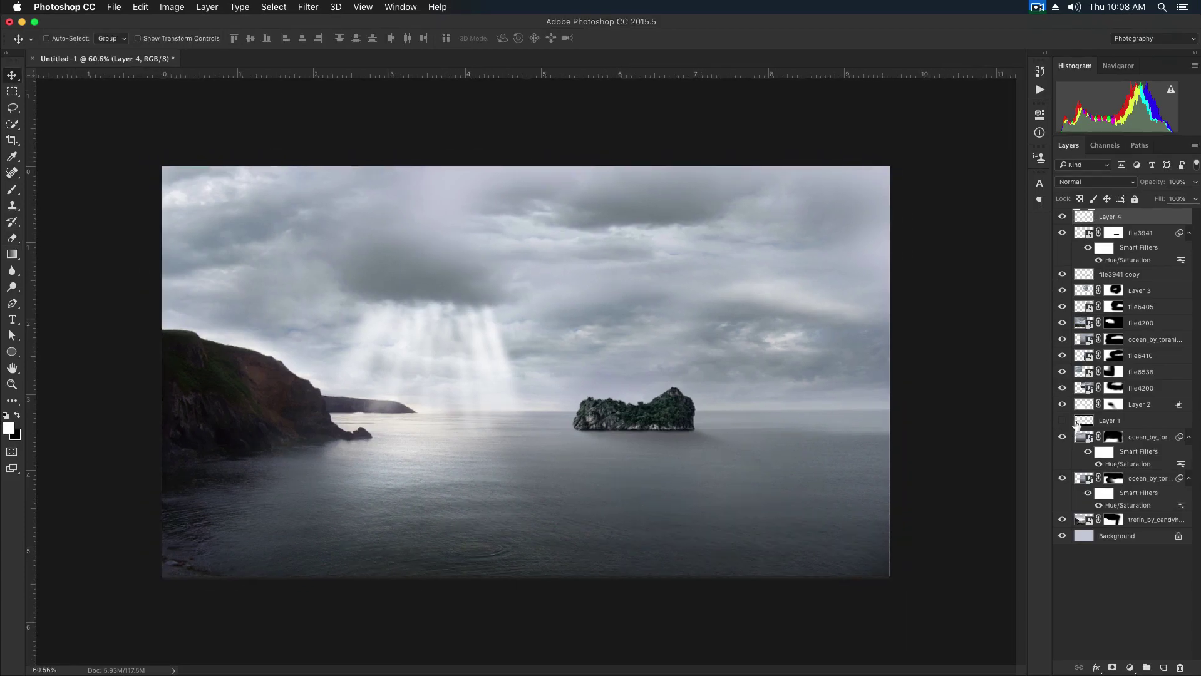
# Bring the black letterbox bars layer to the top of the layer stack and keep it hidden.
pyautogui.moveTo(1110, 425); pyautogui.dragTo(1058, 223)
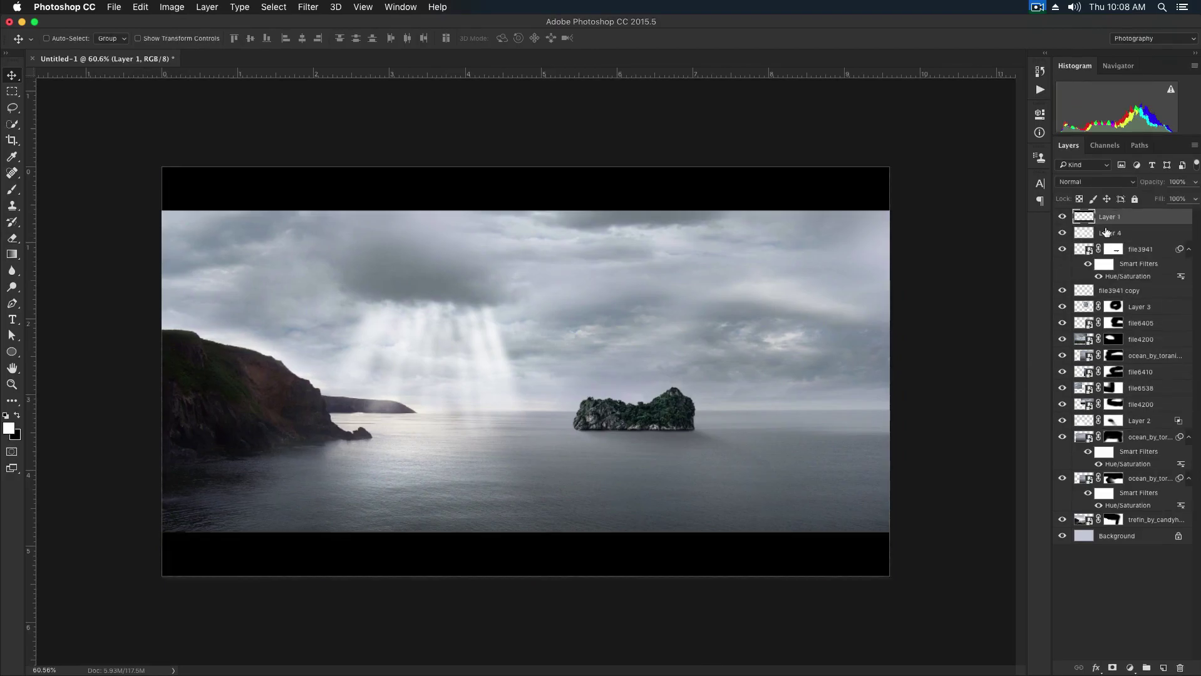
pyautogui.click(1061, 216)
pyautogui.scroll(2, 490, 303)
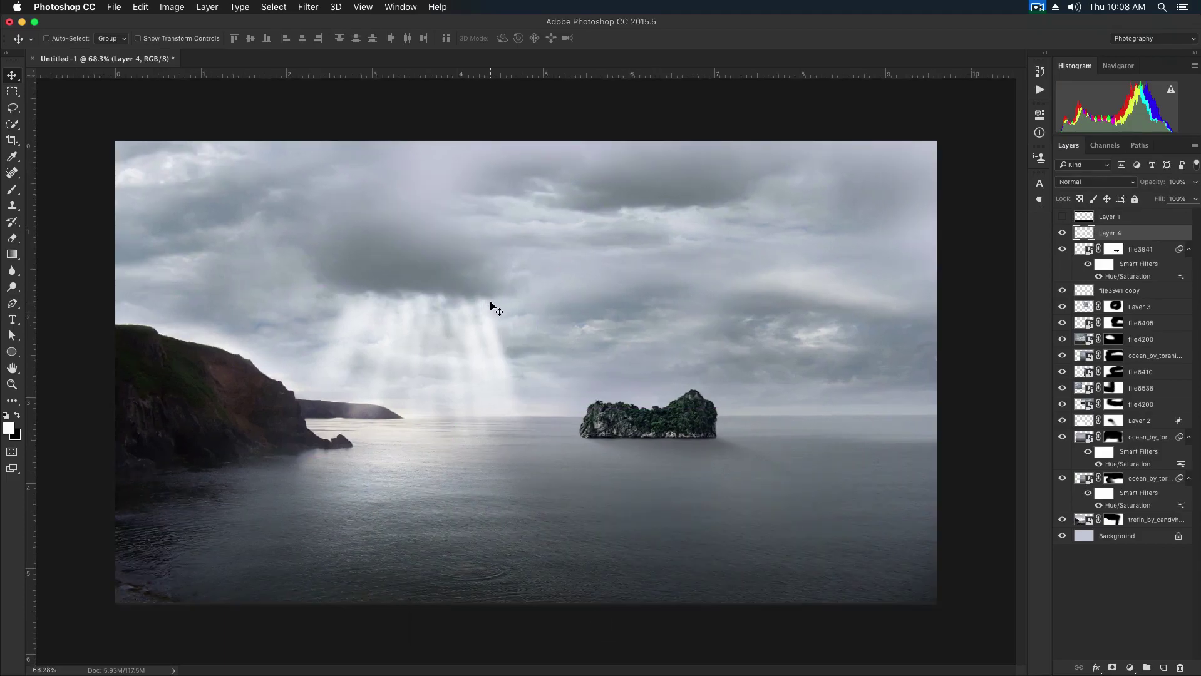
# Copy the whole visible composite merged and paste it as a new layer above the light rays.
pyautogui.press('super+shift+a')
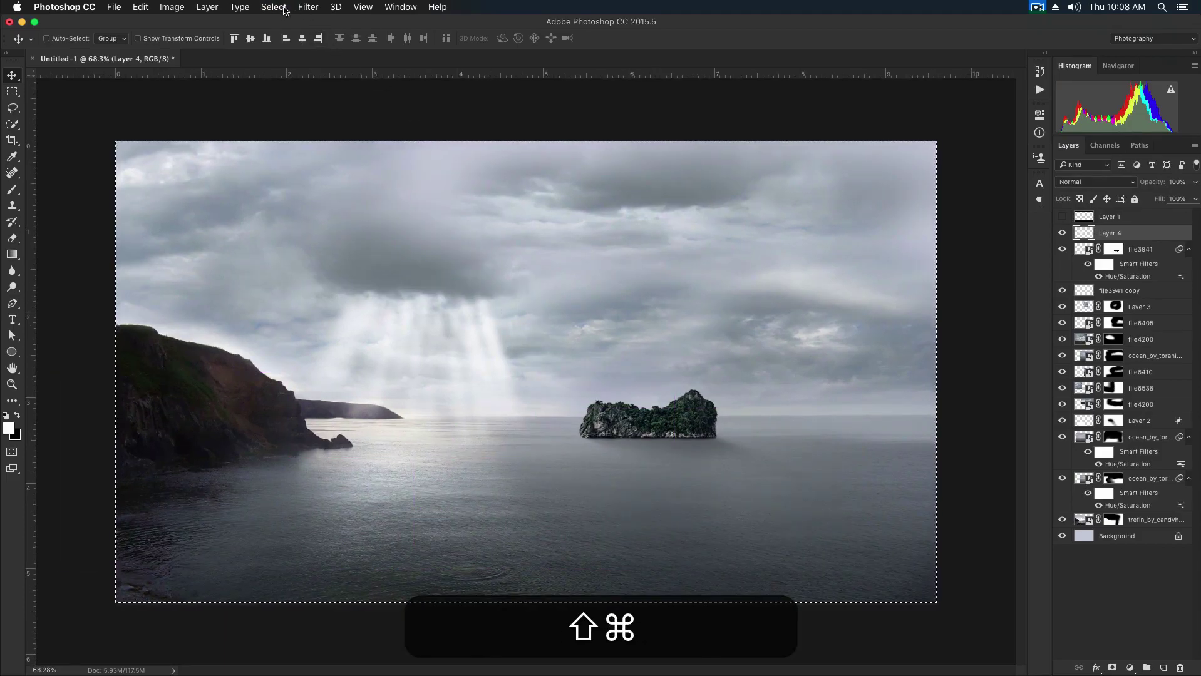
pyautogui.click(140, 7)
pyautogui.click(168, 113)
pyautogui.click(141, 7)
pyautogui.click(151, 120)
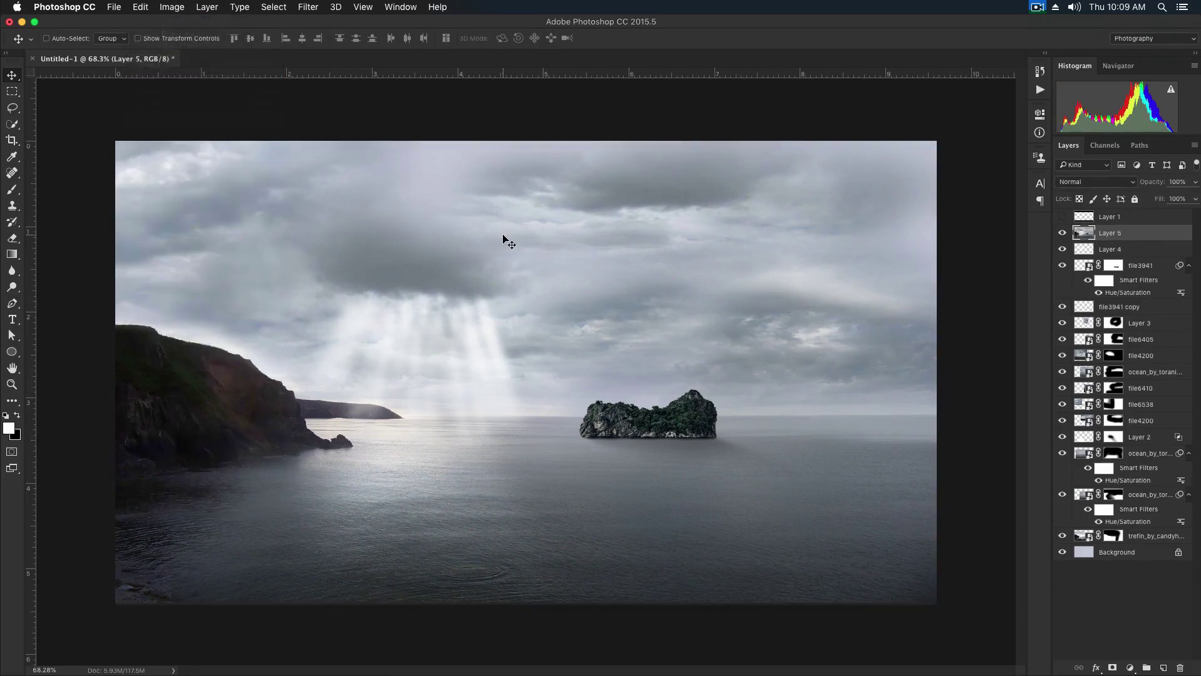
# Grade the merged layer in Camera Raw with exposure -0.35, contrast +18, shadows +21 and sharpening amount 41.
pyautogui.press('super+shift+a')
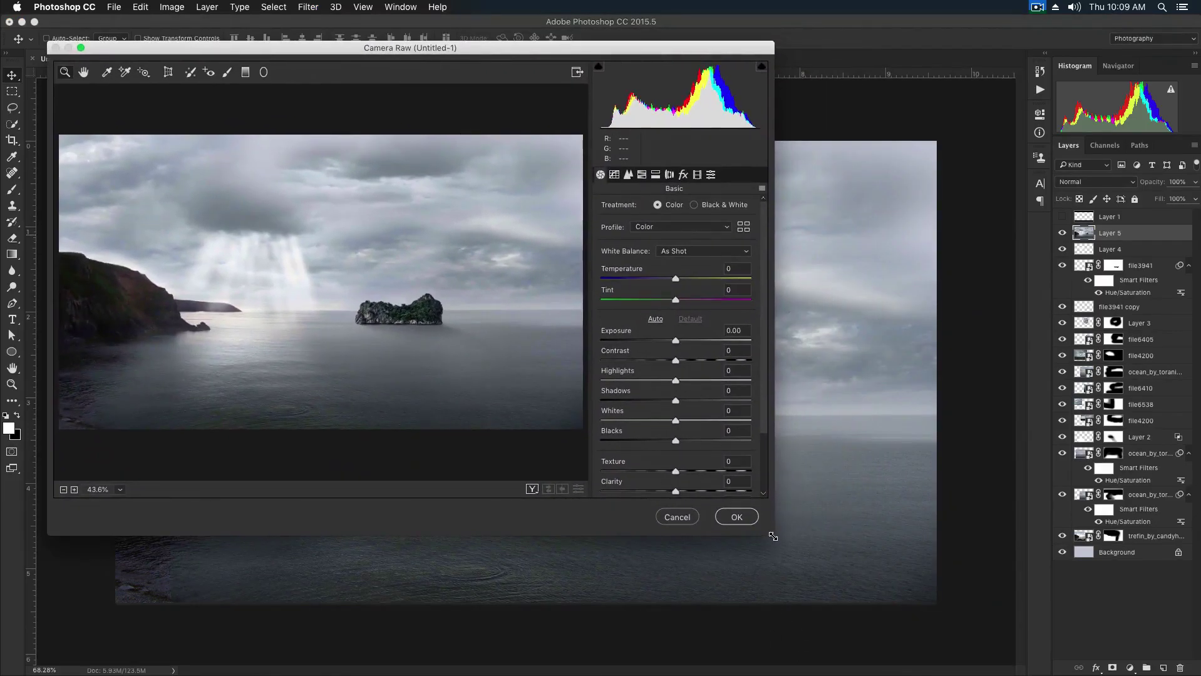
pyautogui.moveTo(772, 537); pyautogui.dragTo(1044, 592)
pyautogui.moveTo(592, 48); pyautogui.dragTo(647, 63)
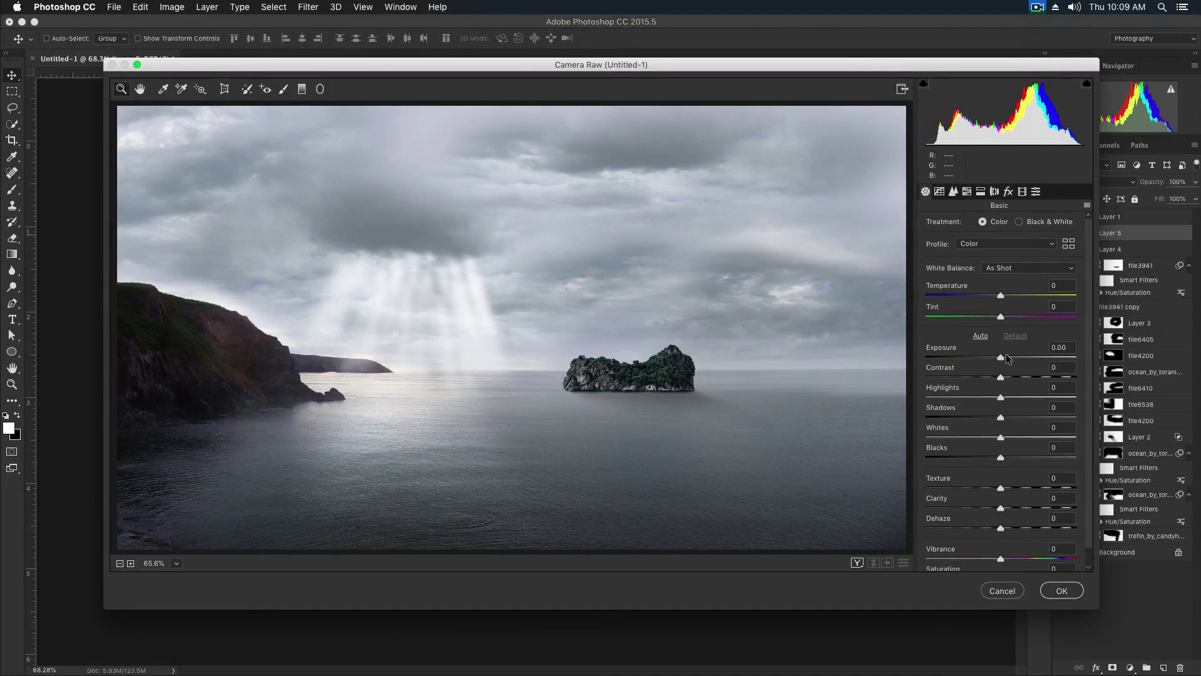
pyautogui.moveTo(1001, 358); pyautogui.dragTo(1017, 417)
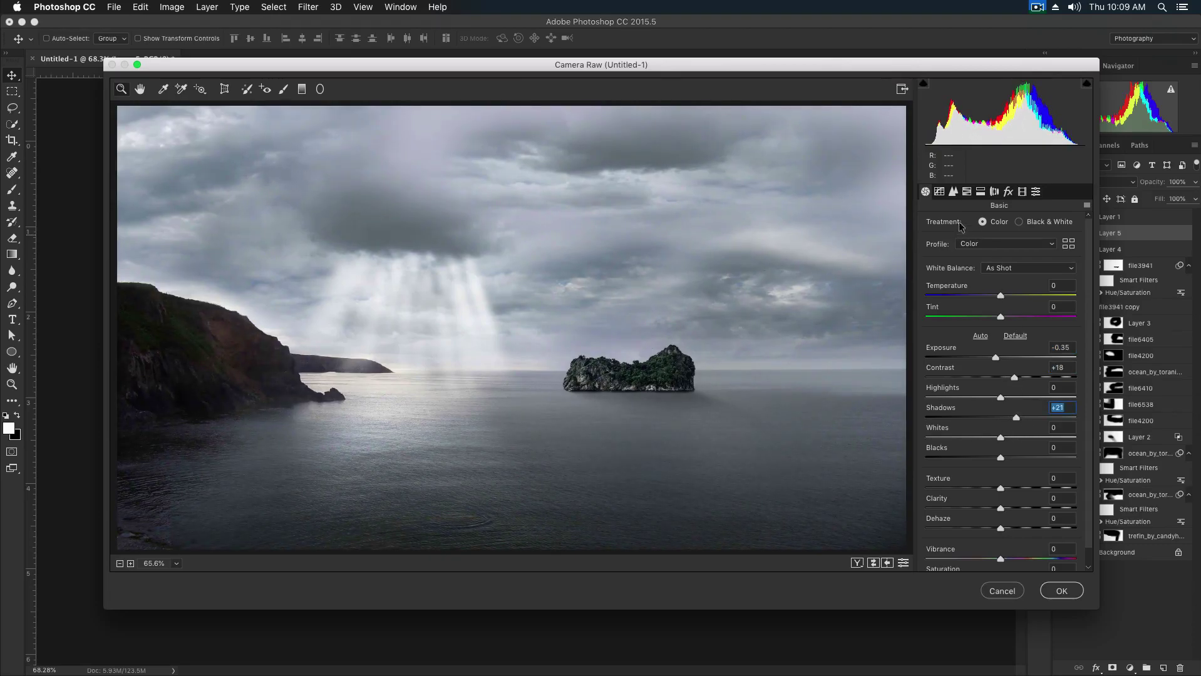
pyautogui.click(953, 192)
pyautogui.moveTo(975, 246); pyautogui.dragTo(970, 245)
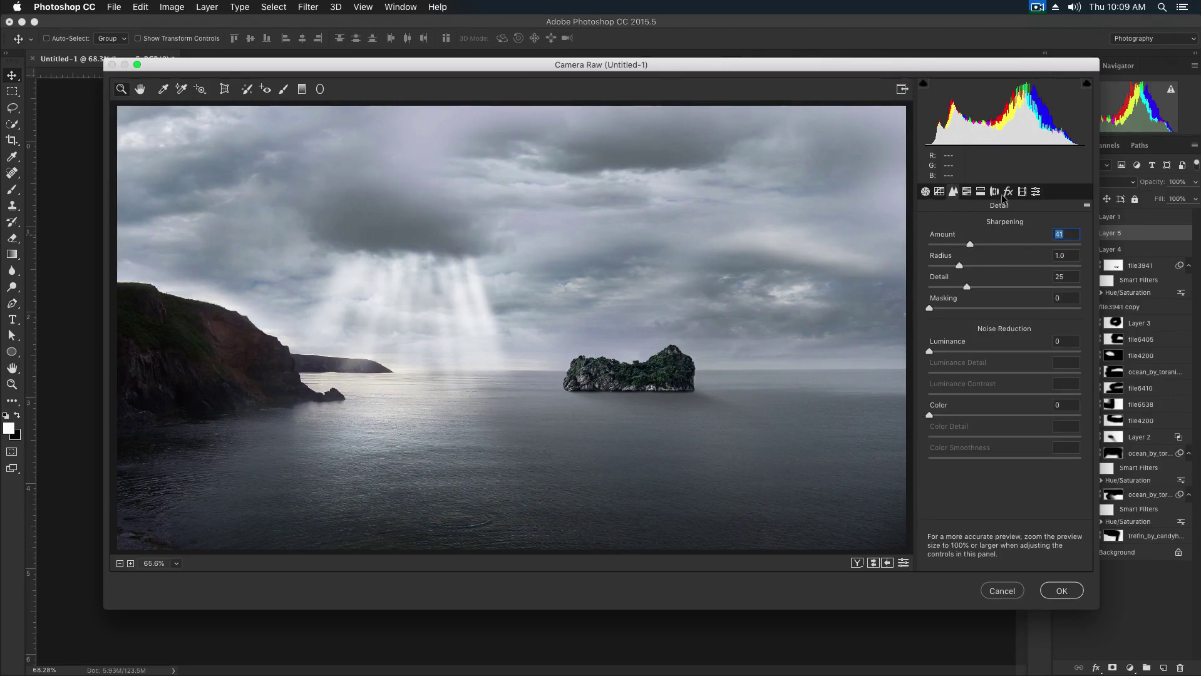
# Set the Camera Raw calibration hues to red -35, green +79 and blue +29, and apply the filter.
pyautogui.click(1022, 191)
pyautogui.moveTo(996, 370); pyautogui.dragTo(1064, 373)
pyautogui.moveTo(1001, 438); pyautogui.dragTo(1027, 435)
pyautogui.moveTo(1004, 314); pyautogui.dragTo(977, 315)
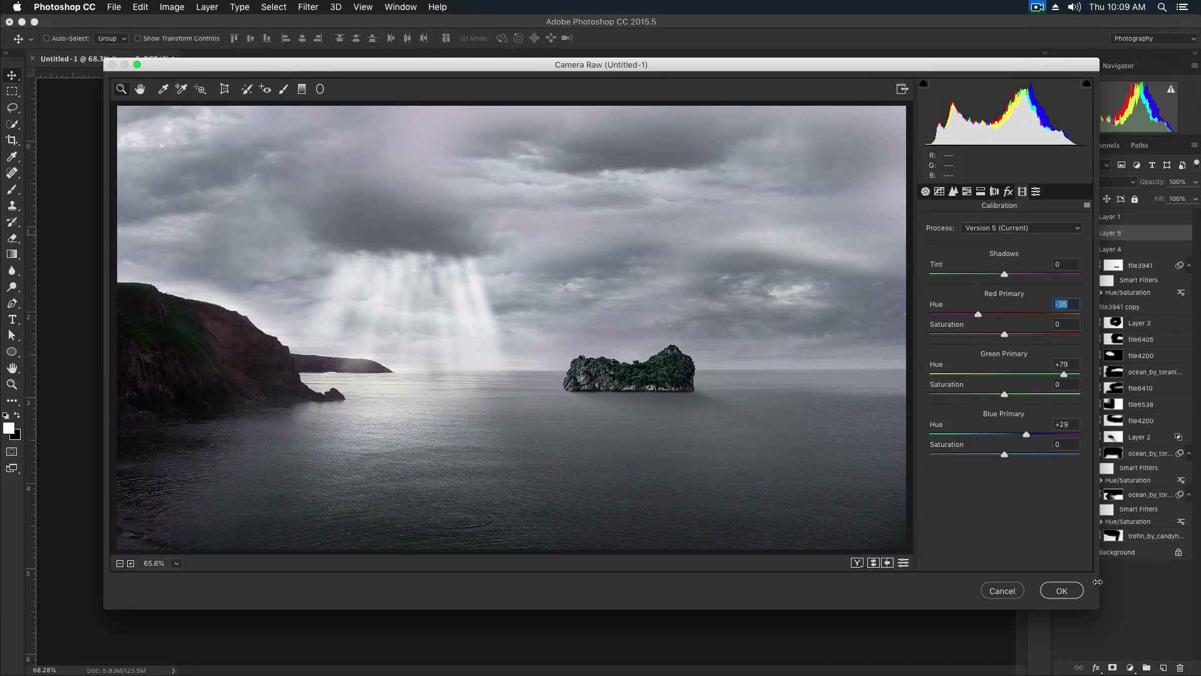
pyautogui.click(1062, 591)
# Add a Levels adjustment with black input 3 and midtones 0.93, and merge it down into the graded layer.
pyautogui.click(1131, 669)
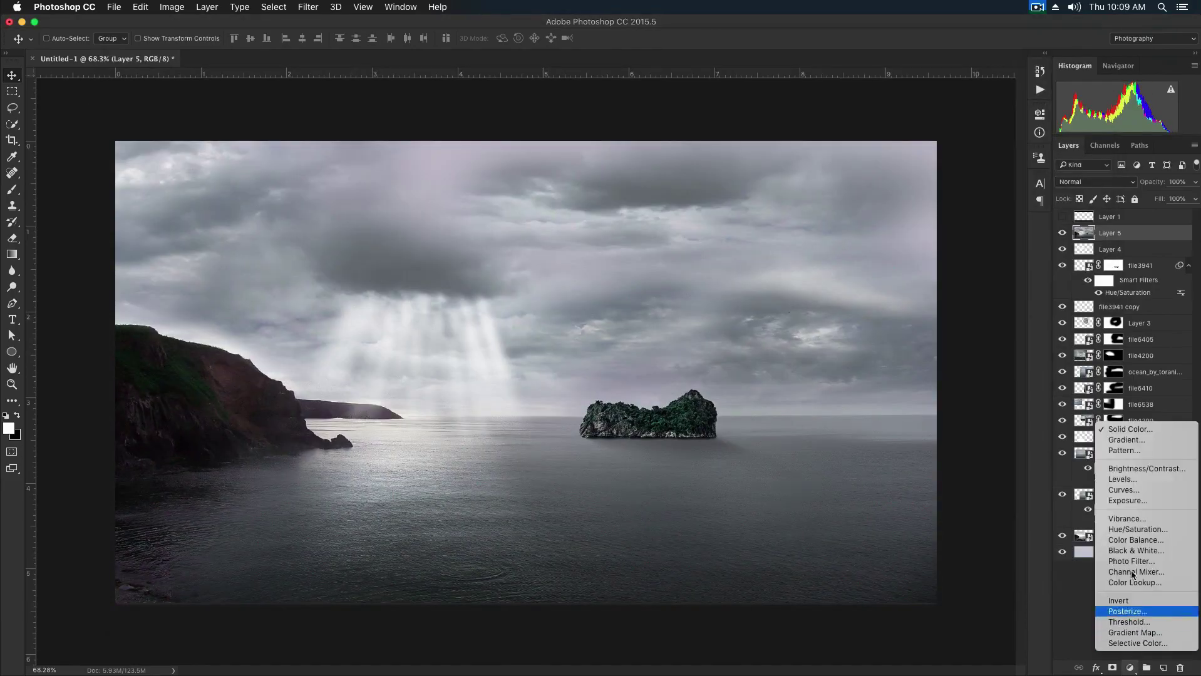
pyautogui.click(1121, 479)
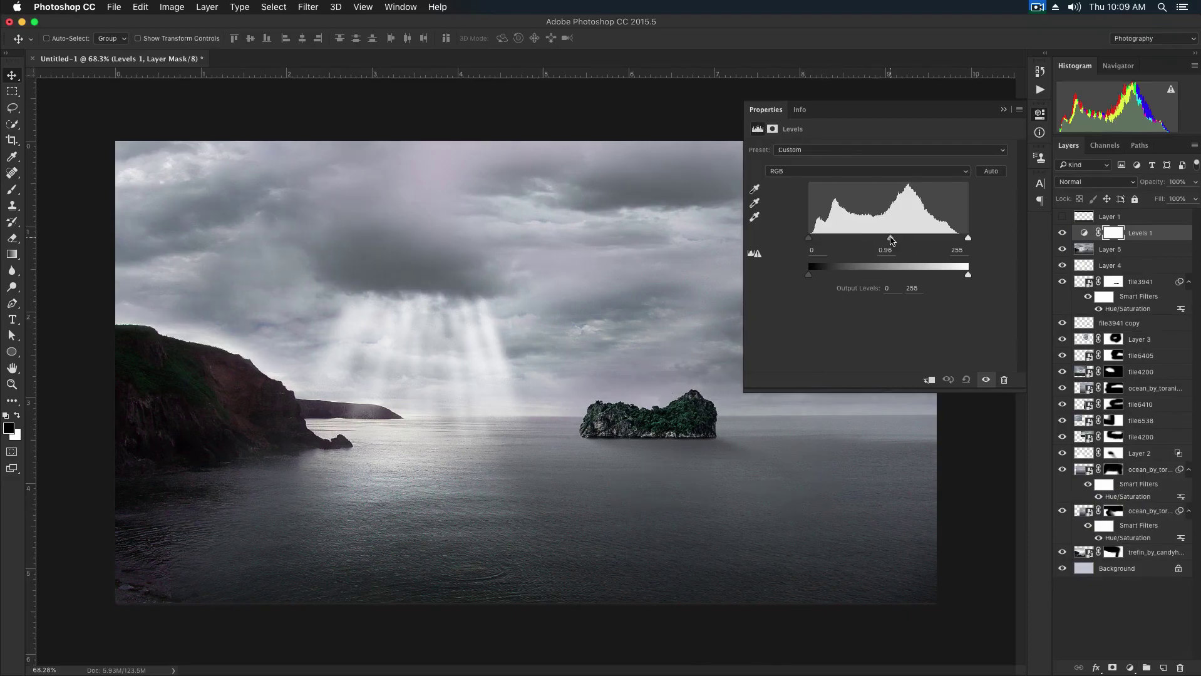
pyautogui.moveTo(808, 238); pyautogui.dragTo(811, 243)
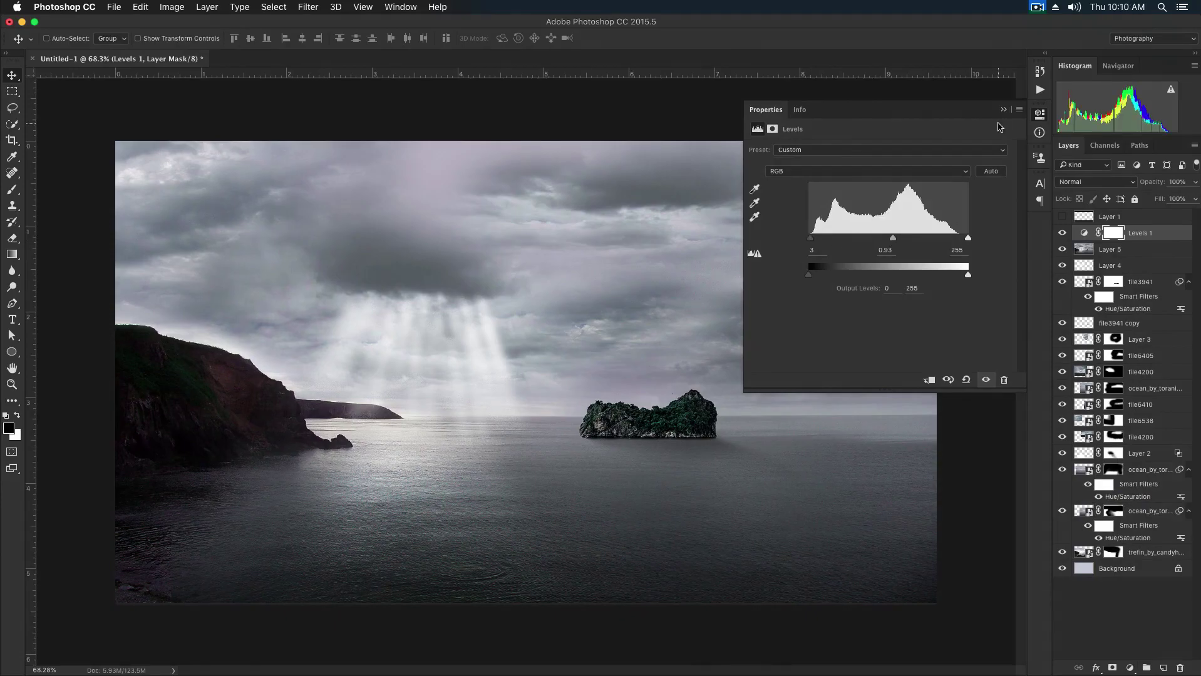
pyautogui.click(1003, 109)
pyautogui.press('super+e')
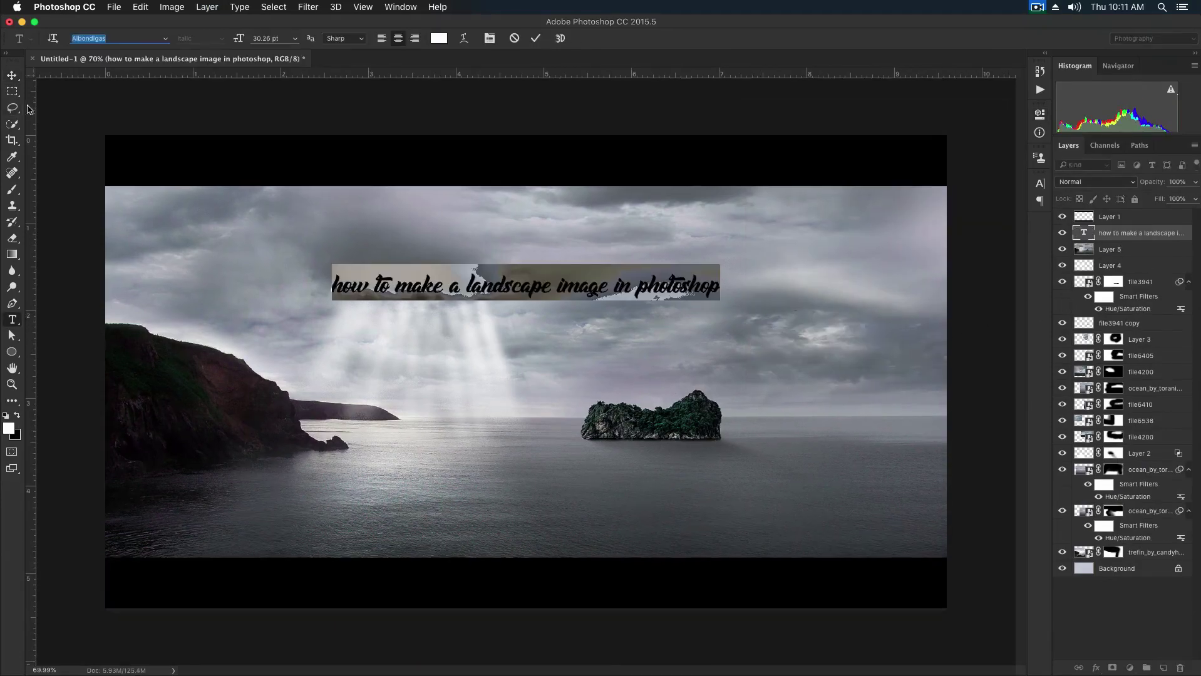
# Enlarge the title text "how to make a landscape image in photoshop" to span nearly the full image width.
pyautogui.click(12, 75)
pyautogui.press('super+t')
pyautogui.moveTo(724, 275); pyautogui.dragTo(917, 241)
pyautogui.doubleClick(870, 307)
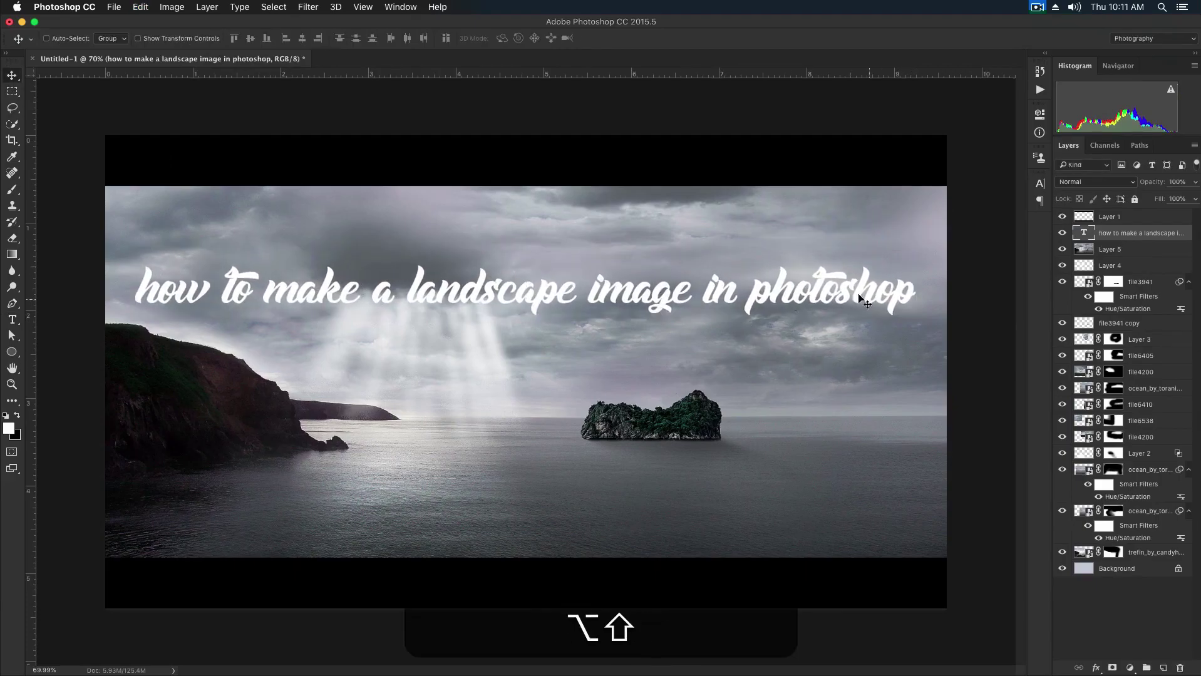
# Blend the title text into the clouds by splitting its Blend If underlying-layer black point to about 91/216.
pyautogui.scroll(-3, 737, 255)
pyautogui.rightClick(1151, 237)
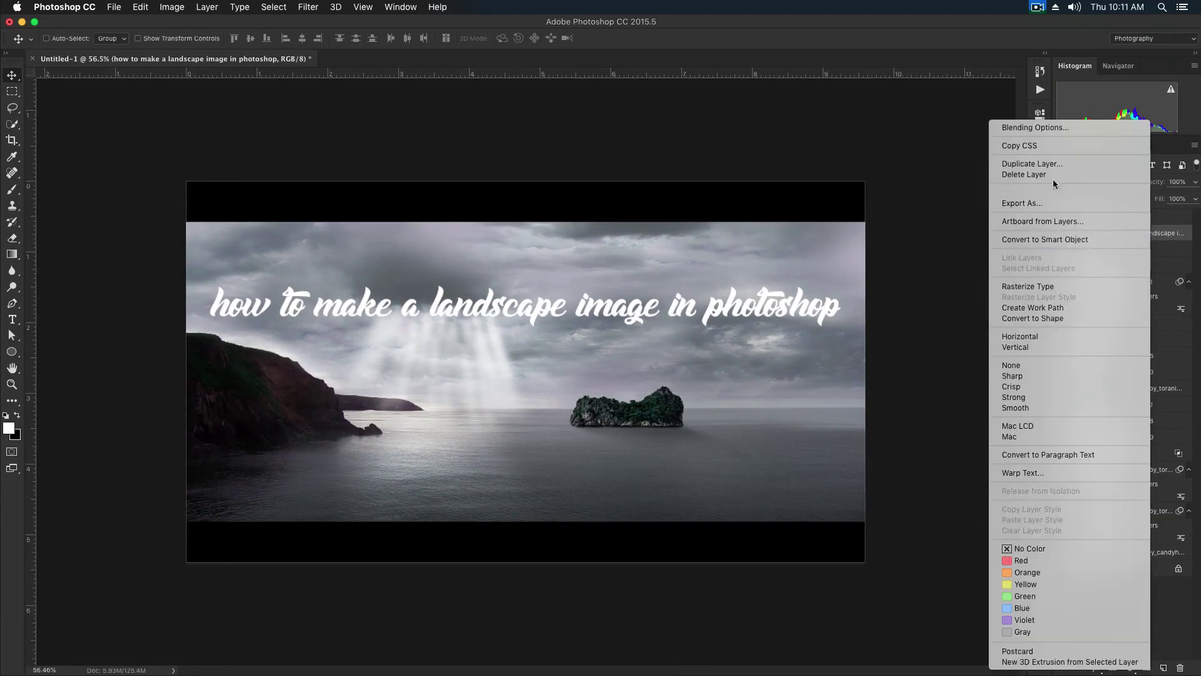
pyautogui.click(1059, 121)
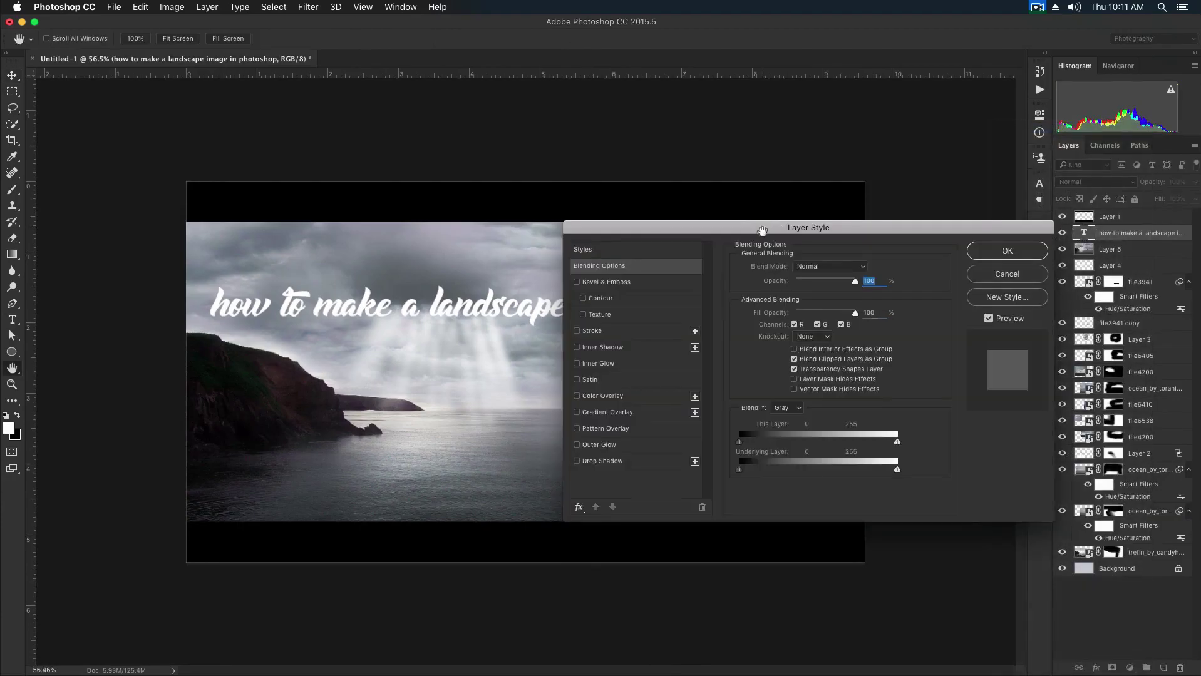
pyautogui.moveTo(762, 231); pyautogui.dragTo(724, 349)
pyautogui.moveTo(704, 594); pyautogui.dragTo(847, 597)
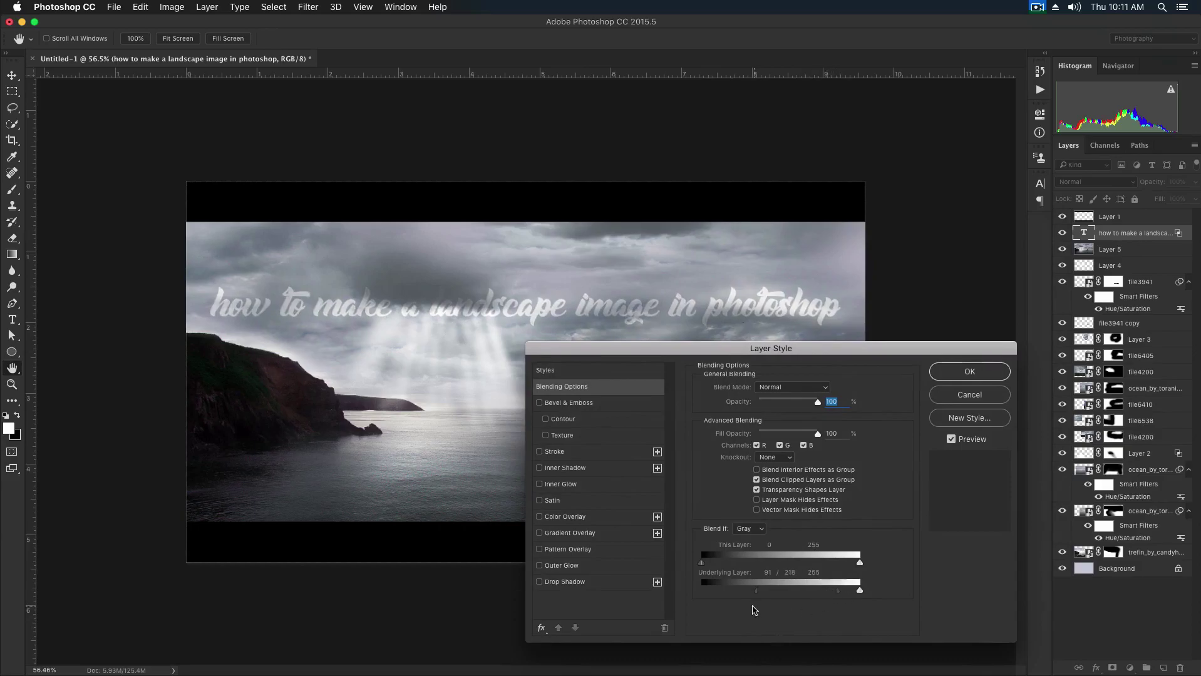
pyautogui.moveTo(759, 592); pyautogui.dragTo(763, 592)
pyautogui.click(969, 372)
# Move the title text slightly lower and readjust its Blend If underlying-layer black split to 98/218.
pyautogui.press('v')
pyautogui.moveTo(715, 317); pyautogui.dragTo(715, 335)
pyautogui.rightClick(1154, 234)
pyautogui.click(1093, 171)
pyautogui.moveTo(755, 594)
pyautogui.mouseDown()
pyautogui.moveTo(777, 594)
pyautogui.moveTo(759, 593)
pyautogui.mouseUp()
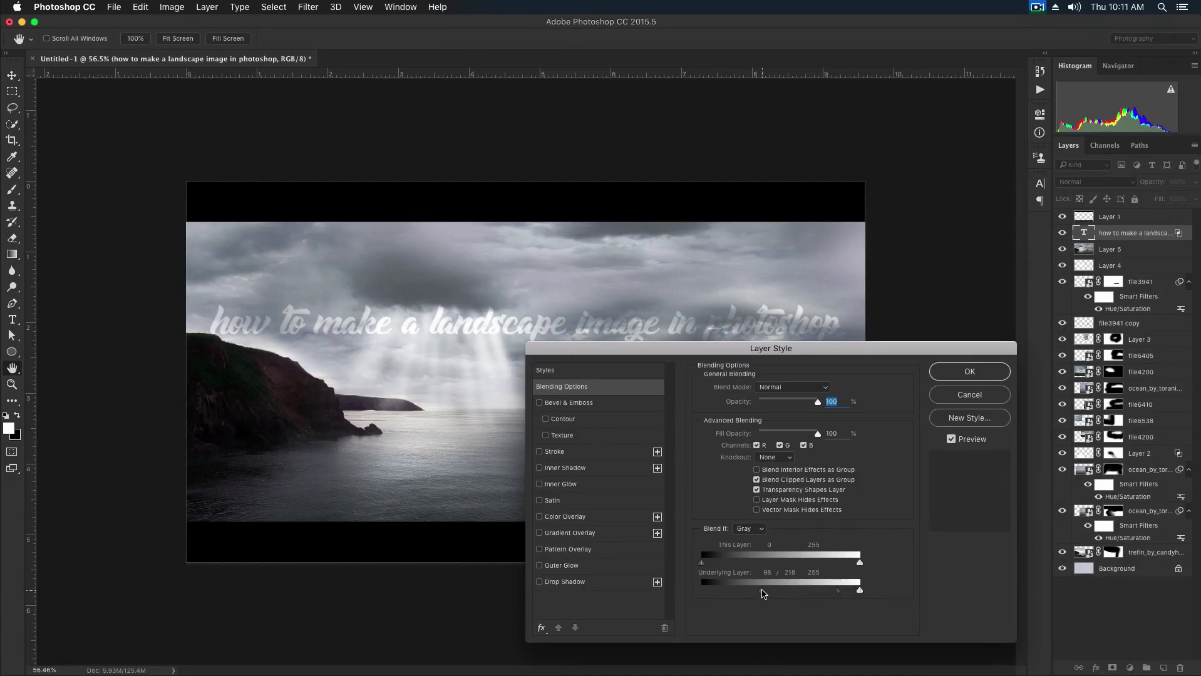
pyautogui.press('Return')
pyautogui.press('v')
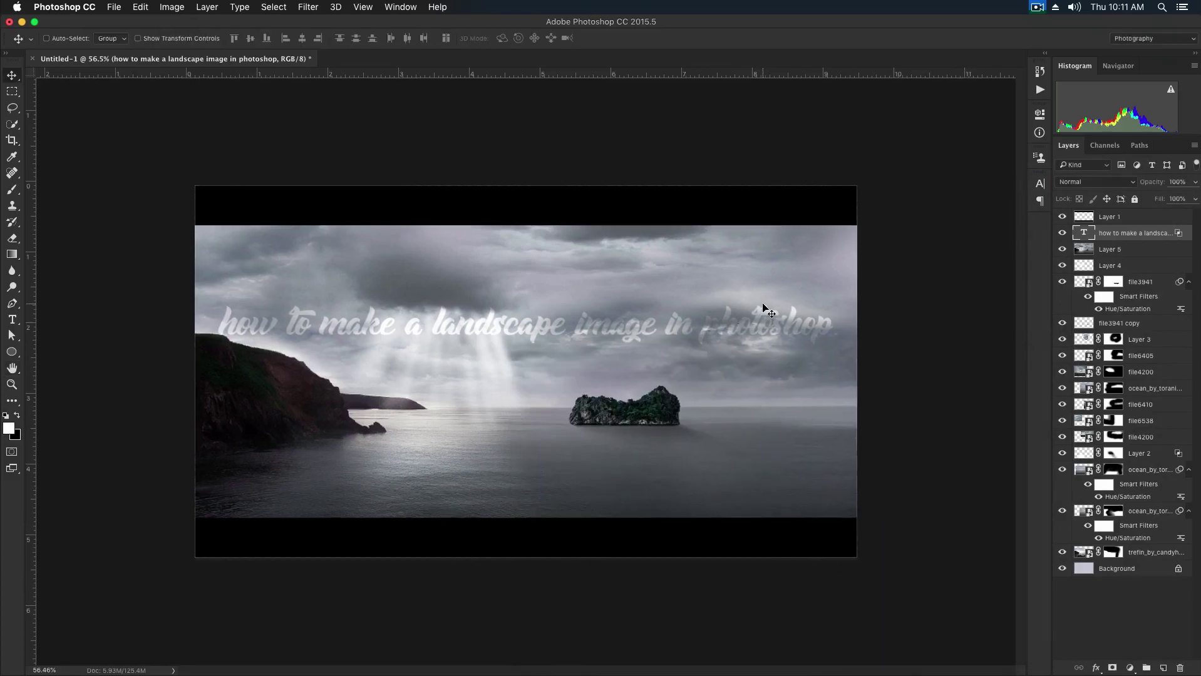